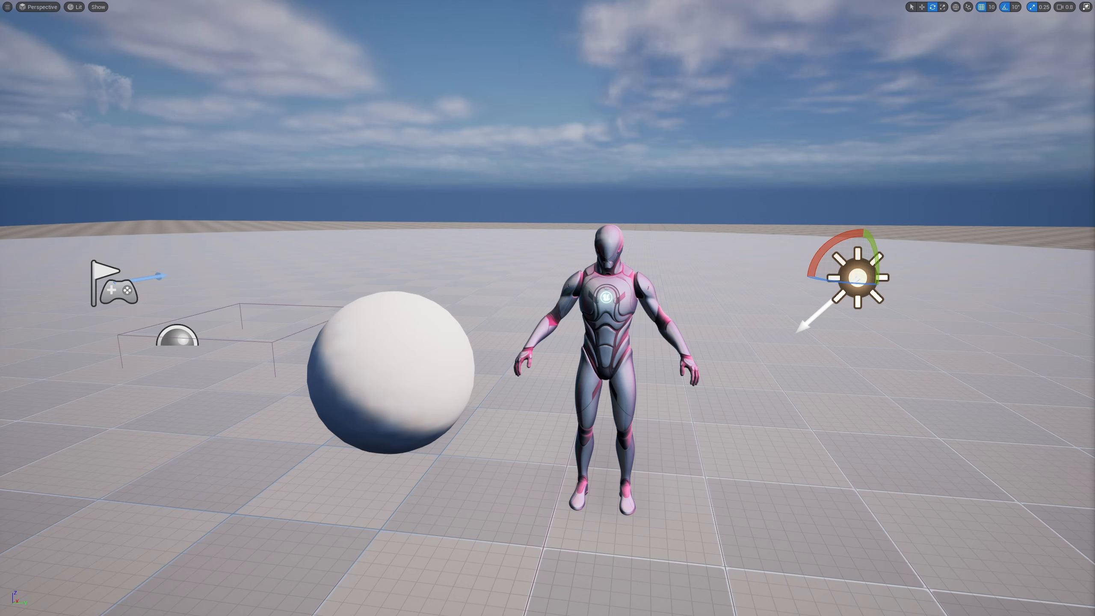
Step: Try rotating the sphere about its vertical axis, and undo the rotations
{"action": "left_click", "coordinate": [400, 363]}
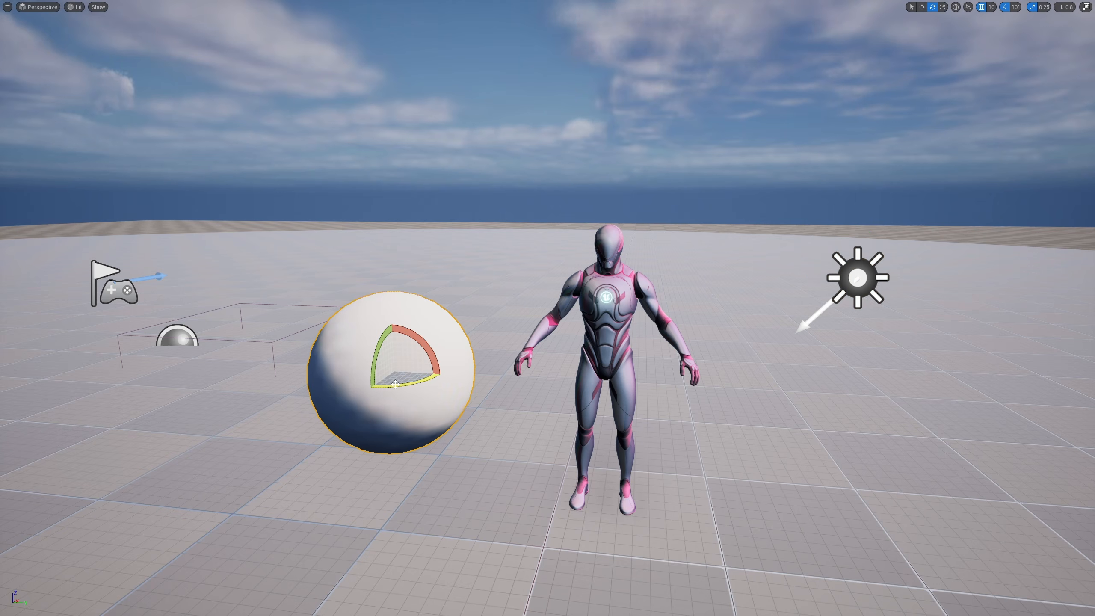
{"action": "left_click_drag", "start_coordinate": [397, 382], "coordinate": [543, 369]}
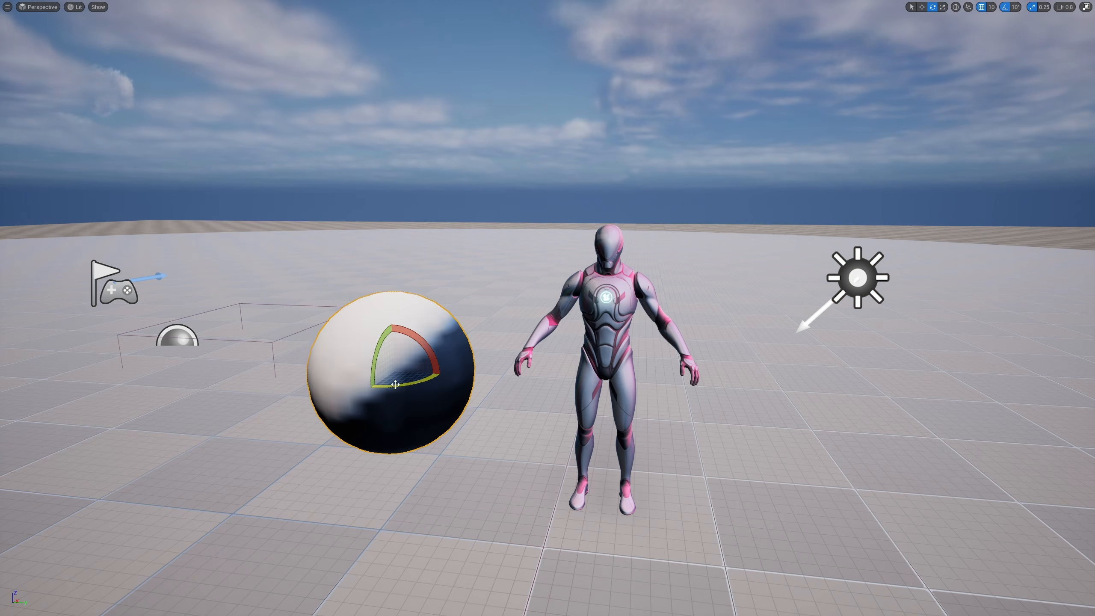
{"action": "left_click_drag", "start_coordinate": [383, 387], "coordinate": [526, 374]}
{"action": "key", "text": "ctrl+z"}
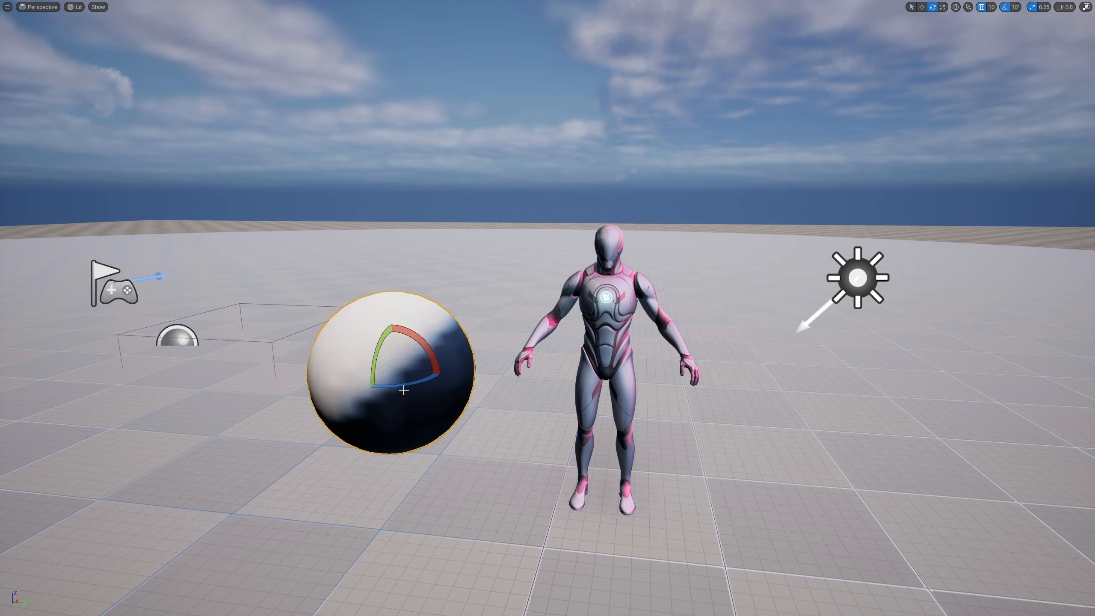
{"action": "key", "text": "ctrl+z"}
Step: Rotate the character about its vertical axis and back, and select the directional light and rotate it to compare the shading
{"action": "left_click", "coordinate": [617, 409]}
{"action": "left_click_drag", "start_coordinate": [630, 517], "coordinate": [797, 504]}
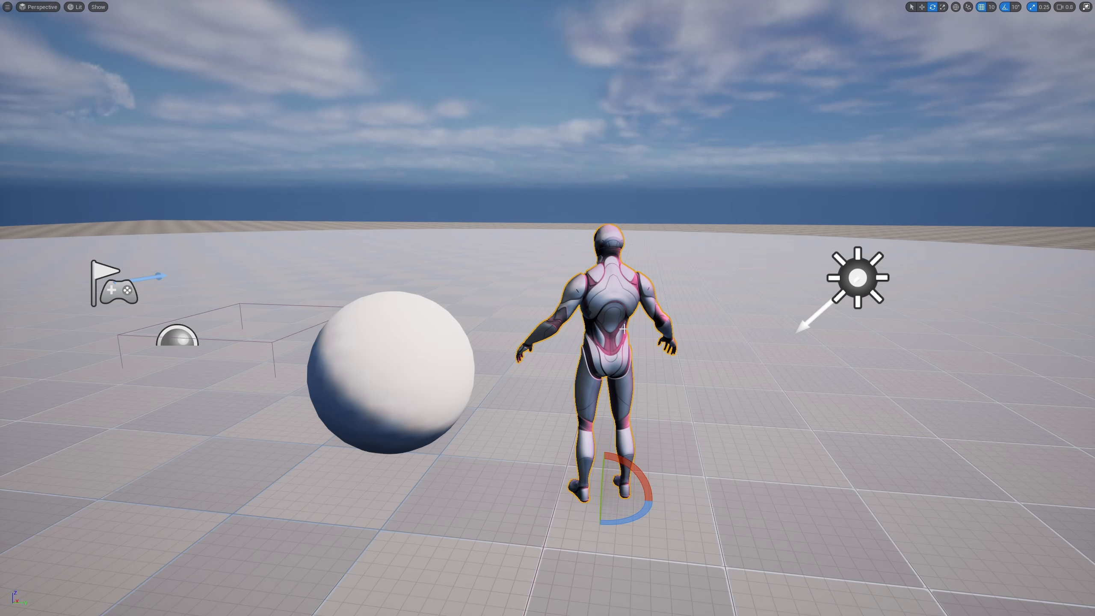
{"action": "left_click_drag", "start_coordinate": [601, 521], "coordinate": [570, 526]}
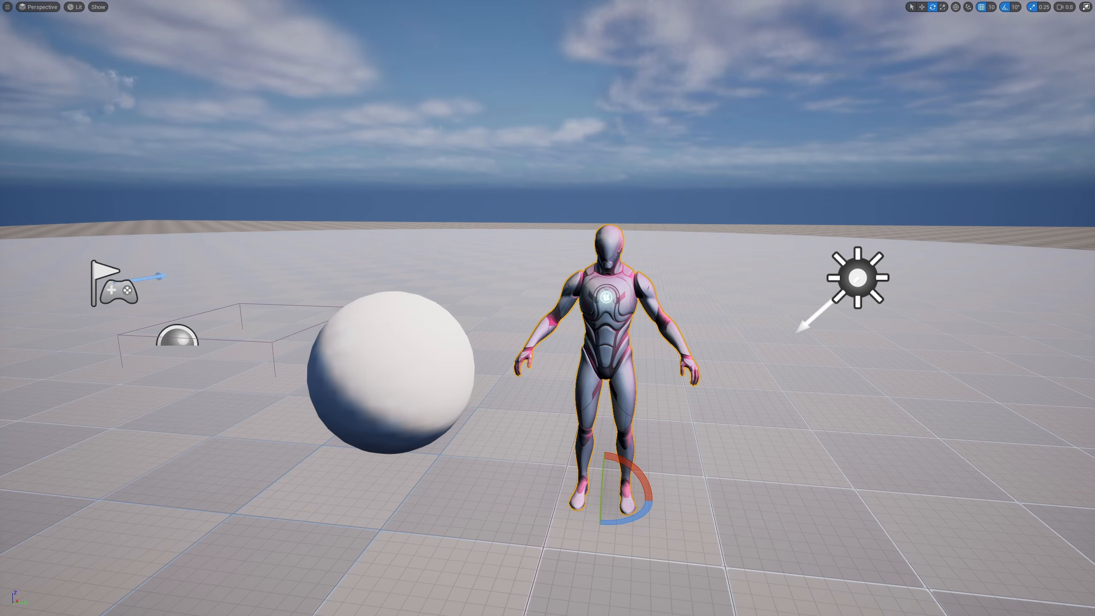
{"action": "left_click", "coordinate": [859, 283]}
{"action": "left_click_drag", "start_coordinate": [859, 283], "coordinate": [824, 293]}
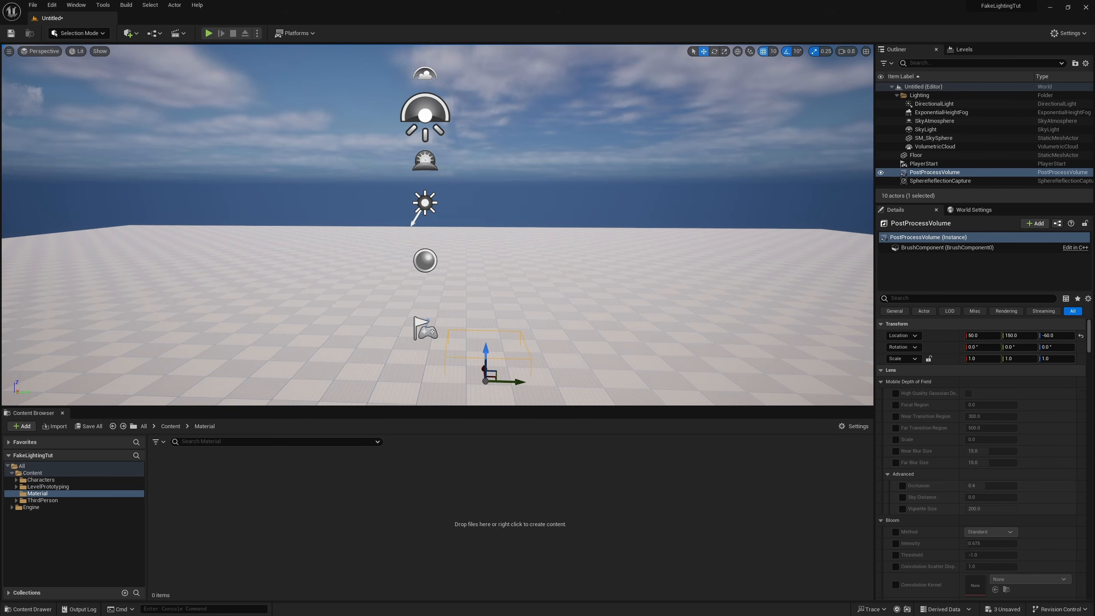
Step: Filter the PostProcessVolume properties by "glob" and by "ref" to check the Global Illumination and Reflections methods, and clear the filter
{"action": "left_click", "coordinate": [919, 297]}
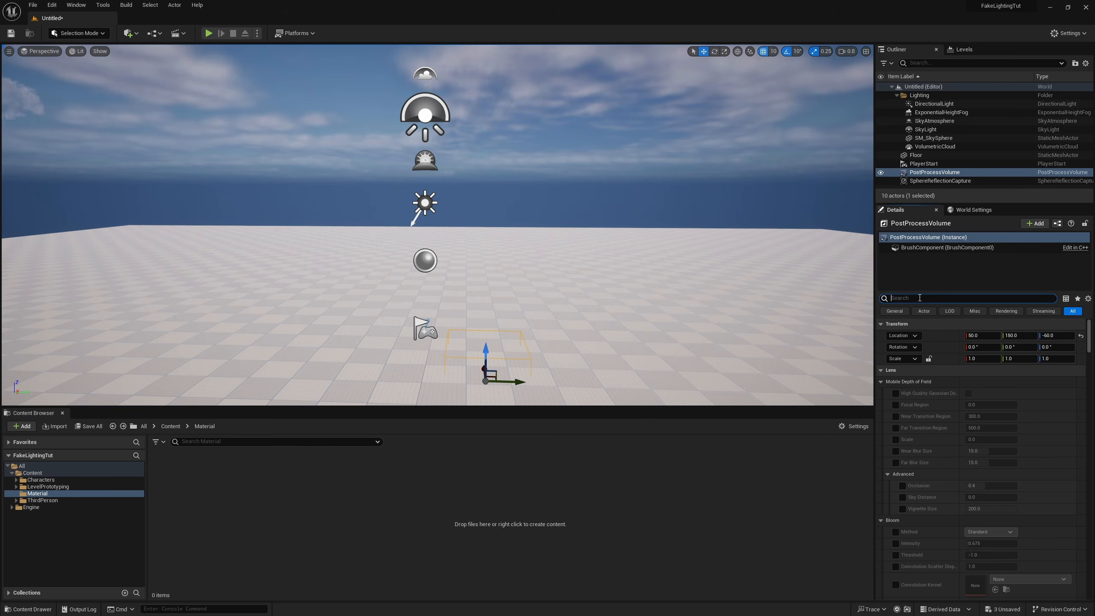
{"action": "type", "text": "glob"}
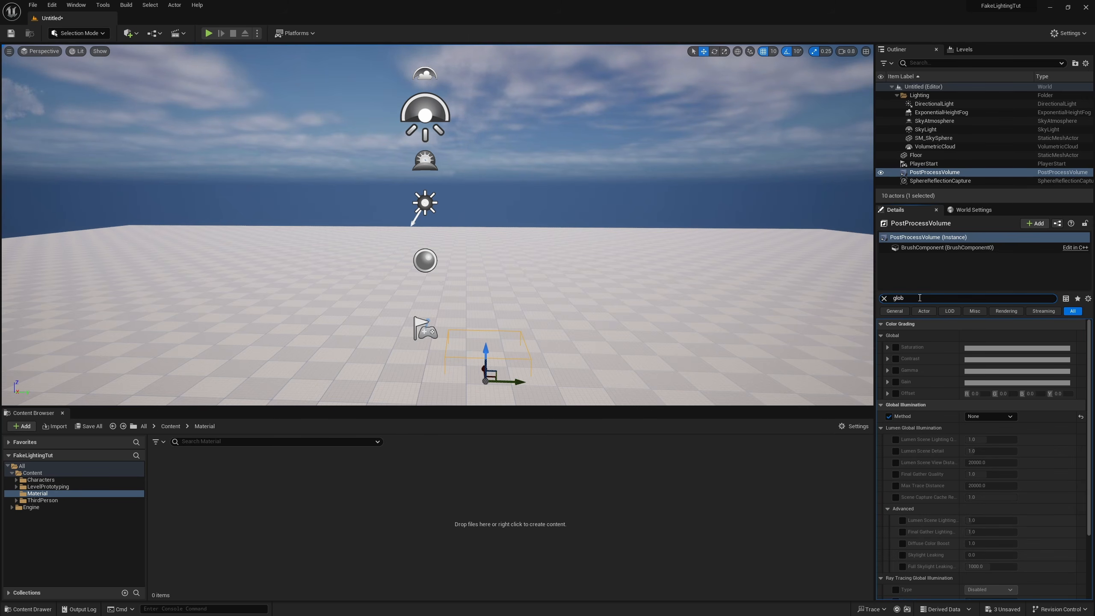
{"action": "double_click", "coordinate": [897, 299]}
{"action": "type", "text": "ref"}
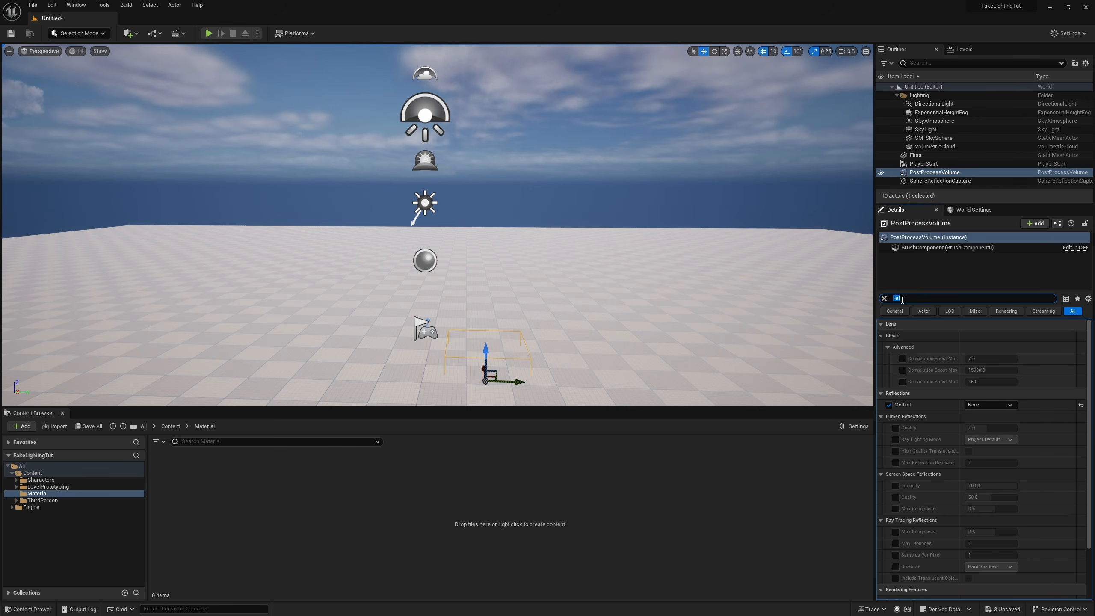
{"action": "key", "text": "BackSpace"}
Step: Inspect the settings of the DirectionalLight, the SkyLight and the SphereReflectionCapture, and clear the selection
{"action": "left_click", "coordinate": [424, 201]}
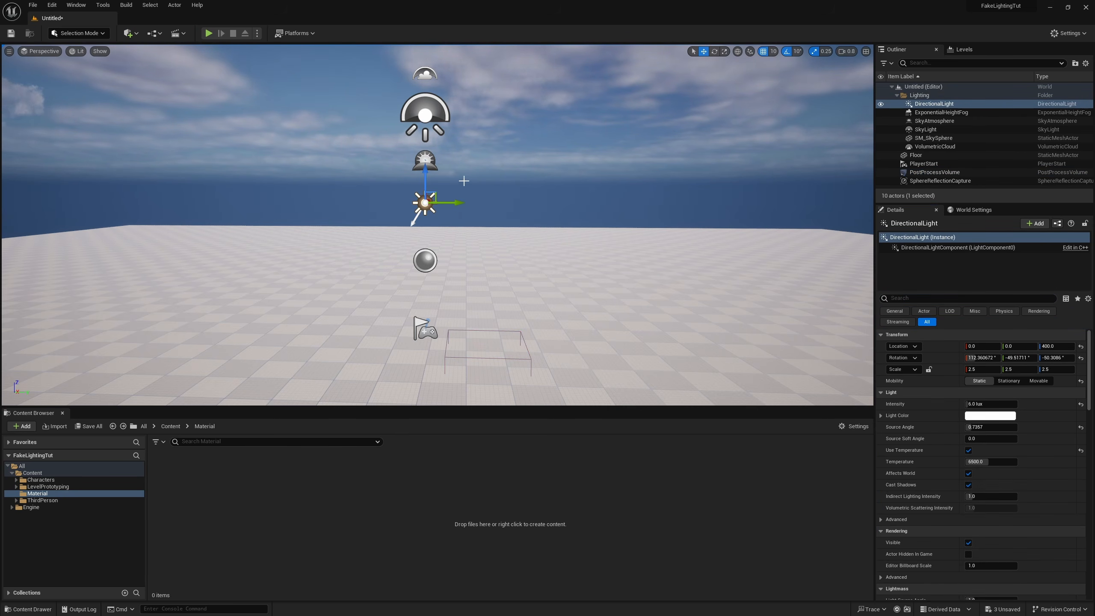
{"action": "left_click", "coordinate": [424, 126]}
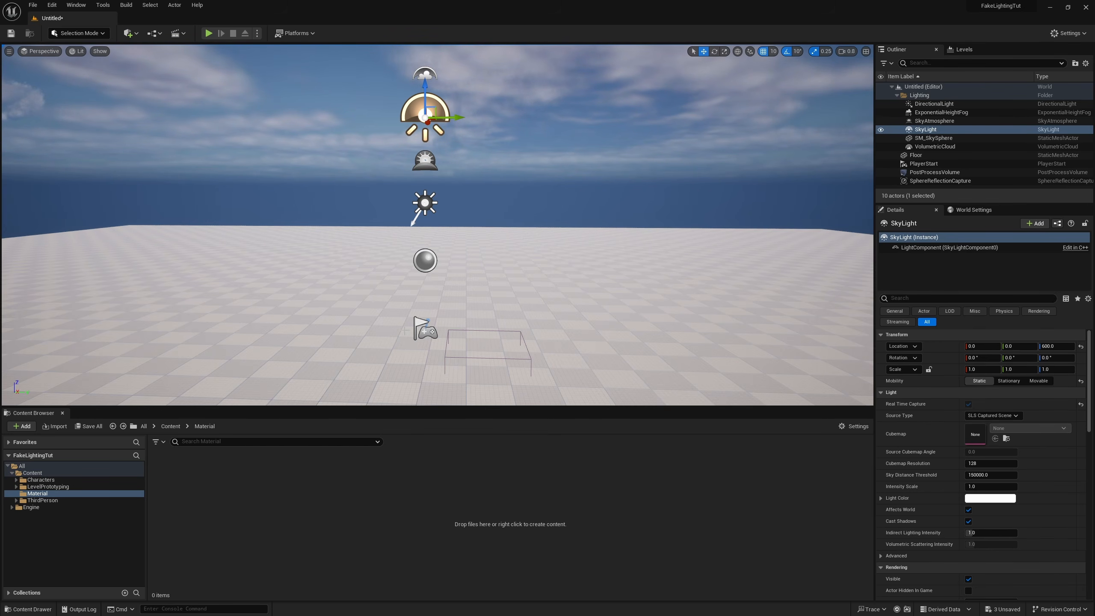
{"action": "left_click", "coordinate": [426, 260]}
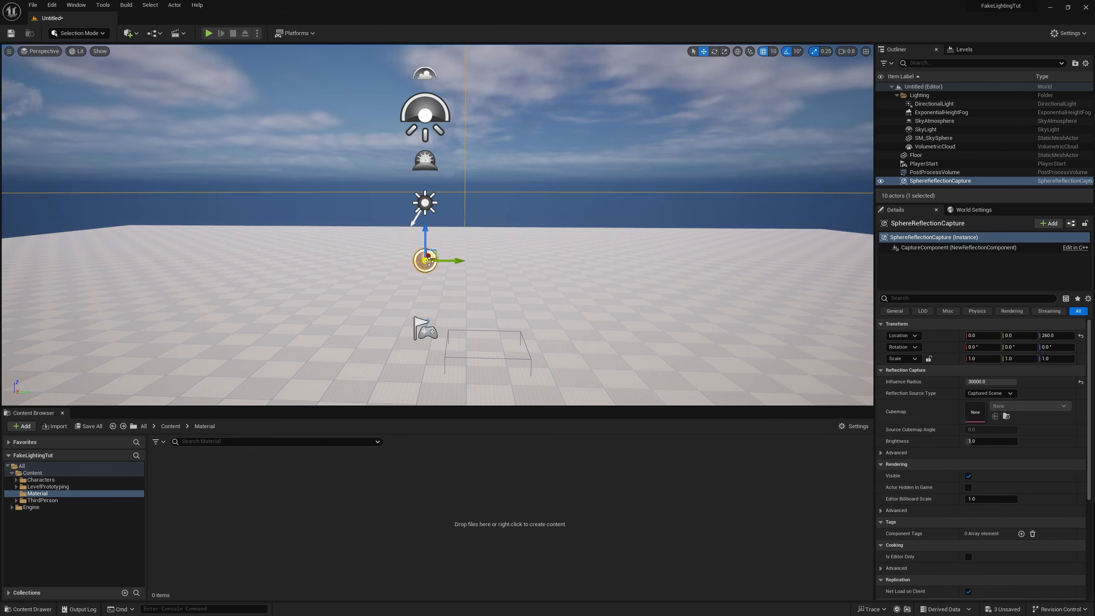
{"action": "key", "text": "Escape"}
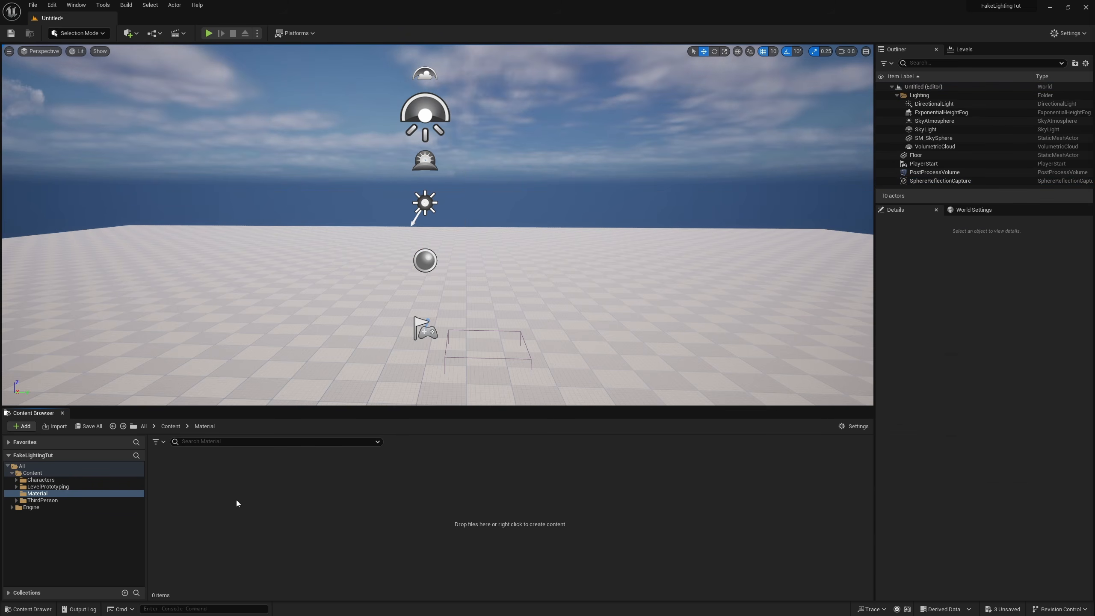
Step: Create a material function named MF_FakeLighting in the Material folder
{"action": "right_click", "coordinate": [206, 510]}
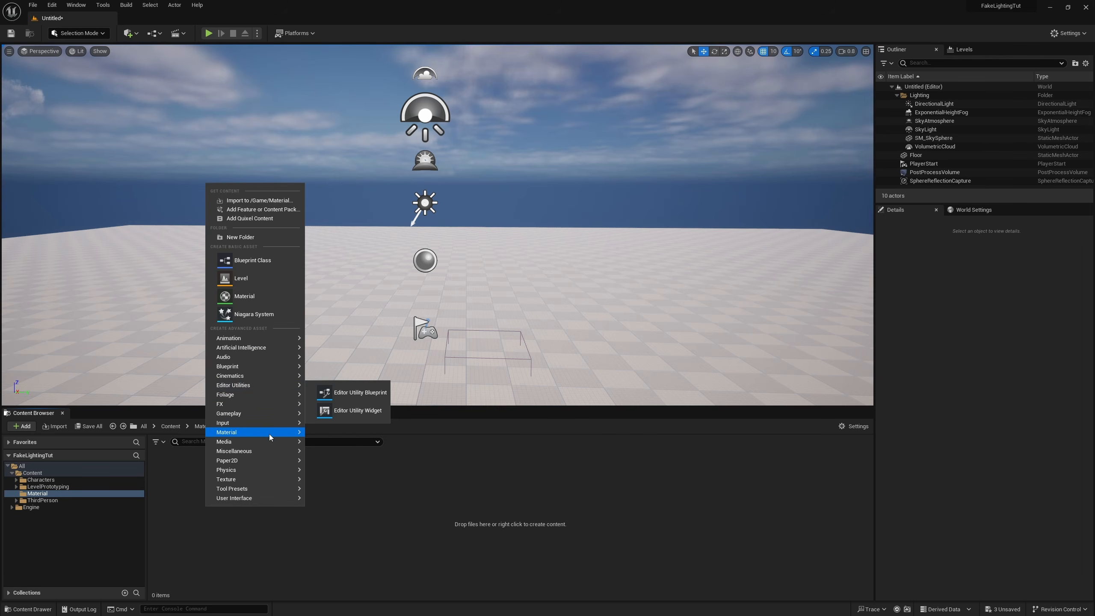
{"action": "mouse_move", "coordinate": [269, 433]}
{"action": "left_click", "coordinate": [364, 440]}
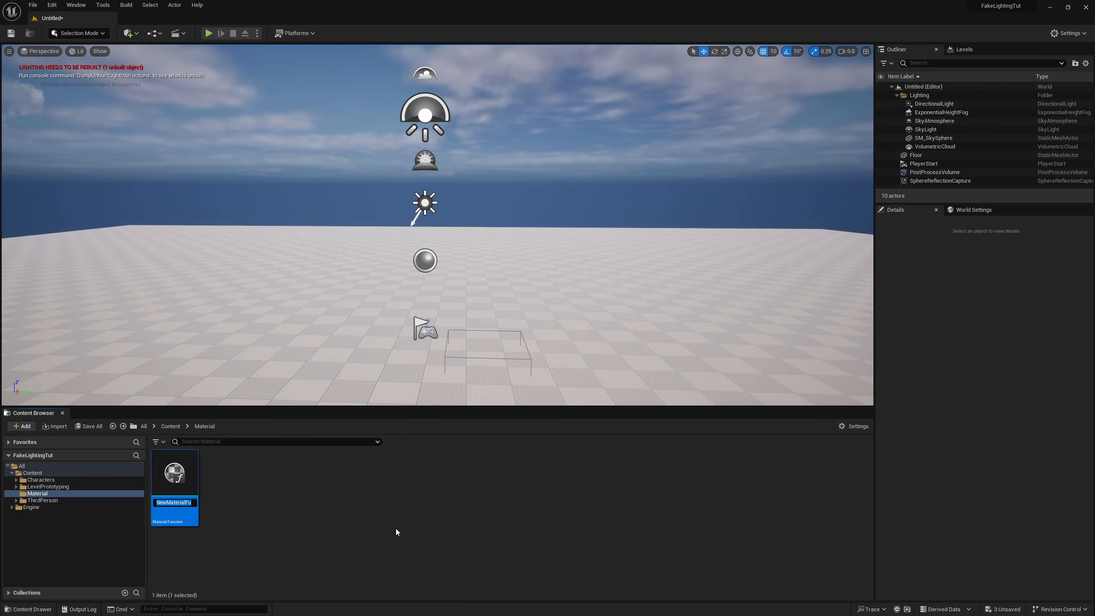
{"action": "type", "text": "MF_"}
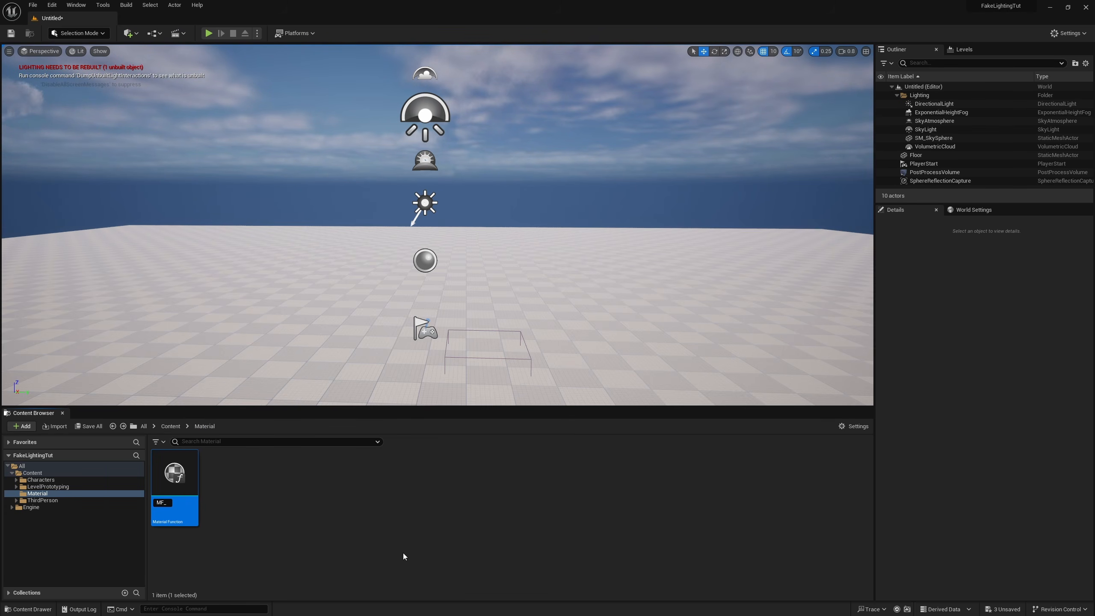
{"action": "type", "text": "FakeLighting"}
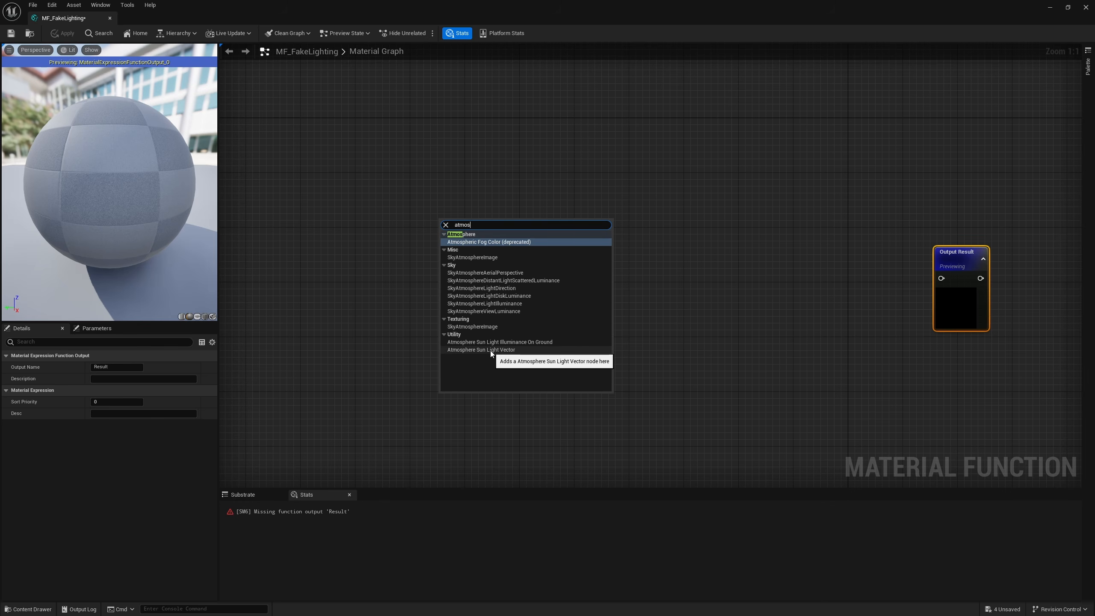
Step: Combine Atmosphere Sun Light Vector and VertexNormalWS nodes in a Dot node feeding Output Result, and arrange the two inputs closer to Dot
{"action": "left_click", "coordinate": [460, 350]}
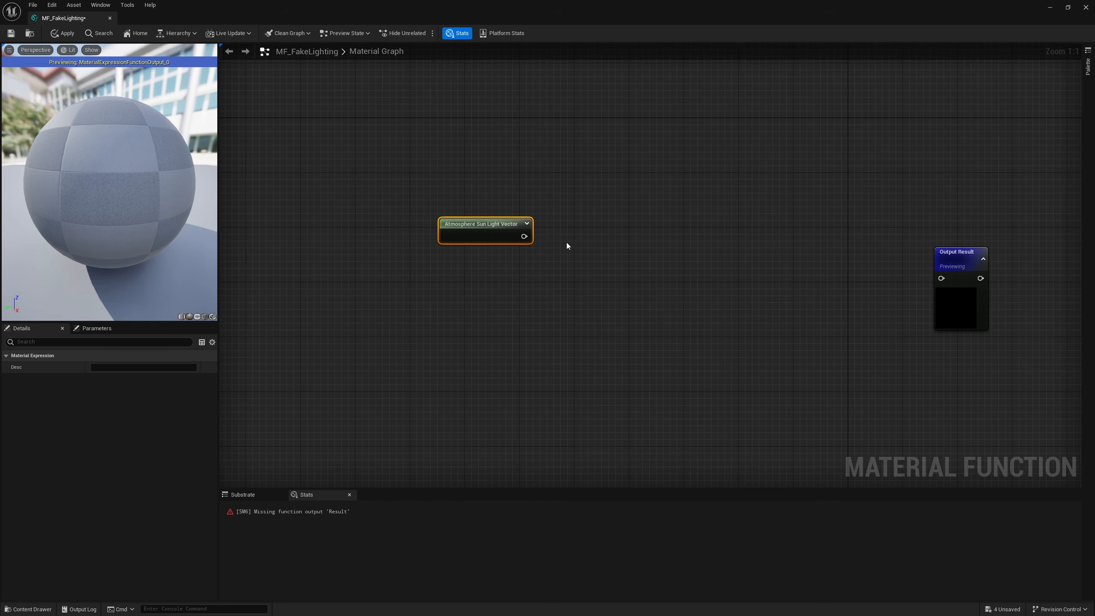
{"action": "left_click_drag", "start_coordinate": [524, 237], "coordinate": [946, 278]}
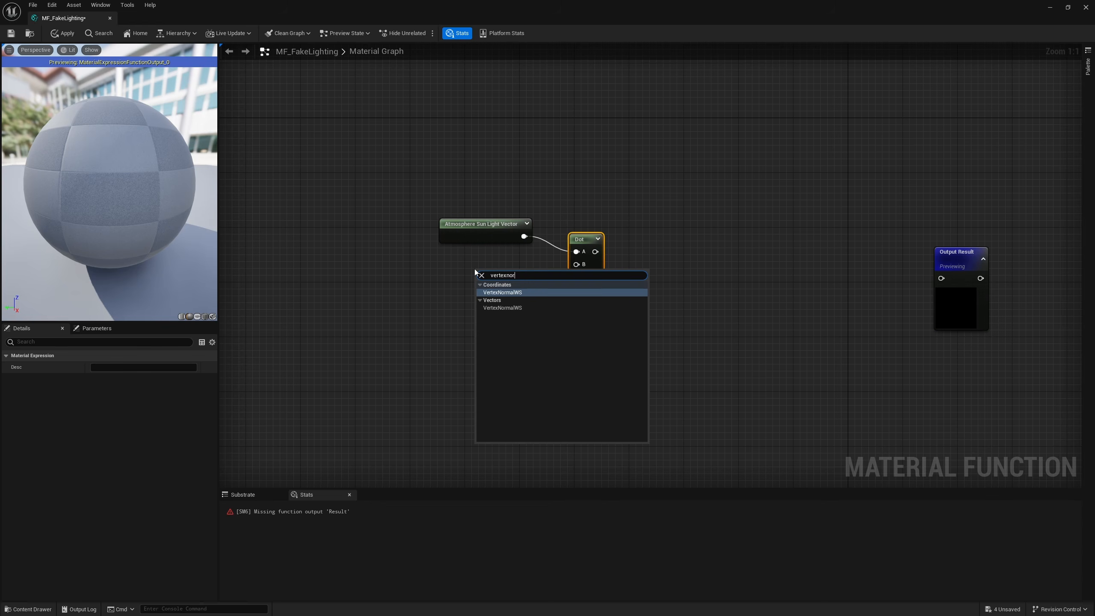
{"action": "key", "text": "Return"}
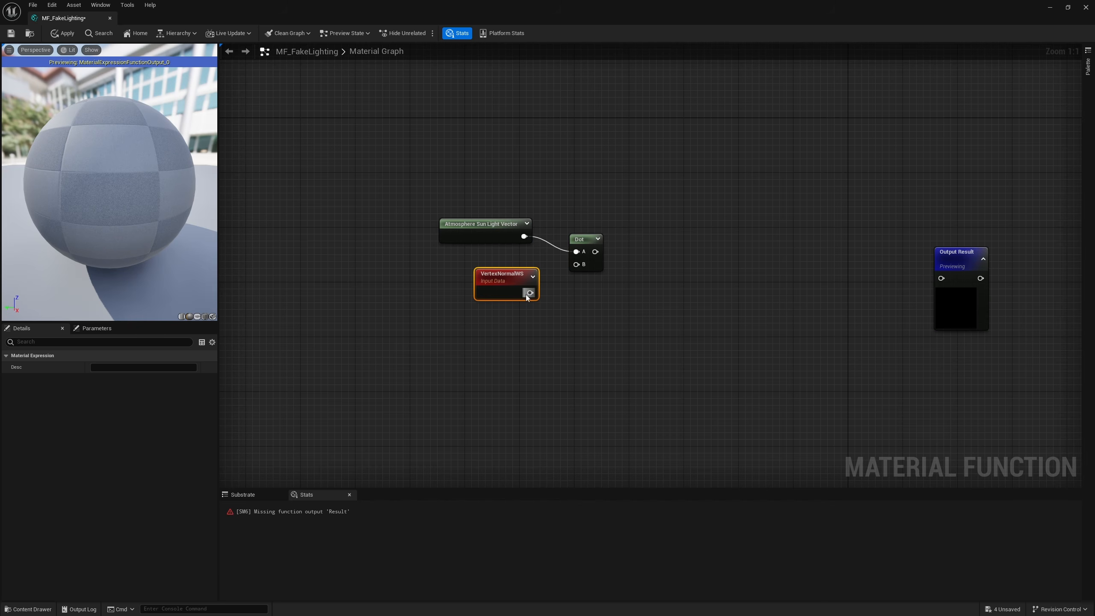
{"action": "left_click_drag", "start_coordinate": [530, 293], "coordinate": [963, 276]}
{"action": "left_click_drag", "start_coordinate": [155, 202], "coordinate": [353, 205]}
{"action": "left_click_drag", "start_coordinate": [71, 207], "coordinate": [100, 138]}
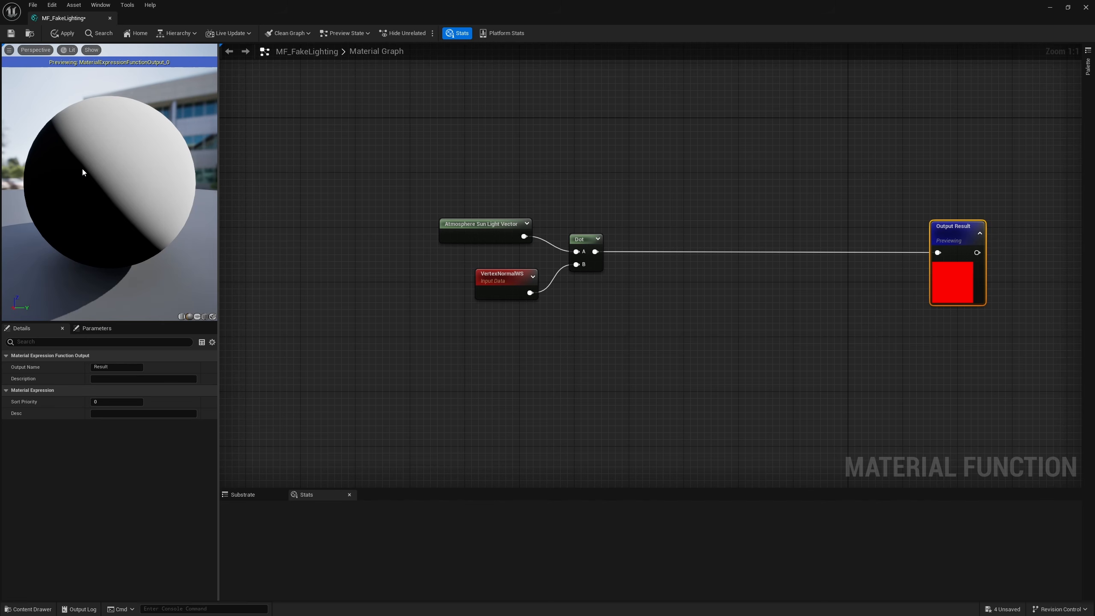
{"action": "mouse_move", "coordinate": [168, 132]}
{"action": "left_mouse_down"}
{"action": "mouse_move", "coordinate": [86, 138]}
{"action": "mouse_move", "coordinate": [162, 133]}
{"action": "left_mouse_up"}
{"action": "left_click_drag", "start_coordinate": [484, 234], "coordinate": [502, 244]}
{"action": "left_click_drag", "start_coordinate": [505, 292], "coordinate": [516, 286]}
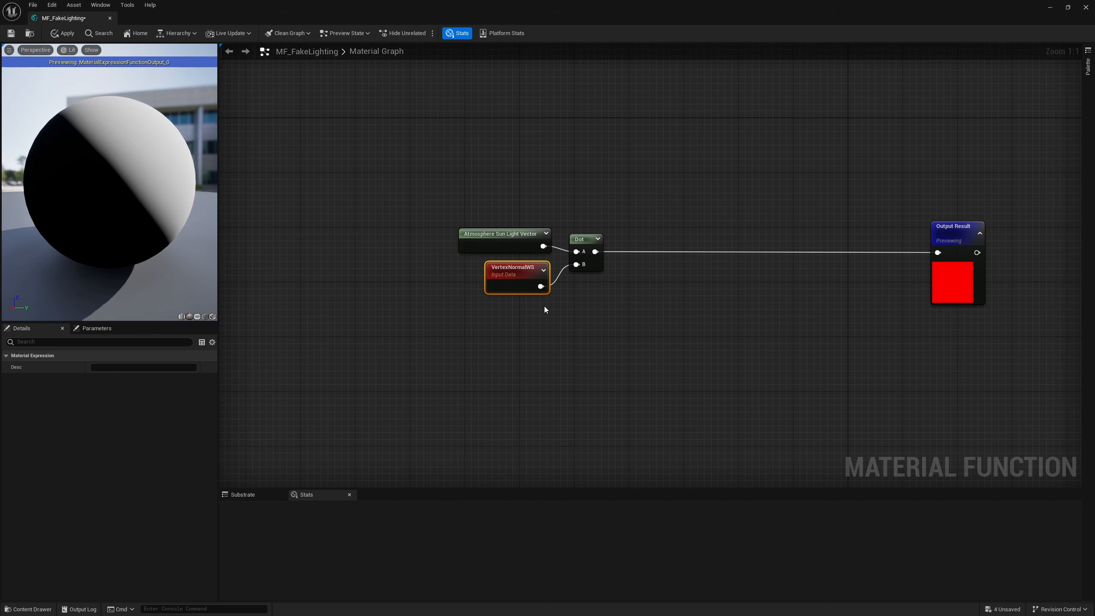
Step: Examine the dot-product shading in the preview on the sphere and on a cylinder from several angles
{"action": "left_click_drag", "start_coordinate": [106, 170], "coordinate": [154, 270]}
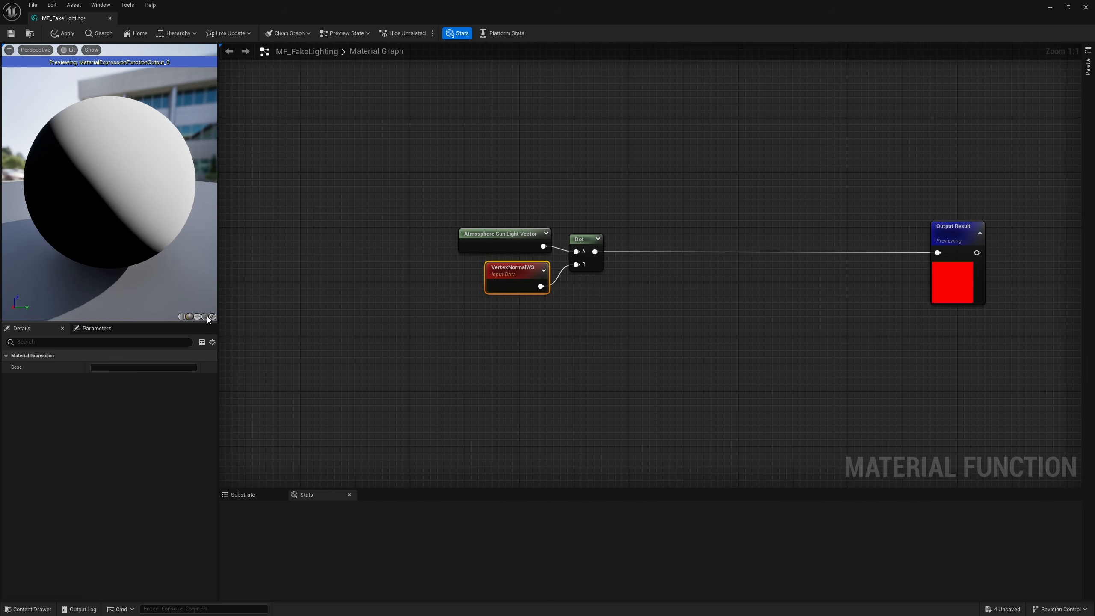
{"action": "left_click", "coordinate": [181, 317]}
{"action": "left_click_drag", "start_coordinate": [129, 195], "coordinate": [166, 241]}
{"action": "left_click_drag", "start_coordinate": [132, 129], "coordinate": [163, 130]}
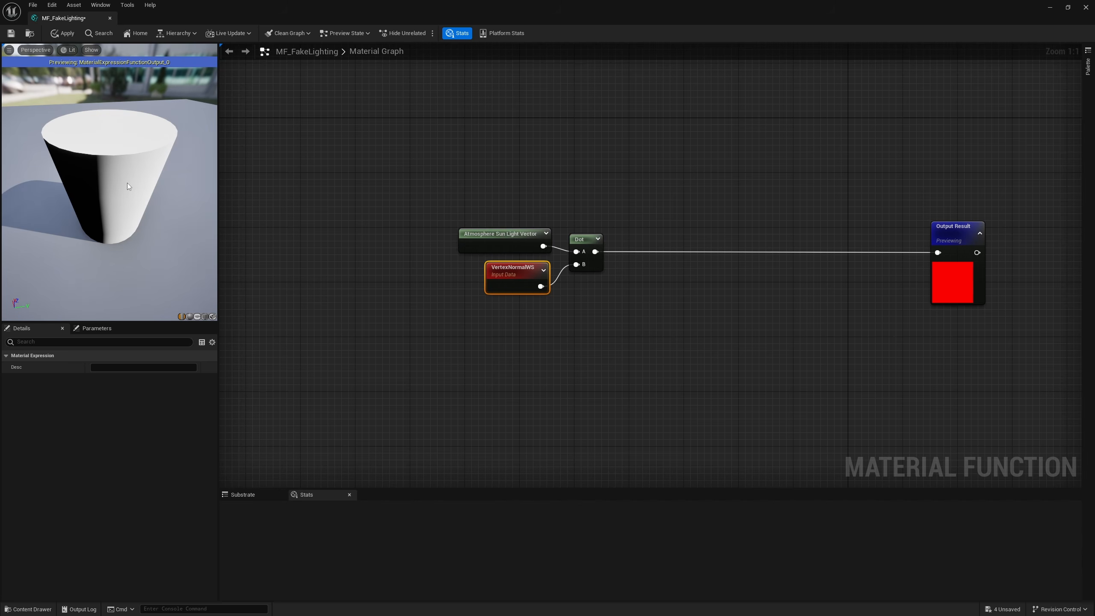
{"action": "left_click_drag", "start_coordinate": [146, 169], "coordinate": [131, 89]}
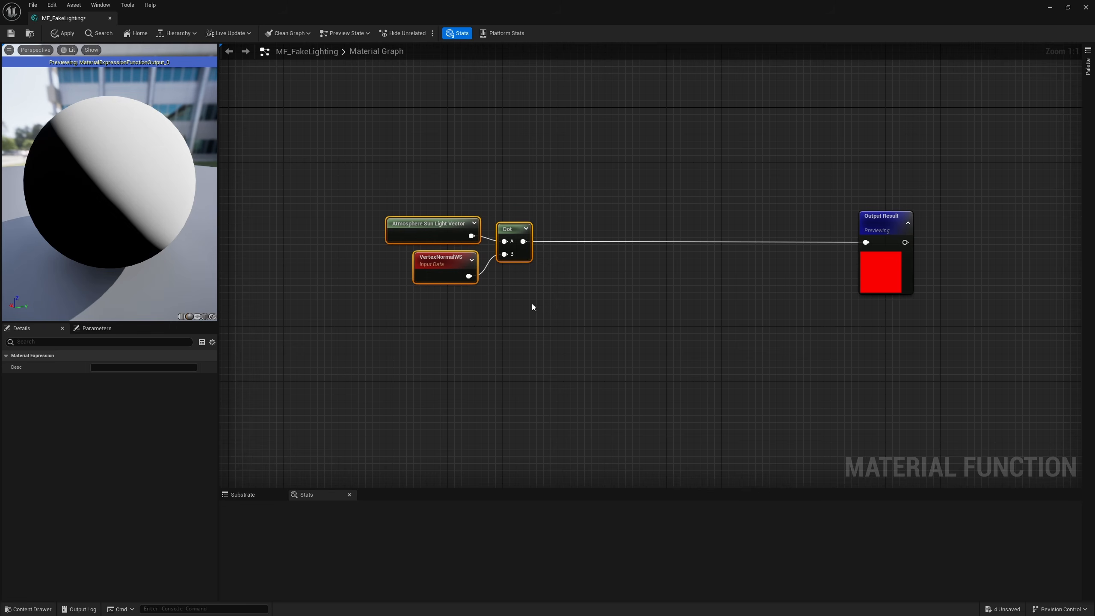
Step: Disconnect the Dot node from Output Result and duplicate the sun vector, vertex normal and Dot group
{"action": "left_click", "coordinate": [524, 242], "text": "alt"}
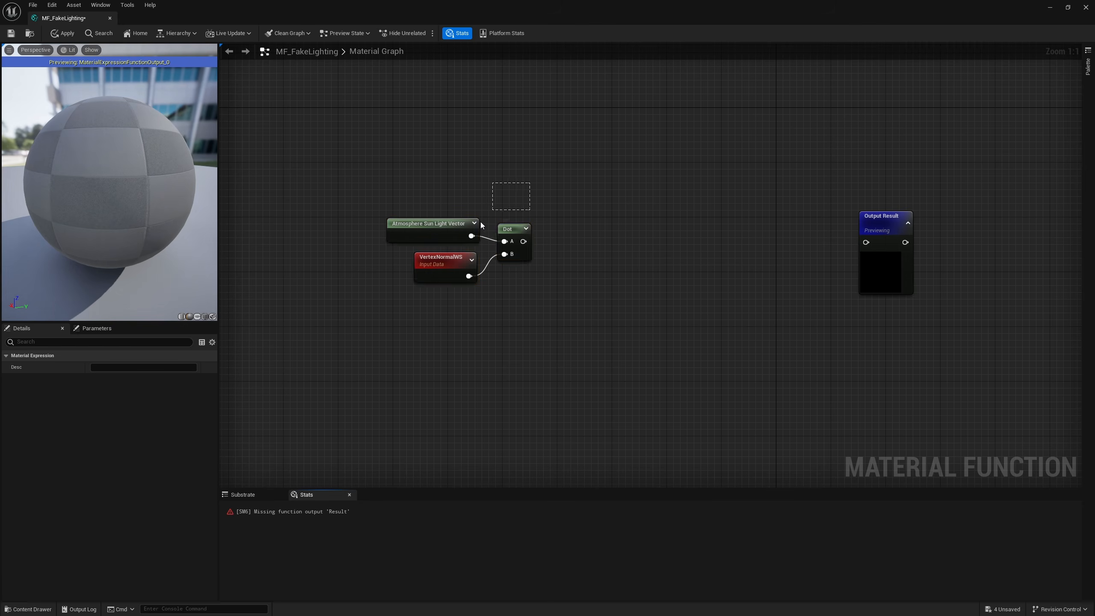
{"action": "left_click_drag", "start_coordinate": [516, 229], "coordinate": [543, 402]}
{"action": "key", "text": "ctrl+d"}
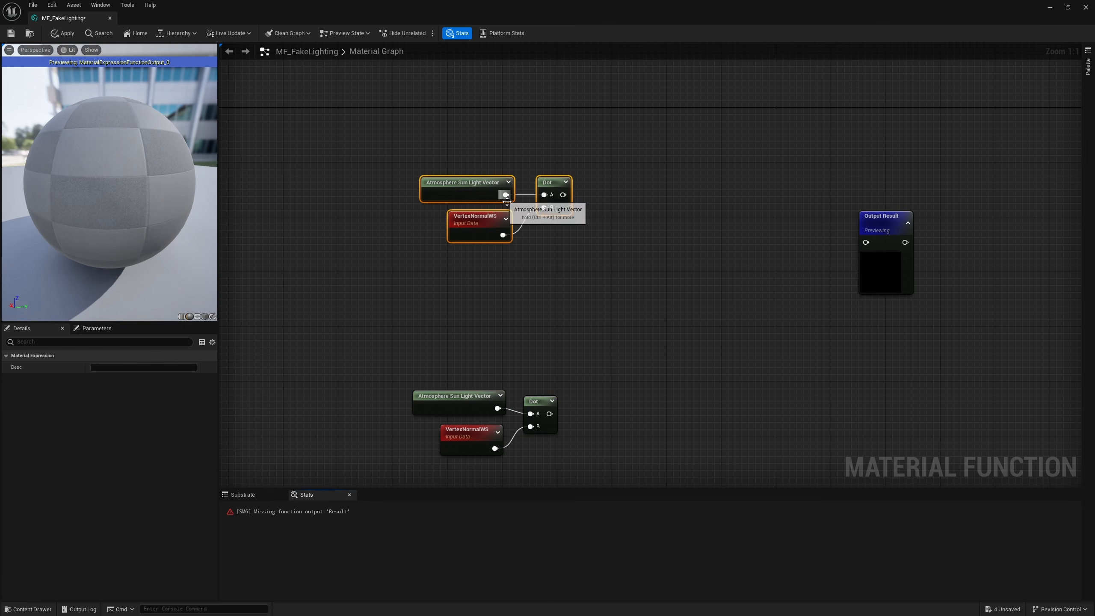
Step: Insert a Multiply node with B set to -1 between the upper group's Atmosphere Sun Light Vector and Dot nodes
{"action": "left_click", "coordinate": [485, 207]}
{"action": "right_click_drag", "start_coordinate": [476, 214], "coordinate": [480, 273]}
{"action": "left_click_drag", "start_coordinate": [461, 254], "coordinate": [276, 255]}
{"action": "key", "text": "m"}
{"action": "left_click", "coordinate": [369, 254]}
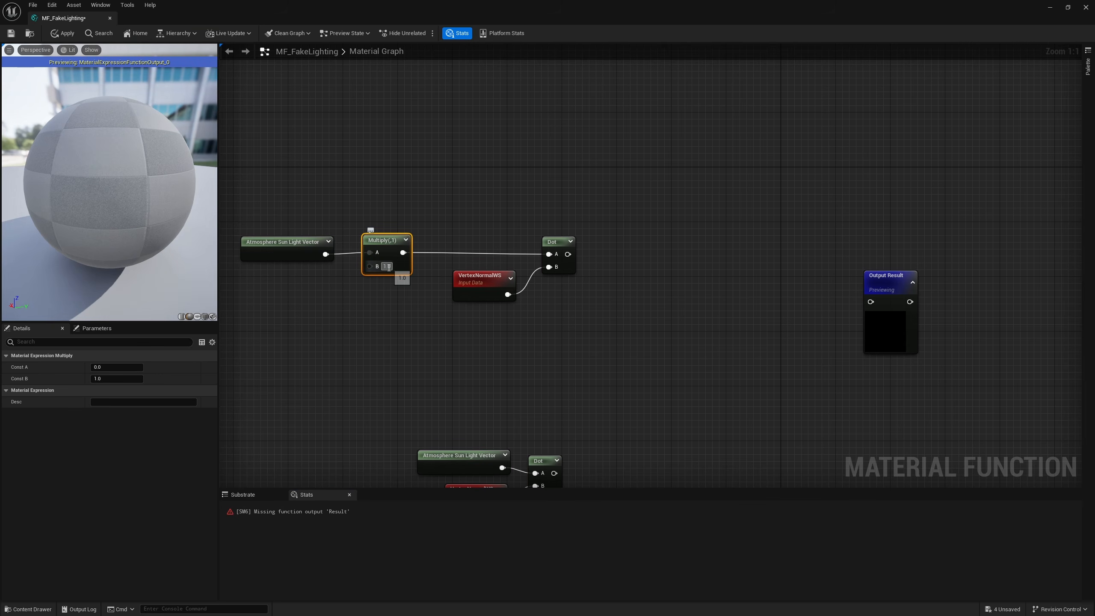
{"action": "left_click", "coordinate": [387, 267]}
{"action": "type", "text": "-1"}
{"action": "key", "text": "Return"}
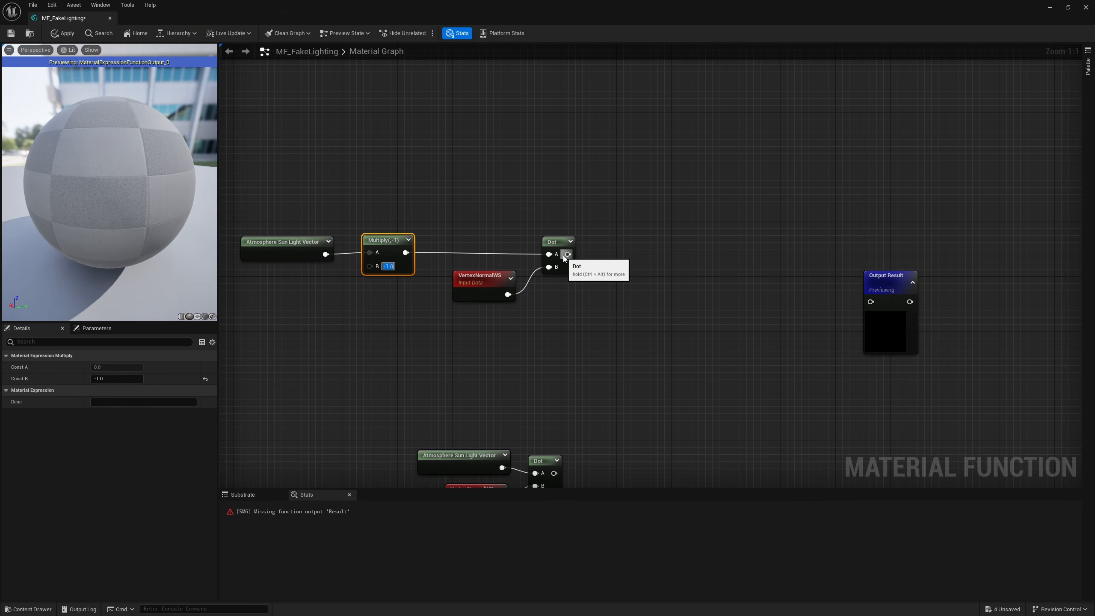
Step: Connect the upper Dot node to Output Result and examine the inverted shading in the preview
{"action": "left_click_drag", "start_coordinate": [568, 254], "coordinate": [871, 302]}
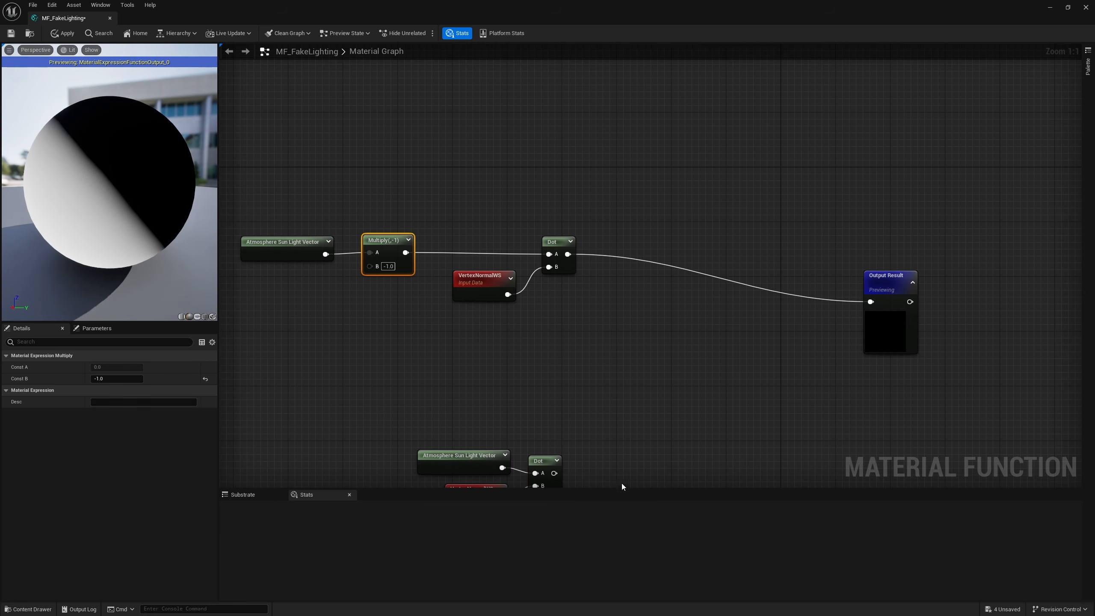
{"action": "mouse_move", "coordinate": [554, 473]}
{"action": "left_mouse_down"}
{"action": "mouse_move", "coordinate": [838, 301]}
{"action": "mouse_move", "coordinate": [873, 304]}
{"action": "mouse_move", "coordinate": [156, 166]}
{"action": "left_mouse_up"}
{"action": "left_click_drag", "start_coordinate": [80, 246], "coordinate": [104, 232]}
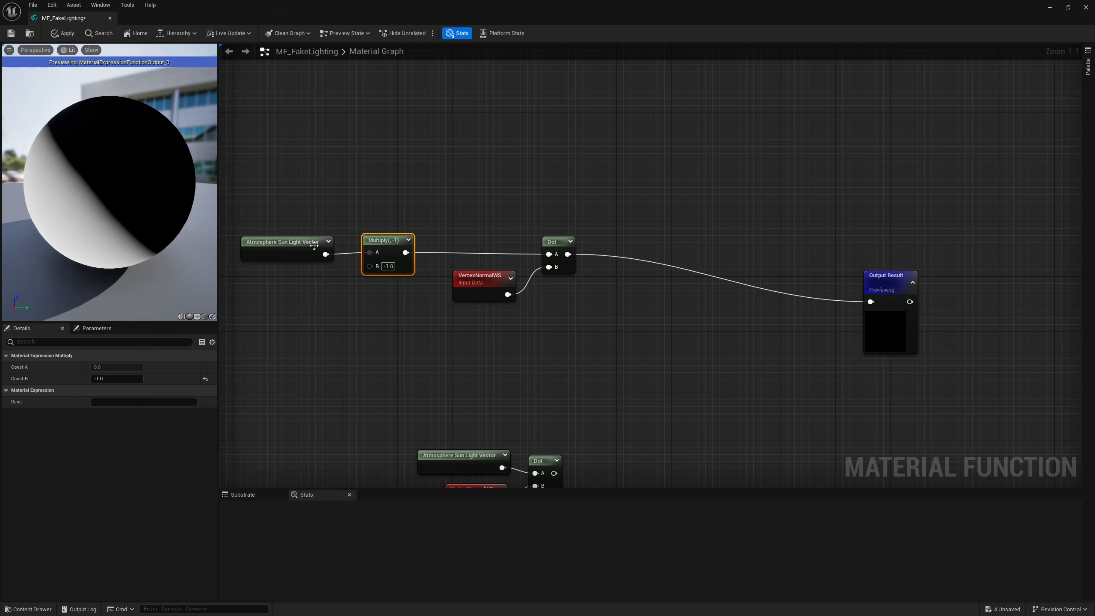
Step: Arrange the upper group's nodes more compactly and move the lower group closer beneath them
{"action": "left_click_drag", "start_coordinate": [314, 245], "coordinate": [328, 238]}
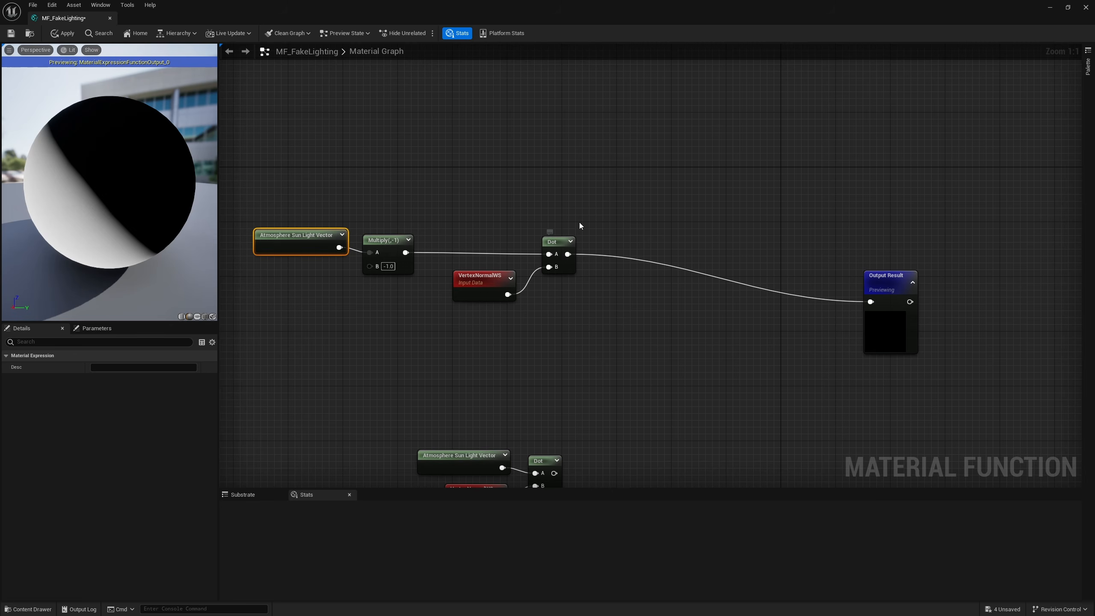
{"action": "left_click_drag", "start_coordinate": [580, 226], "coordinate": [387, 290]}
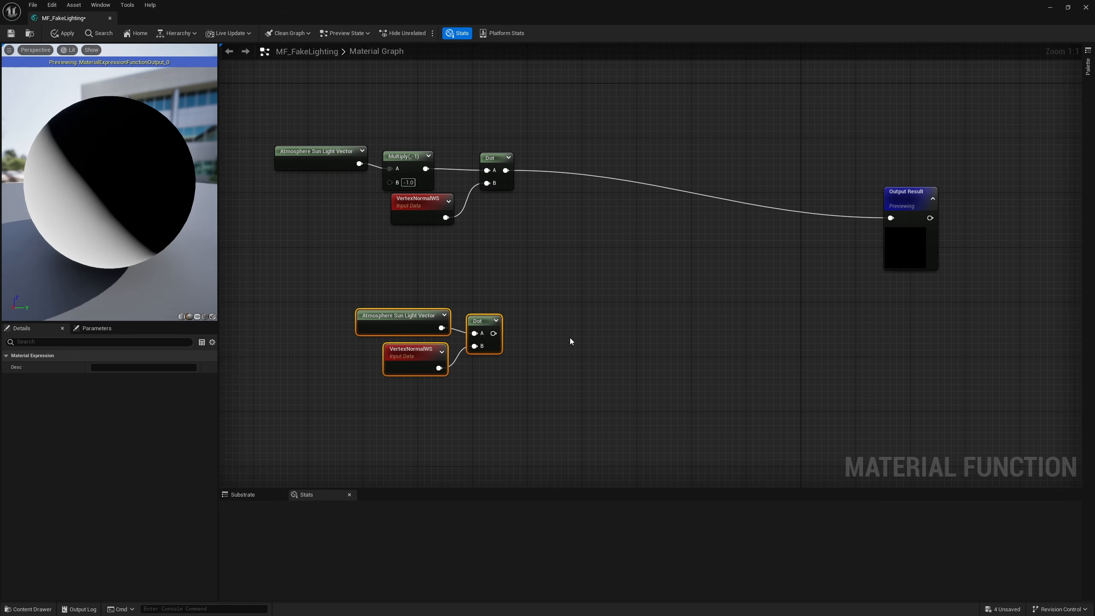
{"action": "left_click", "coordinate": [570, 341]}
{"action": "right_click_drag", "start_coordinate": [543, 337], "coordinate": [505, 340]}
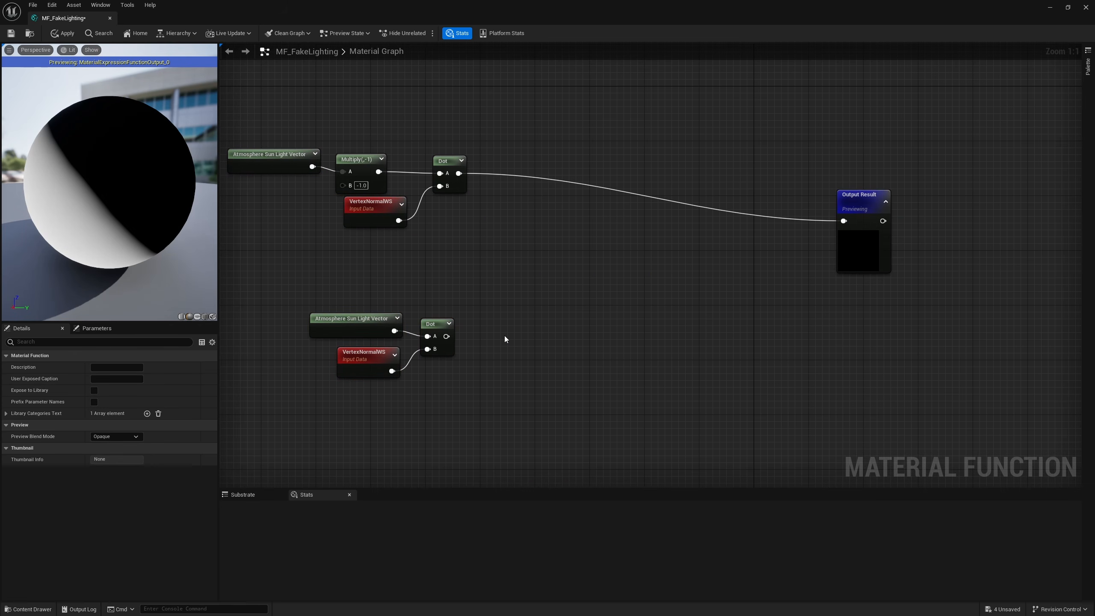
Step: Feed the lower Dot node into Output Result through a Power node
{"action": "mouse_move", "coordinate": [445, 336]}
{"action": "left_mouse_down"}
{"action": "mouse_move", "coordinate": [503, 338]}
{"action": "mouse_move", "coordinate": [518, 322]}
{"action": "mouse_move", "coordinate": [561, 347]}
{"action": "mouse_move", "coordinate": [843, 220]}
{"action": "left_mouse_up"}
{"action": "type", "text": "power"}
{"action": "key", "text": "Return"}
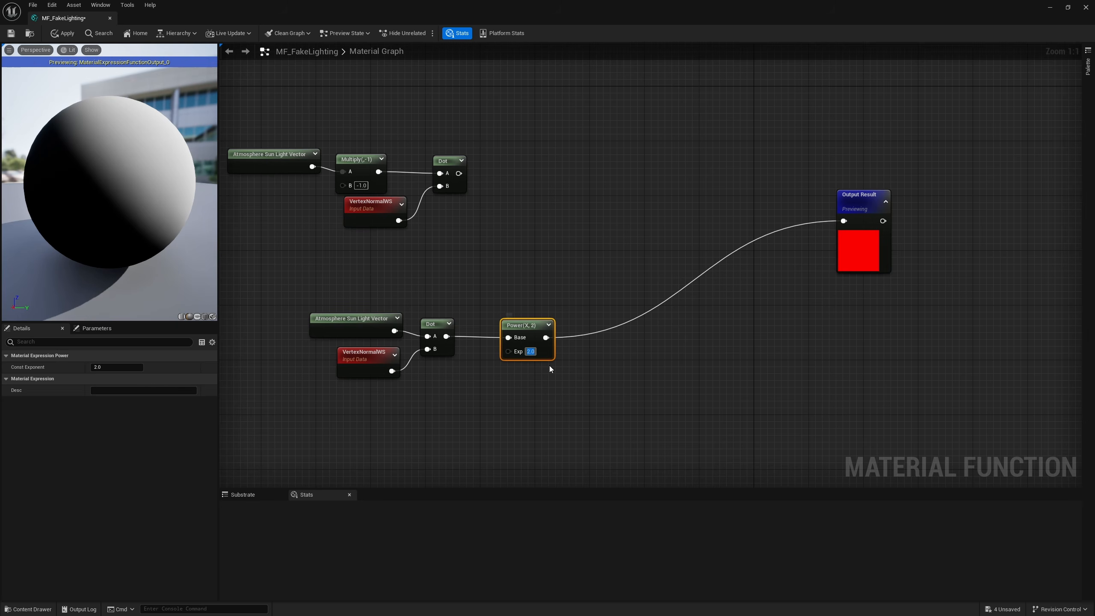
Step: Try Power exponents of 1, 3, 4 and 10 and compare the shading in the preview
{"action": "type", "text": "1"}
{"action": "key", "text": "Return"}
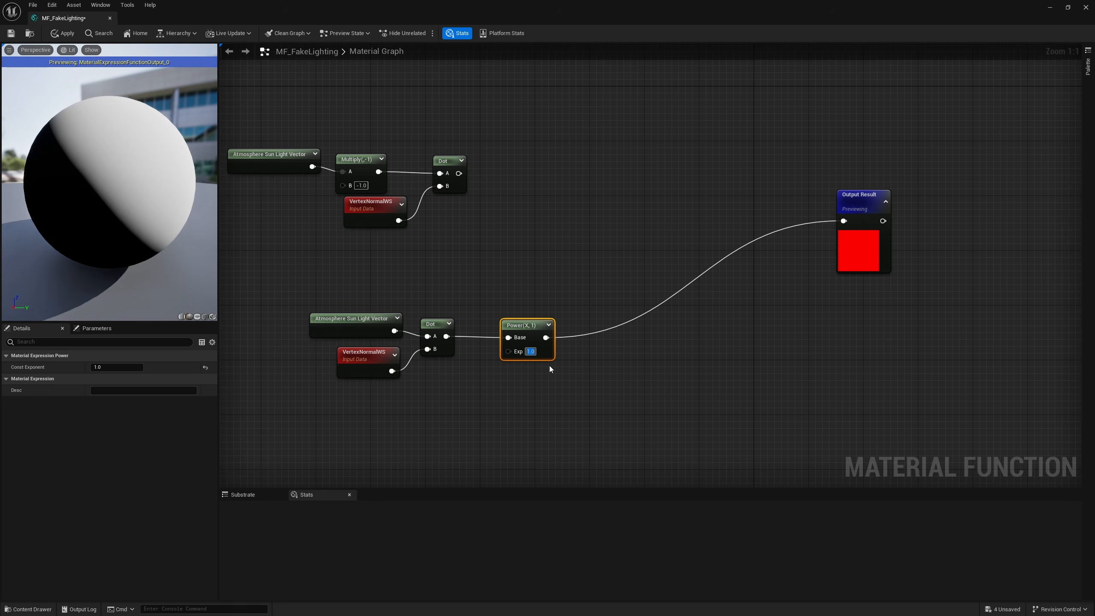
{"action": "type", "text": "3"}
{"action": "key", "text": "Return"}
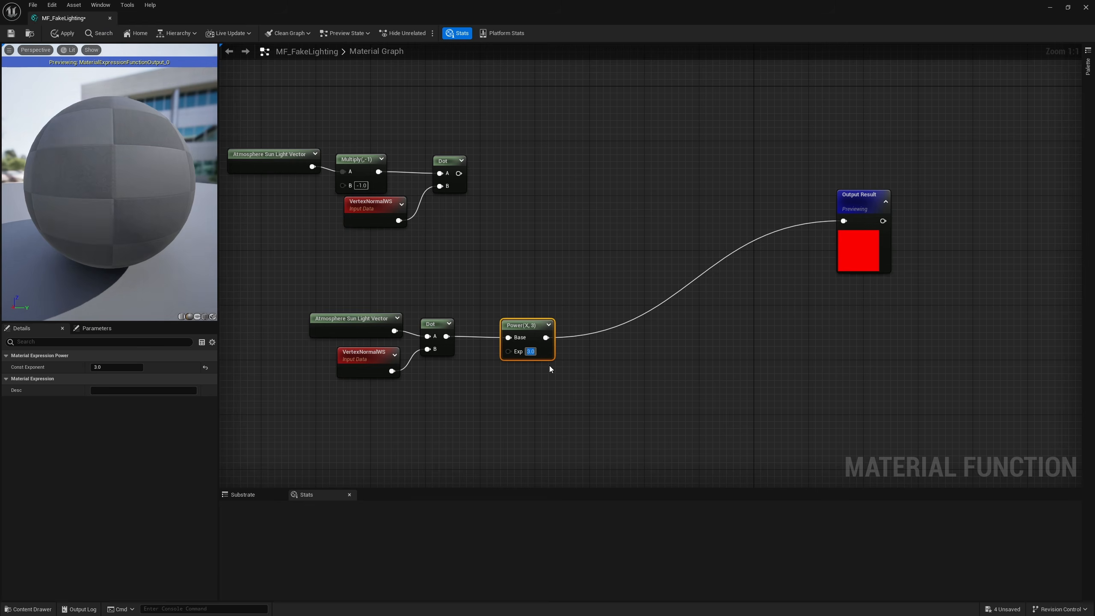
{"action": "type", "text": "4"}
{"action": "key", "text": "Return"}
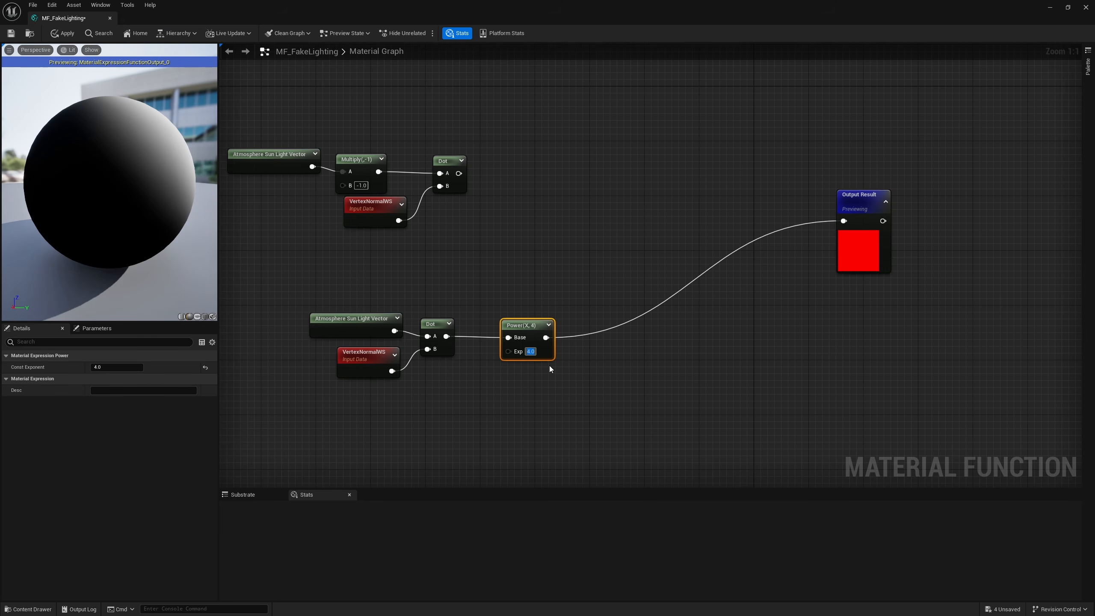
{"action": "type", "text": "10"}
{"action": "key", "text": "Return"}
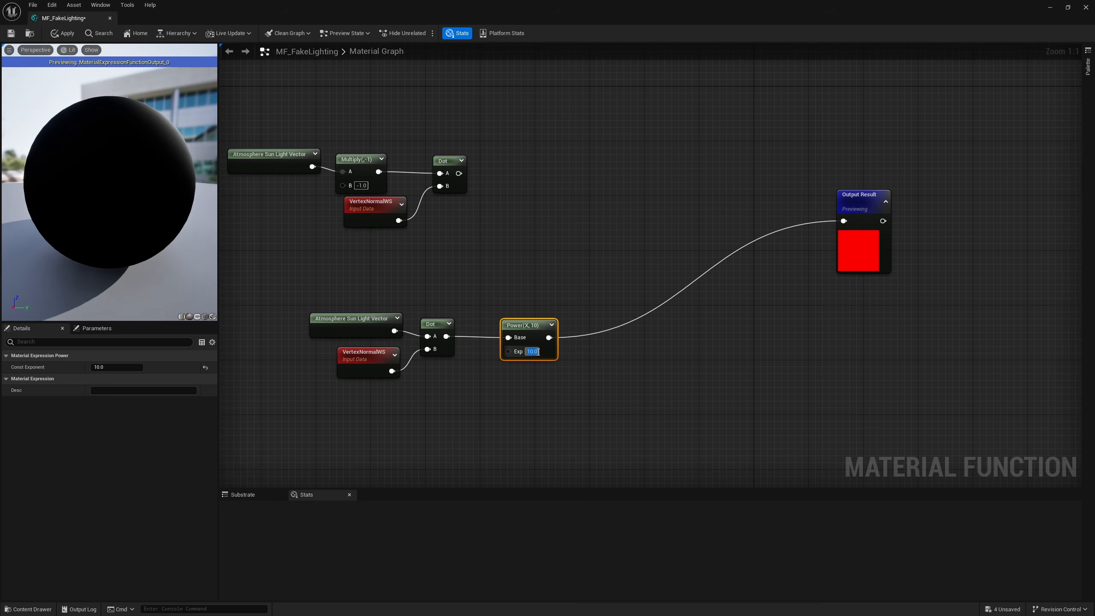
{"action": "left_click_drag", "start_coordinate": [181, 131], "coordinate": [140, 134]}
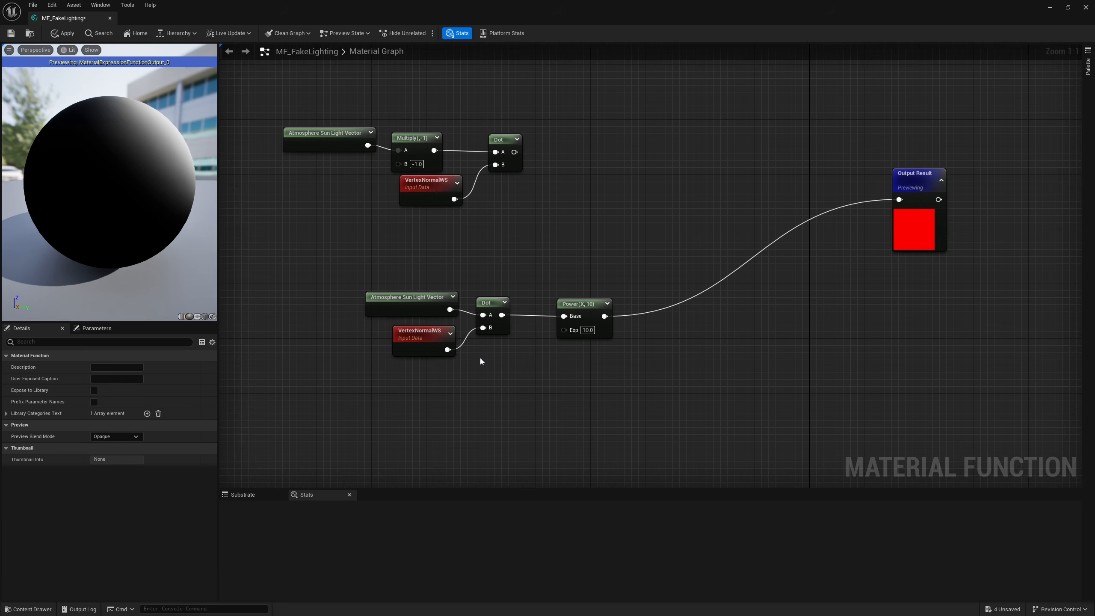
Step: Add a constant of 1, feed it into a scalar FunctionInput node, and connect that to the Power node's Exp
{"action": "left_click", "coordinate": [418, 381]}
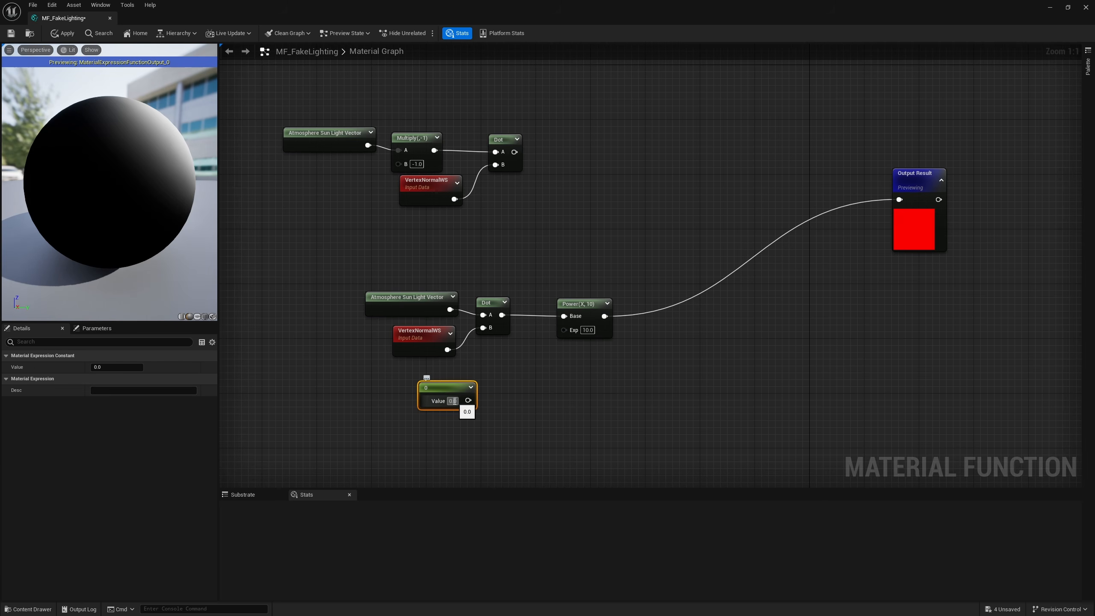
{"action": "left_click", "coordinate": [452, 400]}
{"action": "type", "text": "1"}
{"action": "left_click", "coordinate": [489, 394]}
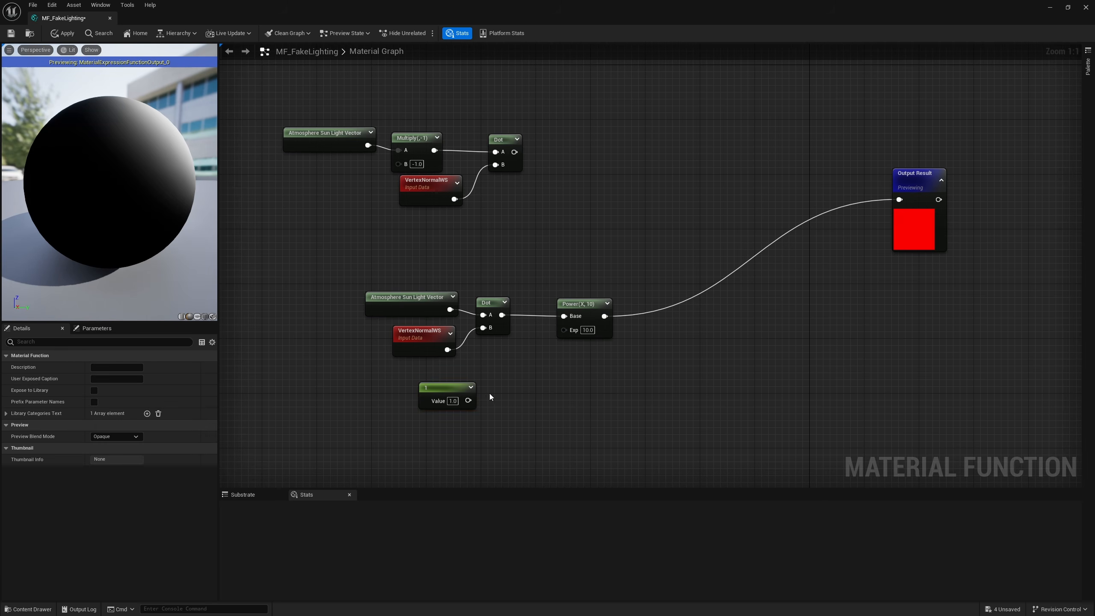
{"action": "left_click_drag", "start_coordinate": [467, 400], "coordinate": [498, 400]}
{"action": "type", "text": "inpu"}
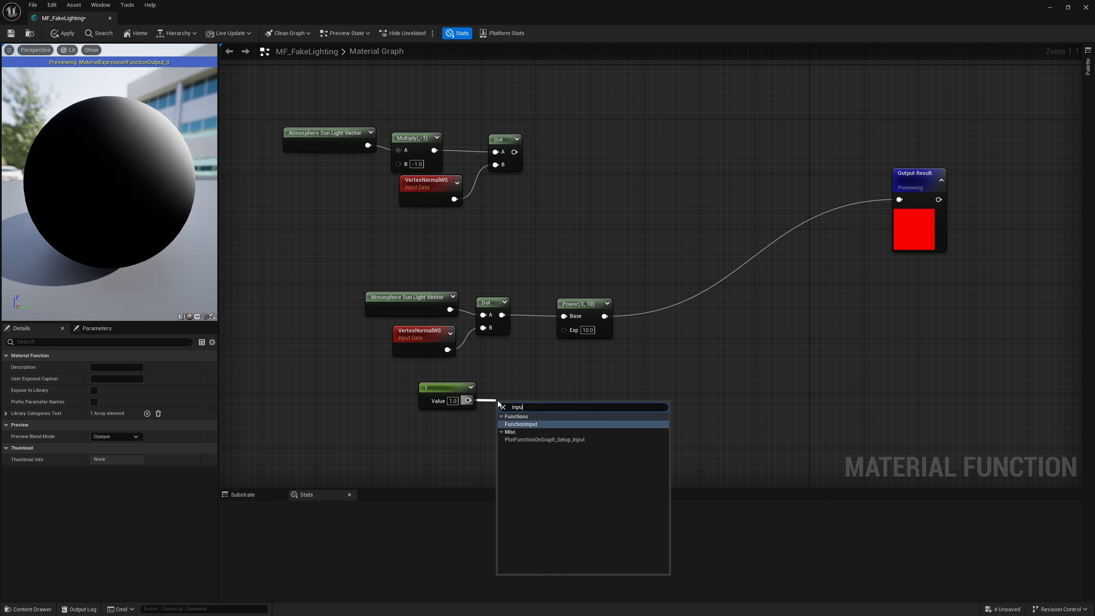
{"action": "key", "text": "Return"}
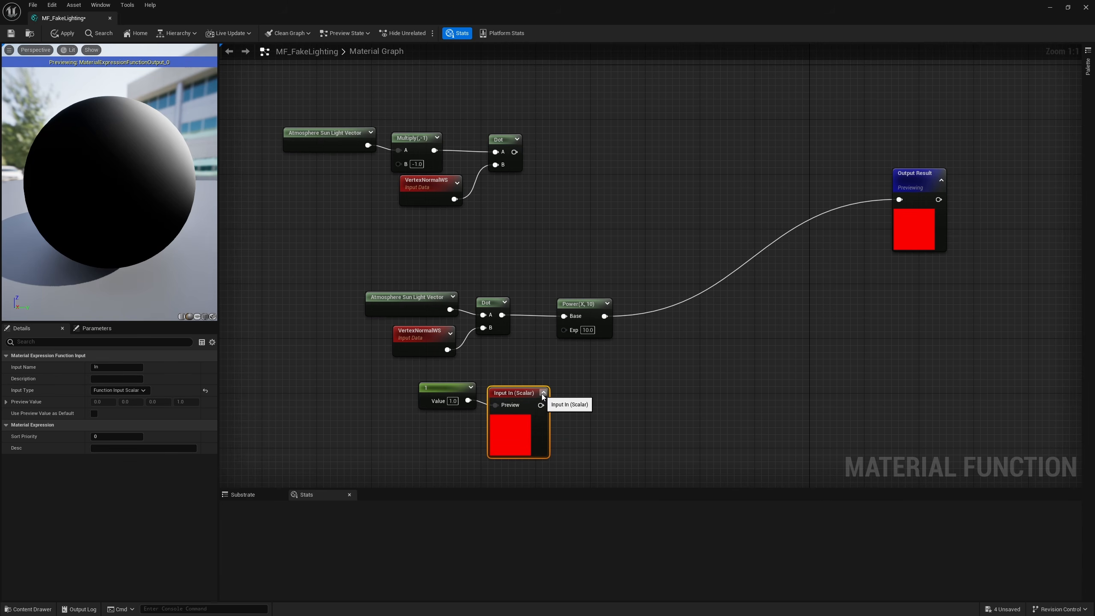
{"action": "left_click_drag", "start_coordinate": [540, 405], "coordinate": [564, 329]}
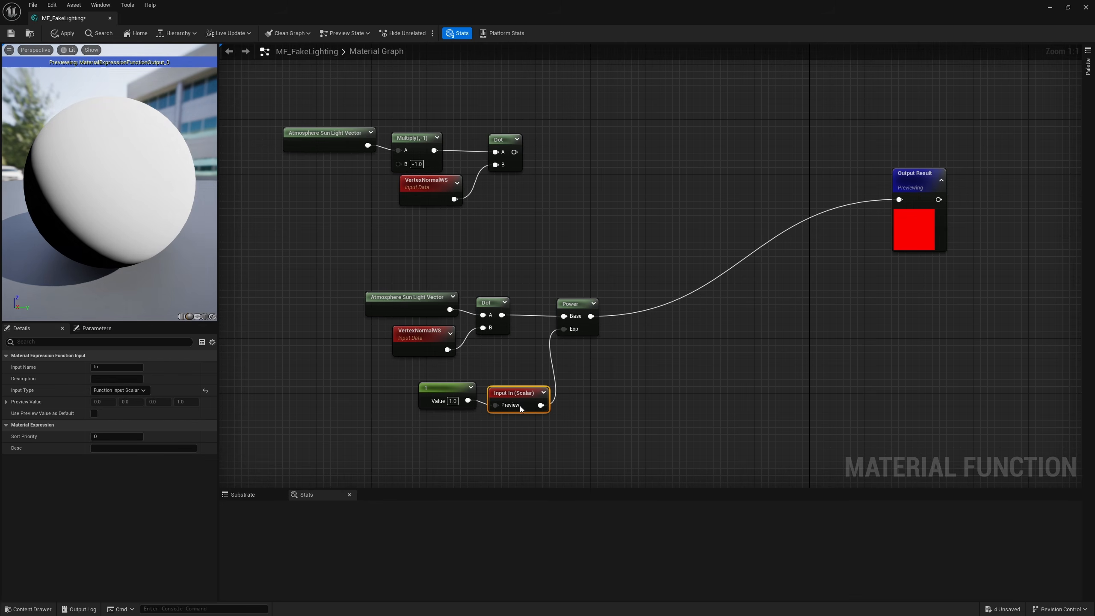
Step: Name the scalar function input Lighting Contrast
{"action": "left_click", "coordinate": [127, 367]}
{"action": "type", "text": "Contrast"}
{"action": "key", "text": "Return"}
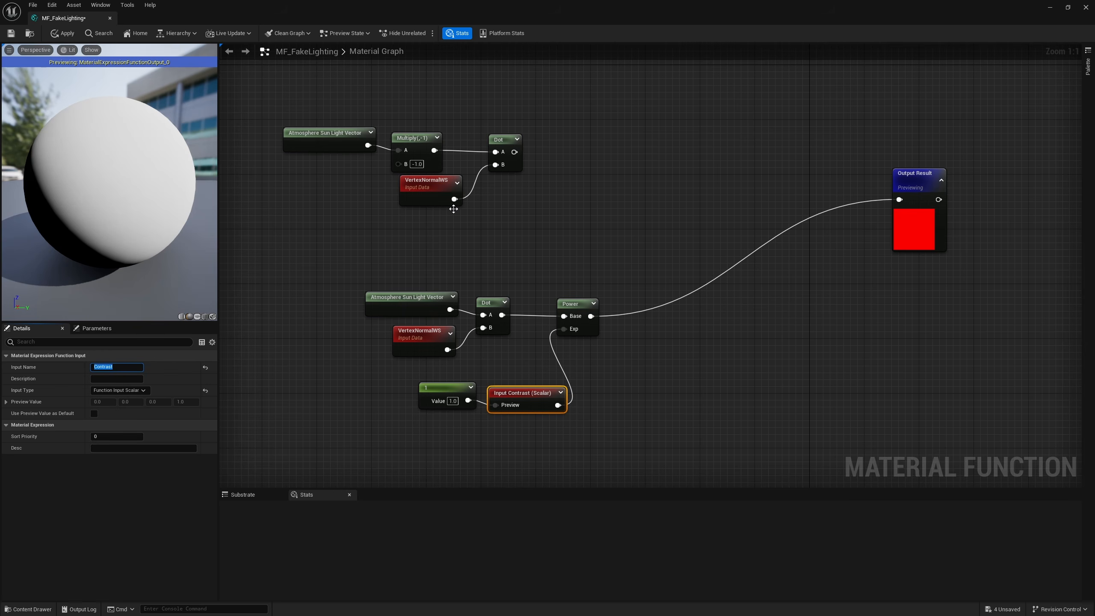
{"action": "left_click", "coordinate": [126, 366]}
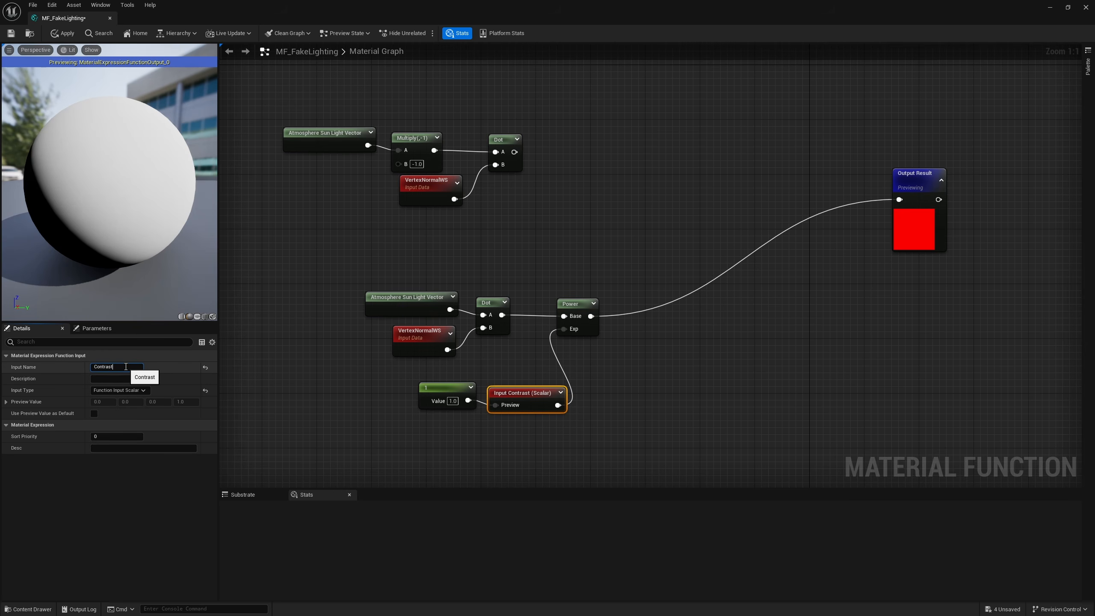
{"action": "type", "text": "Lighting"}
{"action": "key", "text": "Return"}
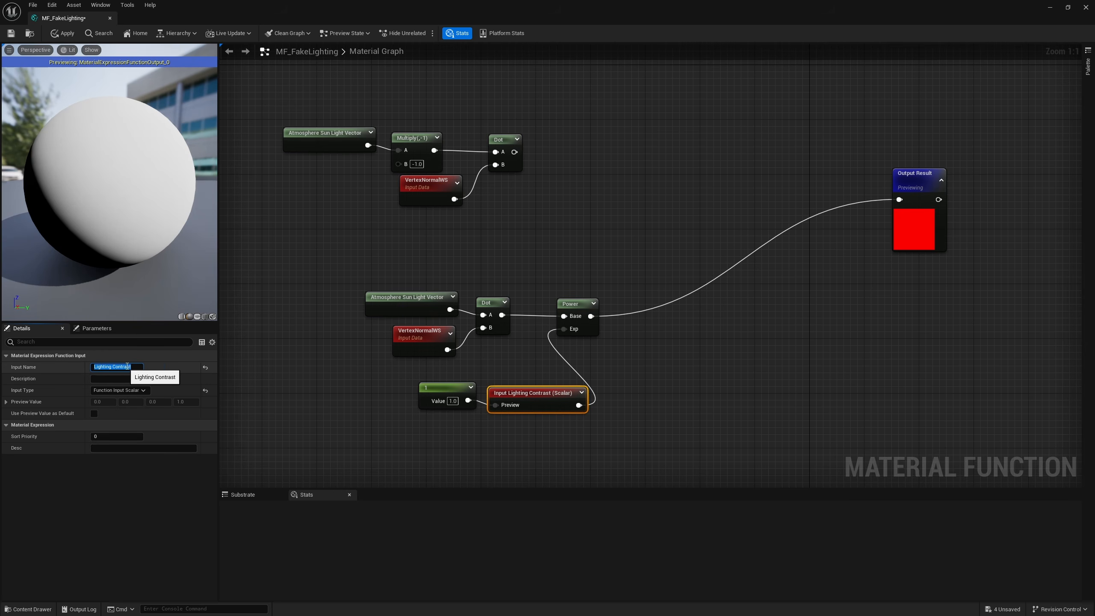
Step: Move the Lighting Contrast input and its constant closer beneath the lower group and enable Use Preview Value as Default
{"action": "left_click_drag", "start_coordinate": [548, 454], "coordinate": [468, 389]}
{"action": "left_click_drag", "start_coordinate": [536, 401], "coordinate": [496, 387]}
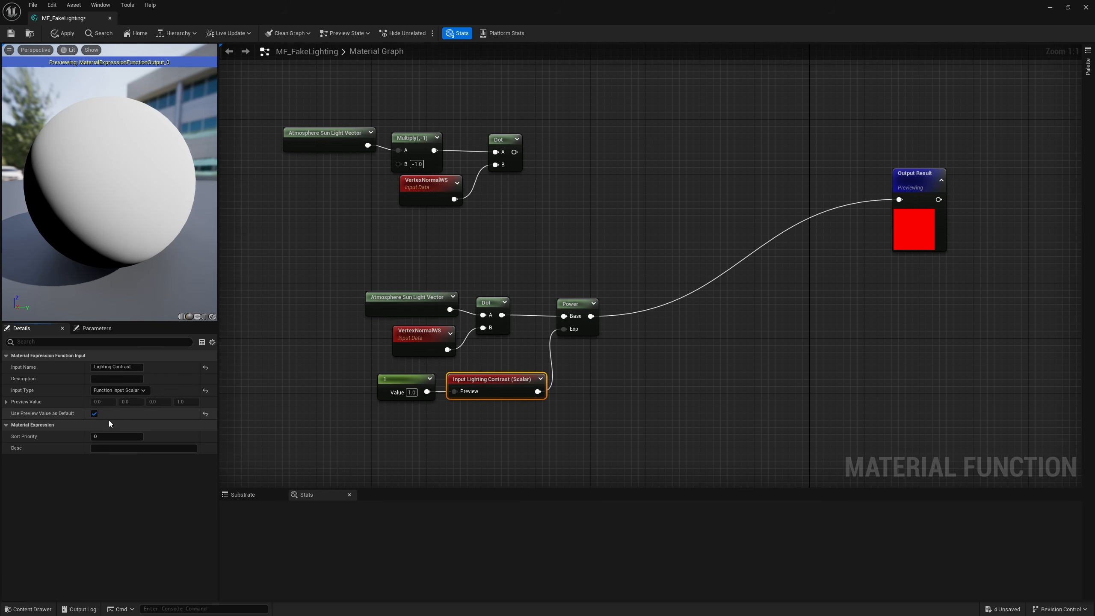
{"action": "left_click", "coordinate": [391, 386]}
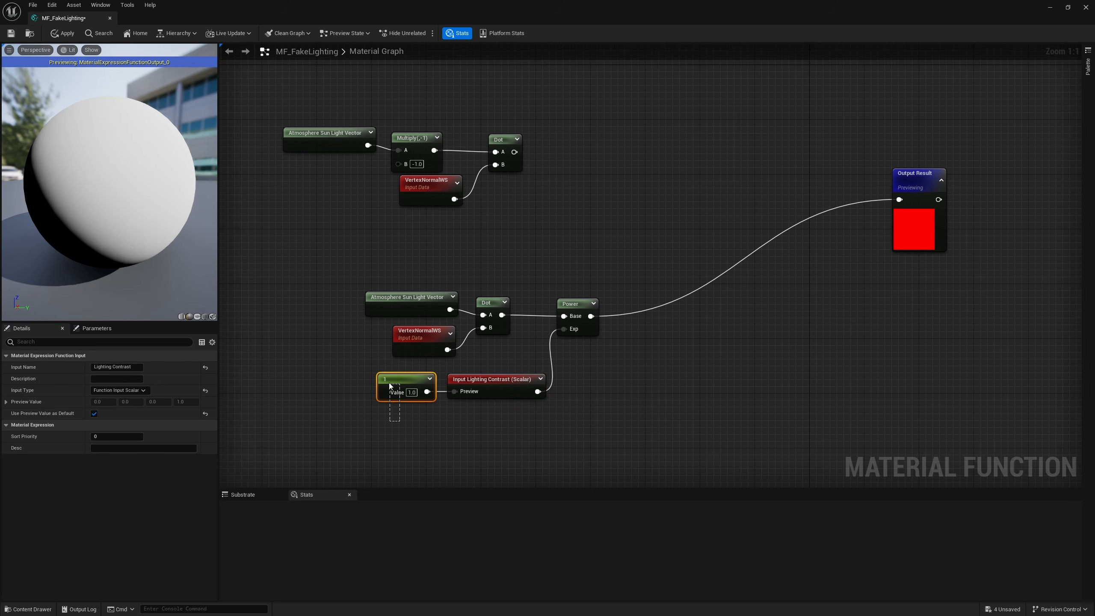
{"action": "left_click", "coordinate": [608, 363]}
{"action": "mouse_move", "coordinate": [608, 363]}
{"action": "right_mouse_down"}
{"action": "mouse_move", "coordinate": [587, 377]}
{"action": "mouse_move", "coordinate": [596, 365]}
{"action": "right_mouse_up"}
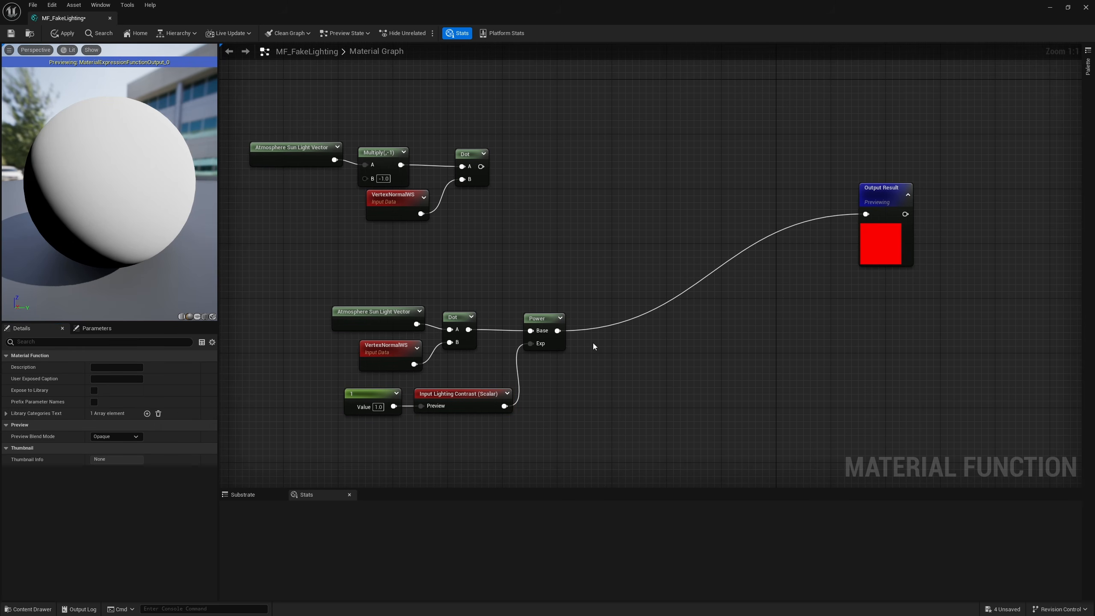
Step: Insert a Lerp node before Output Result, with the Power node driving its Alpha
{"action": "left_click", "coordinate": [557, 330], "text": "alt"}
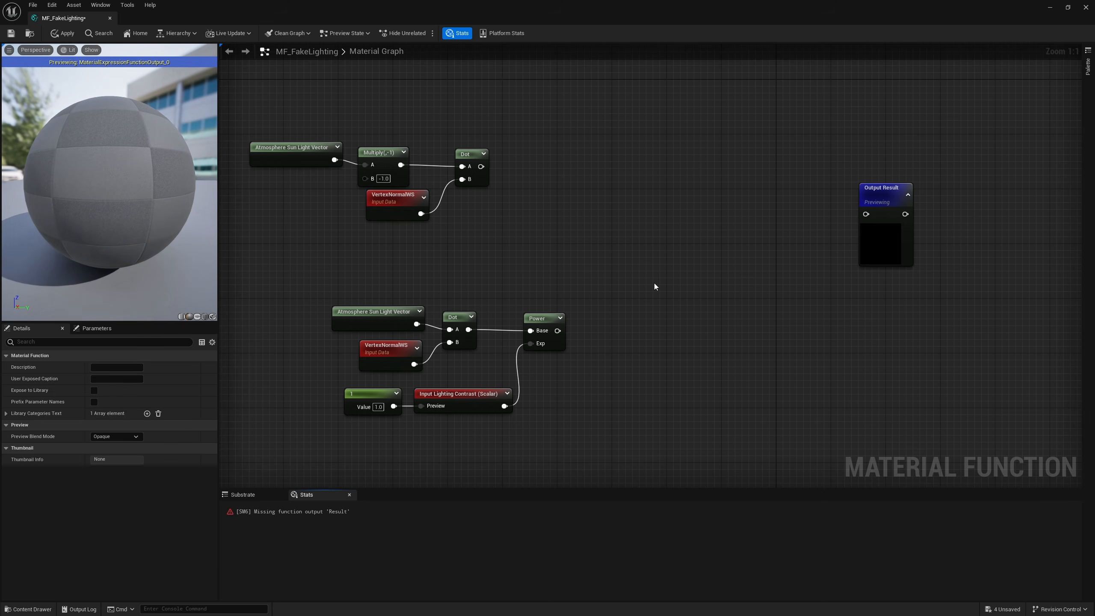
{"action": "left_click", "coordinate": [641, 286]}
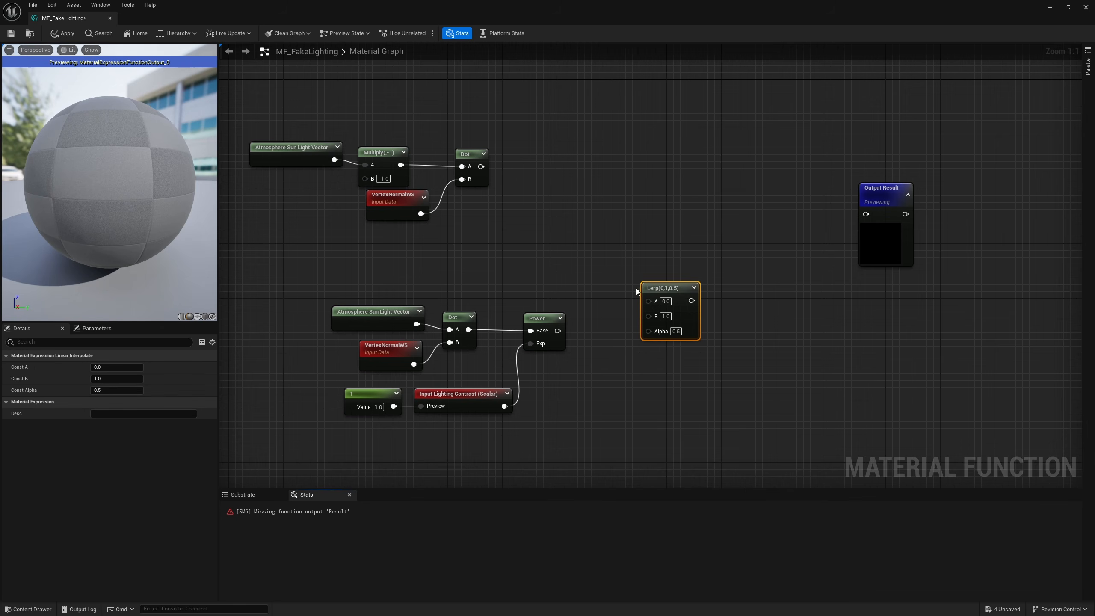
{"action": "left_click_drag", "start_coordinate": [557, 330], "coordinate": [648, 330]}
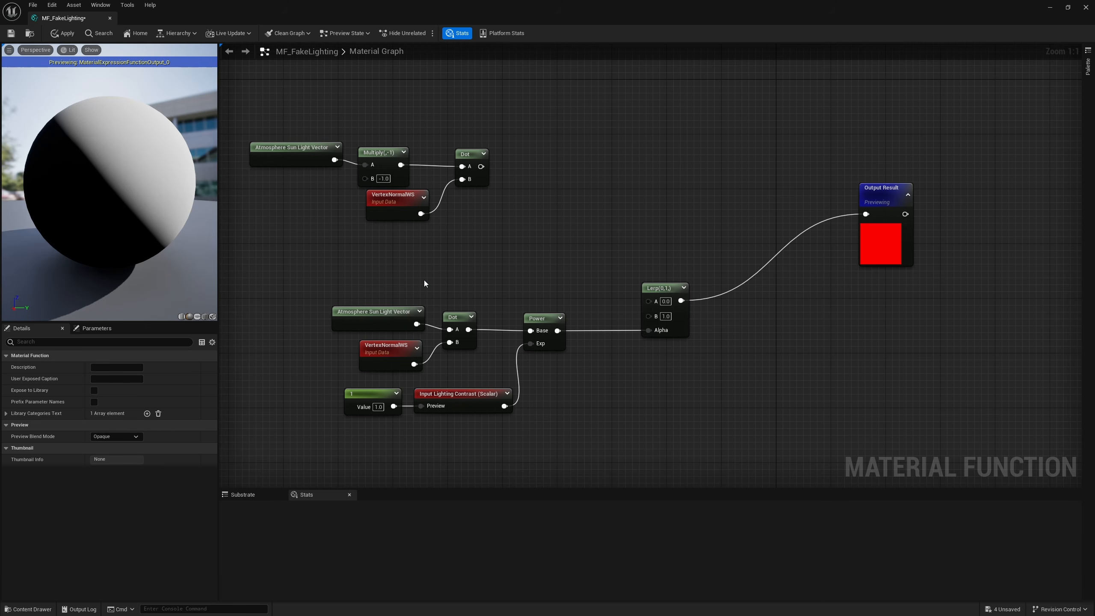
Step: Move the whole lower group, including Power and Lighting Contrast, further down to free space below the upper group
{"action": "right_click_drag", "start_coordinate": [439, 422], "coordinate": [457, 409]}
{"action": "left_click_drag", "start_coordinate": [573, 280], "coordinate": [364, 425]}
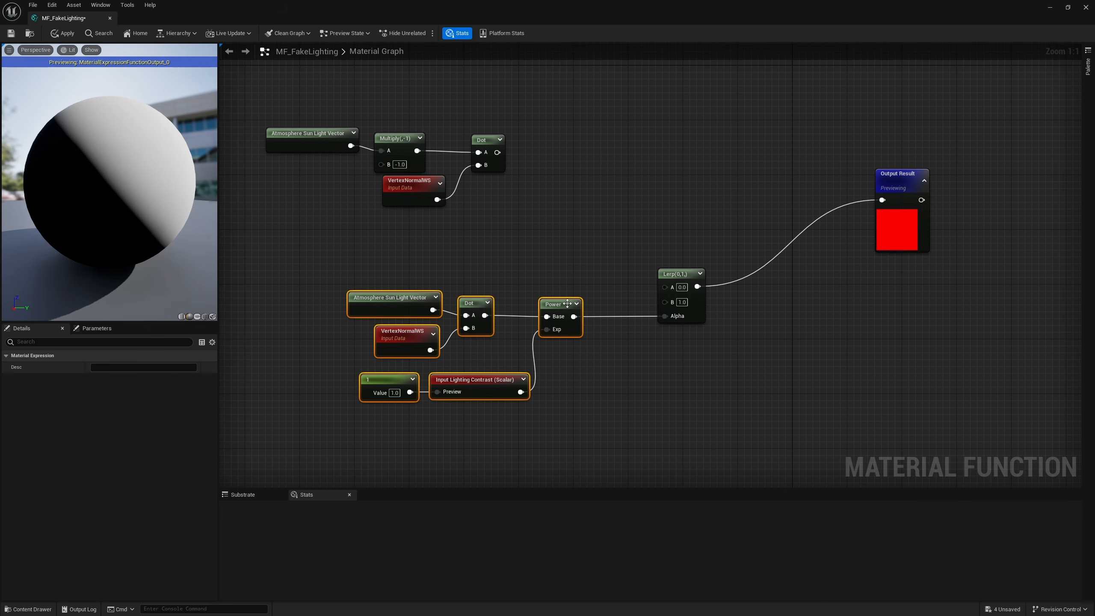
{"action": "left_click_drag", "start_coordinate": [559, 301], "coordinate": [543, 400]}
{"action": "left_click", "coordinate": [477, 246]}
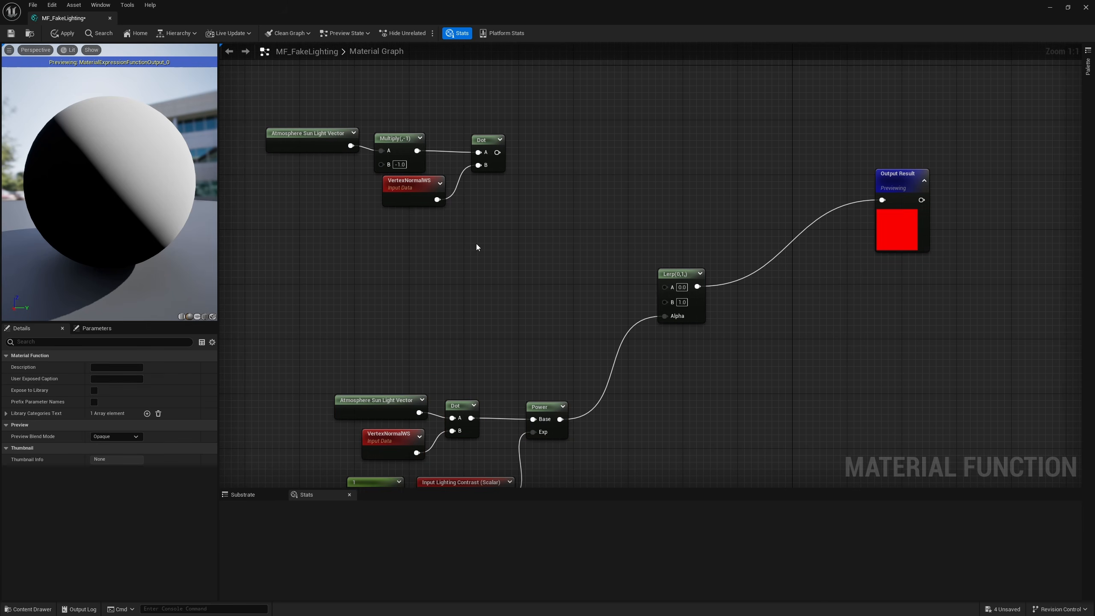
Step: Add a Constant3Vector of 0.5, 0.5, 0.5 and place it beneath the upper group's VertexNormalWS node
{"action": "left_click", "coordinate": [469, 242]}
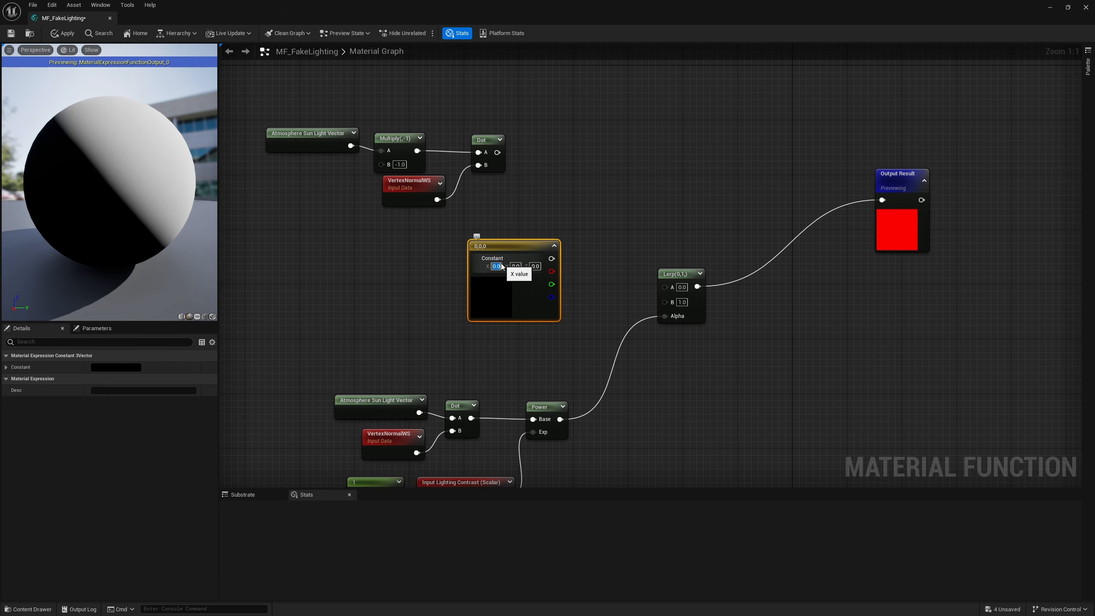
{"action": "type", "text": "0.5"}
{"action": "key", "text": "Tab"}
{"action": "type", "text": "0.5"}
{"action": "key", "text": "Tab"}
{"action": "type", "text": "0.5"}
{"action": "key", "text": "Return"}
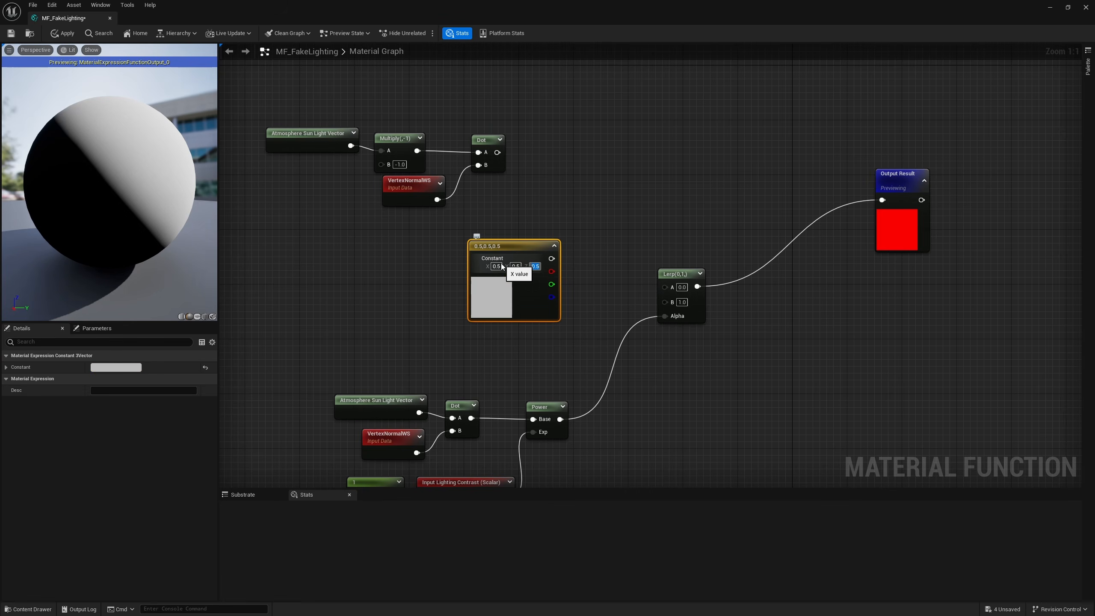
{"action": "left_click_drag", "start_coordinate": [493, 307], "coordinate": [407, 297]}
{"action": "left_click", "coordinate": [570, 289]}
Step: Feed the vector constant into a FunctionInput node named Base Color and connect that to the Lerp's A
{"action": "left_click_drag", "start_coordinate": [464, 248], "coordinate": [511, 246]}
{"action": "type", "text": "input"}
{"action": "key", "text": "Return"}
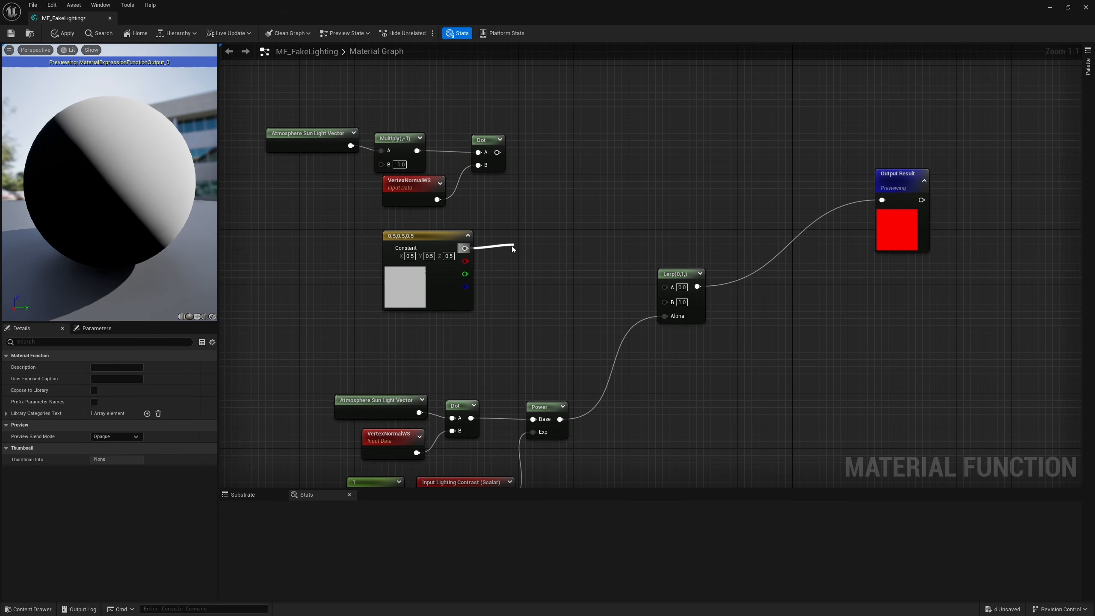
{"action": "left_click_drag", "start_coordinate": [550, 281], "coordinate": [534, 266]}
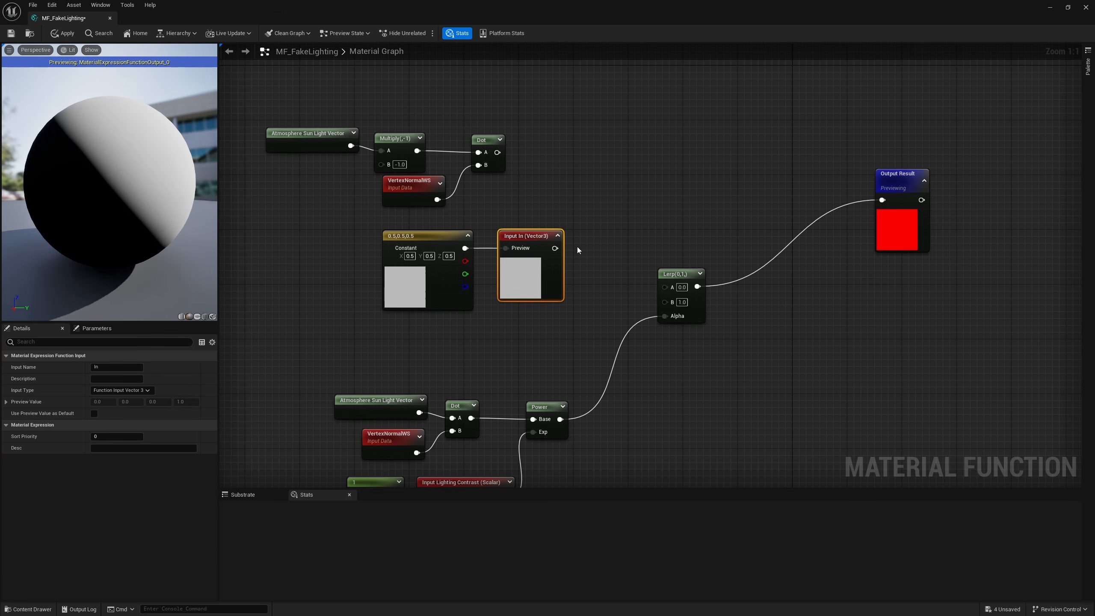
{"action": "left_click", "coordinate": [557, 236]}
{"action": "left_click", "coordinate": [100, 367]}
{"action": "type", "text": "Base Color"}
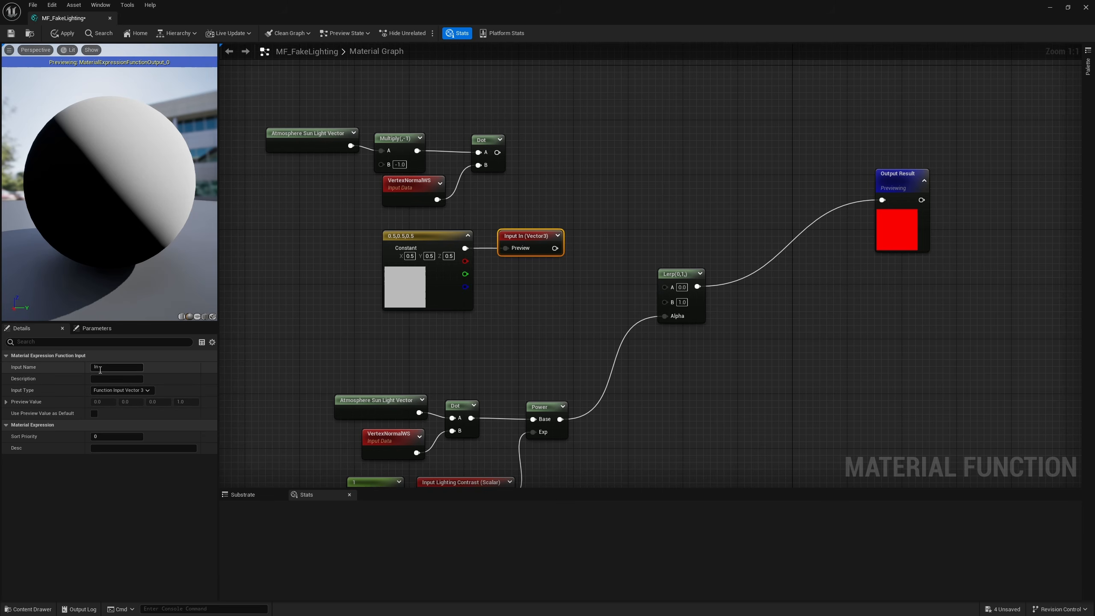
{"action": "key", "text": "Return"}
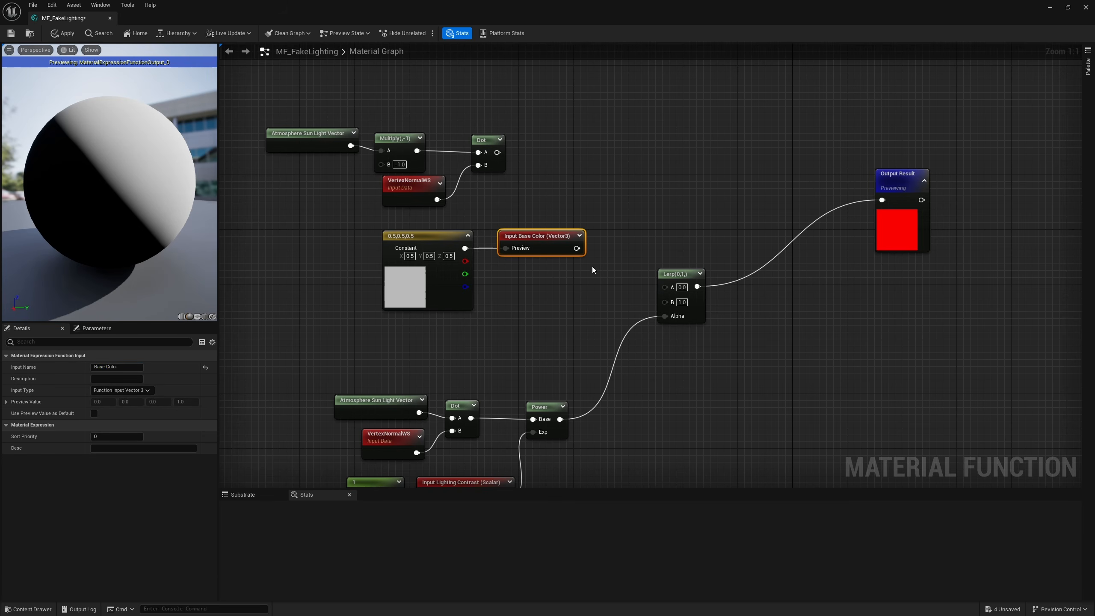
{"action": "left_click", "coordinate": [593, 268]}
{"action": "left_click_drag", "start_coordinate": [577, 248], "coordinate": [666, 287]}
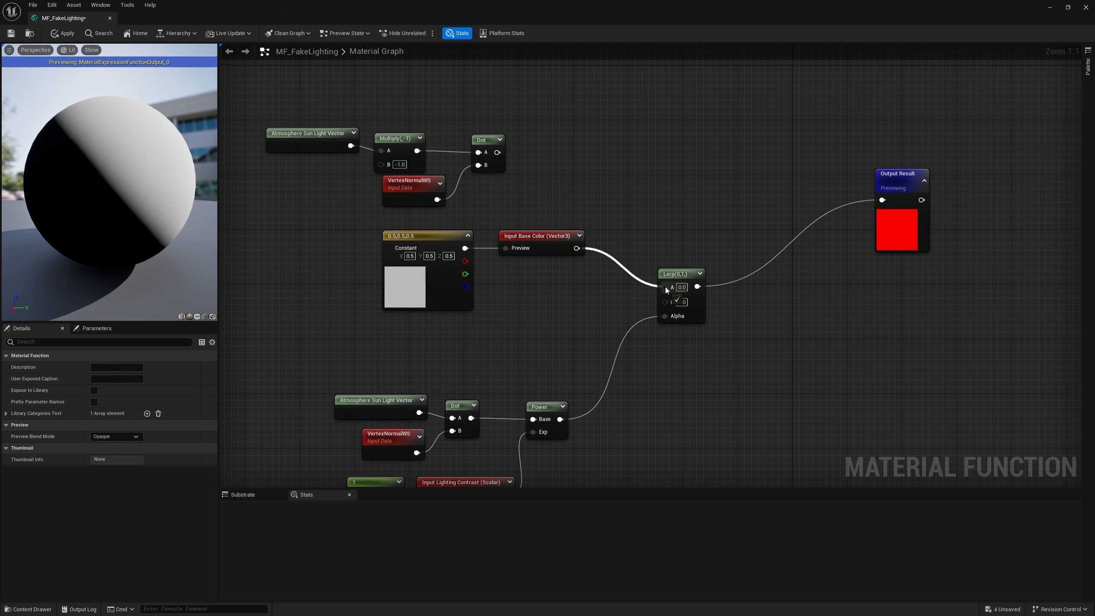
Step: Create an Add node with Base Color connected to its A input
{"action": "right_click_drag", "start_coordinate": [587, 405], "coordinate": [610, 327]}
{"action": "left_click_drag", "start_coordinate": [319, 303], "coordinate": [565, 440]}
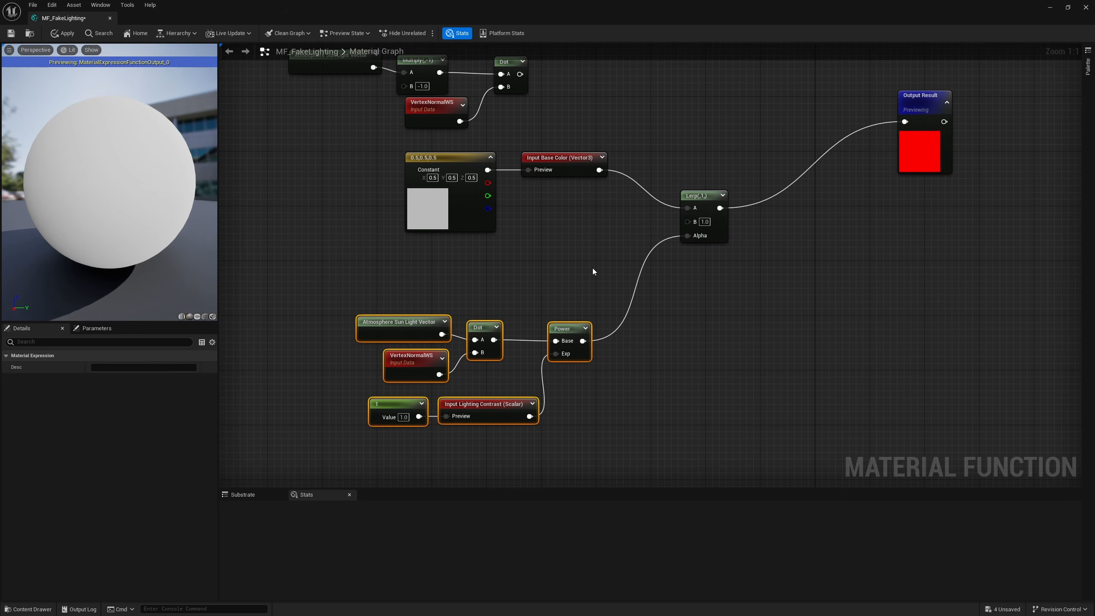
{"action": "right_click_drag", "start_coordinate": [588, 233], "coordinate": [587, 330]}
{"action": "left_click", "coordinate": [586, 330]}
{"action": "left_click_drag", "start_coordinate": [599, 267], "coordinate": [623, 308]}
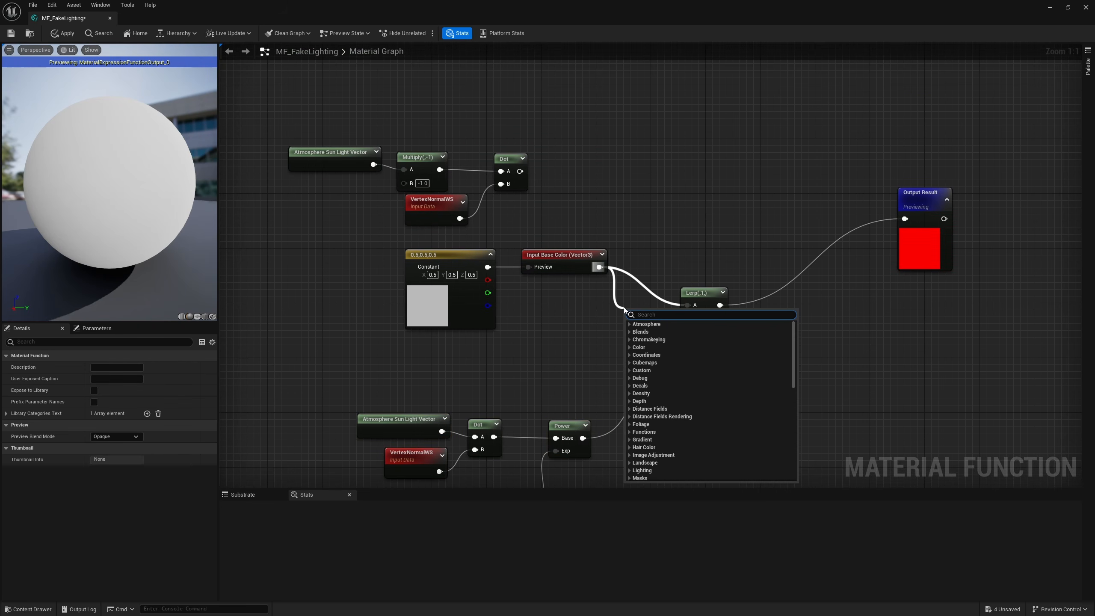
{"action": "type", "text": "add"}
{"action": "key", "text": "Return"}
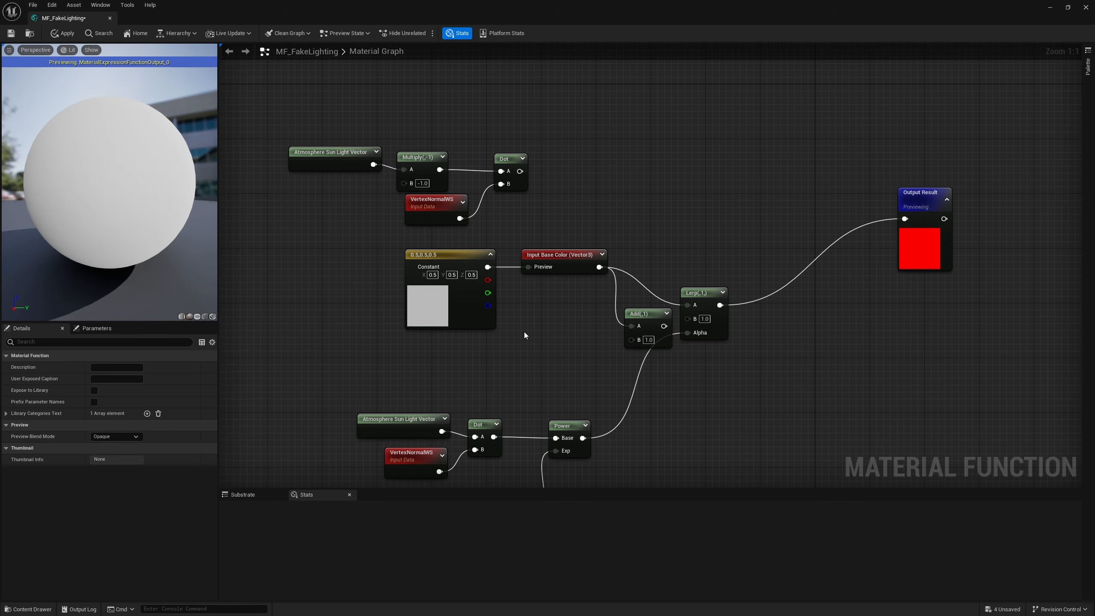
Step: Duplicate the Base Color input and its constant as Light Color, and route it through the Add node's B into the Lerp's B
{"action": "left_click", "coordinate": [556, 258]}
{"action": "left_click", "coordinate": [484, 280], "text": "ctrl"}
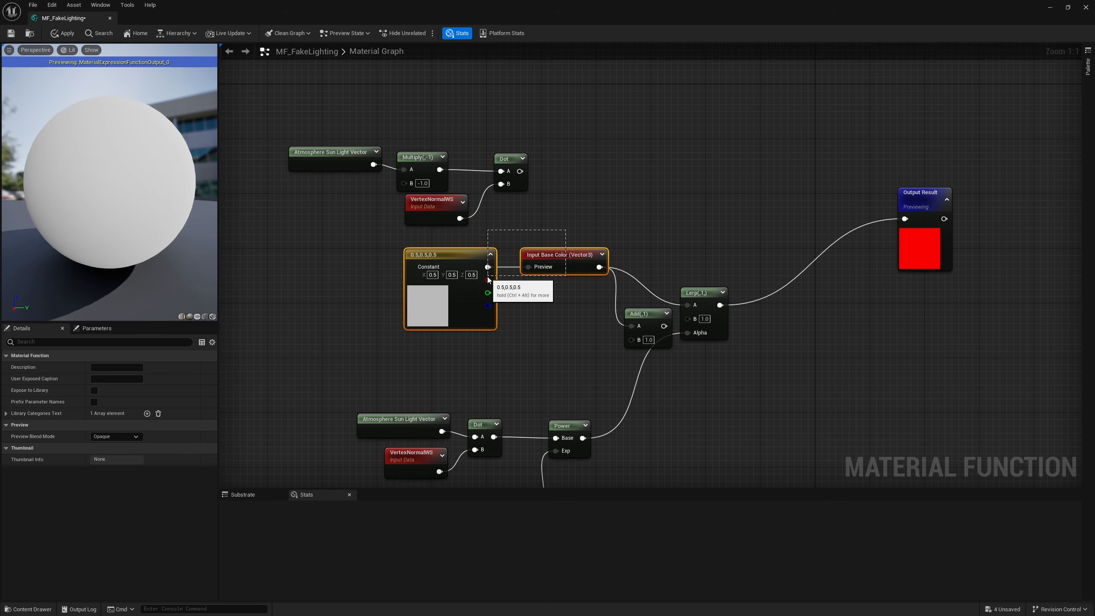
{"action": "key", "text": "ctrl+d"}
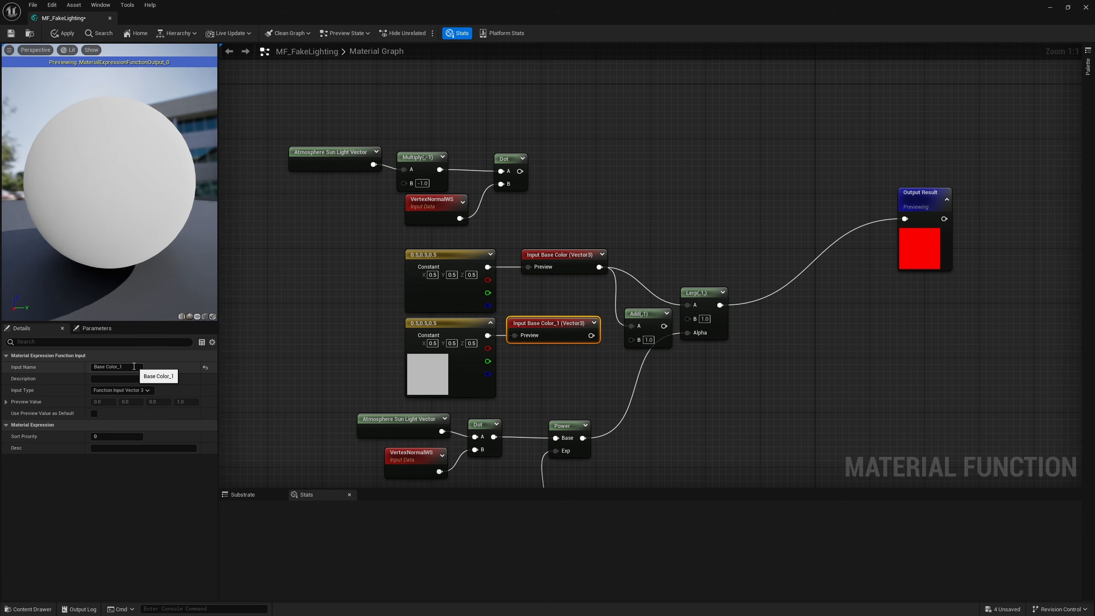
{"action": "double_click", "coordinate": [133, 366]}
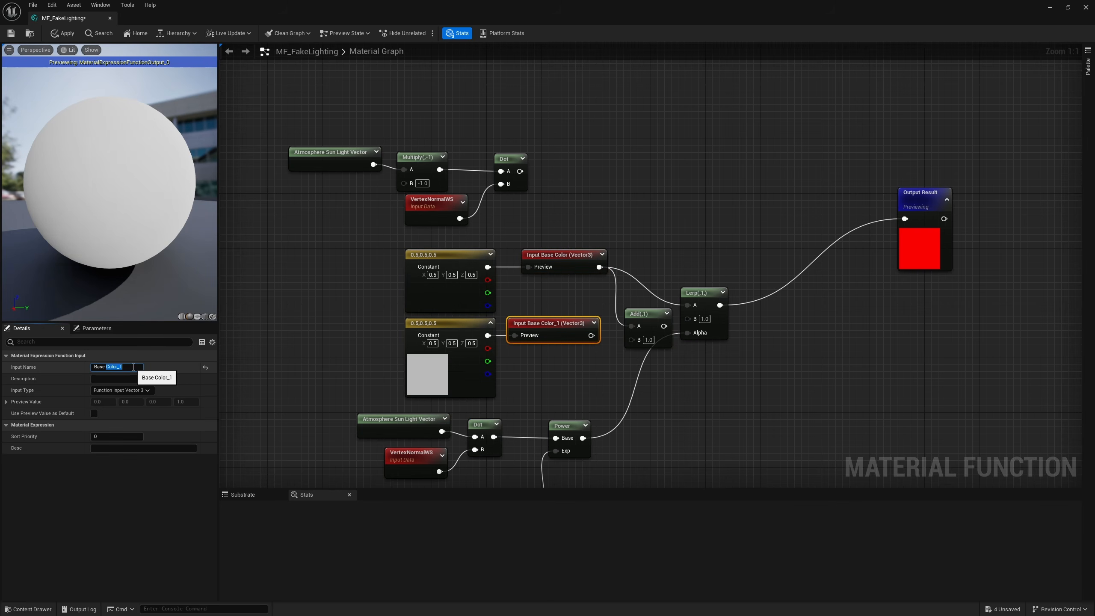
{"action": "type", "text": "Light Color"}
{"action": "key", "text": "Return"}
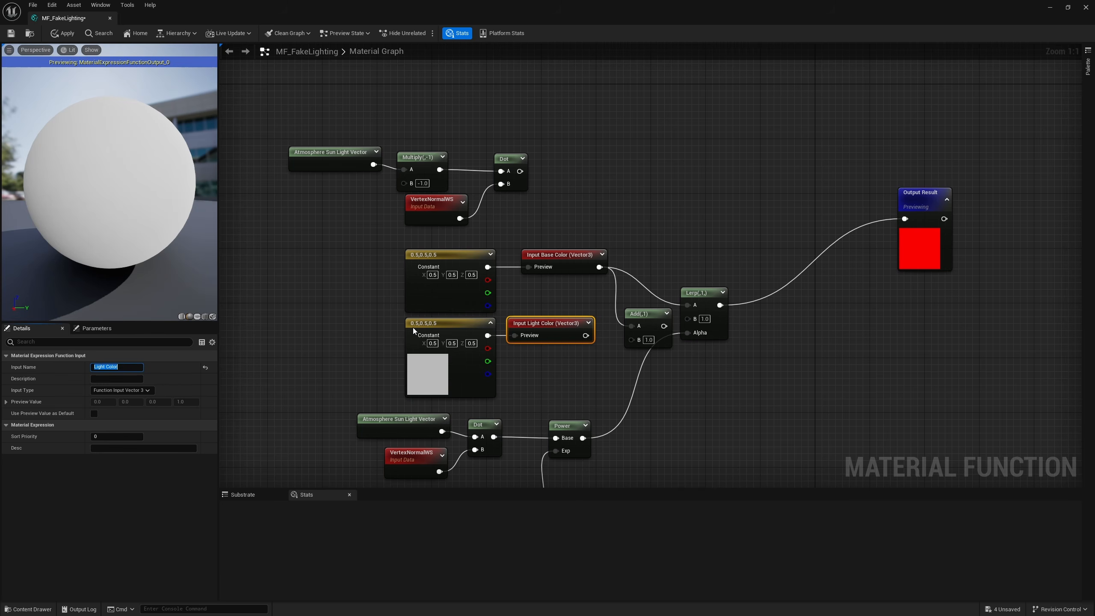
{"action": "left_click_drag", "start_coordinate": [586, 336], "coordinate": [696, 322]}
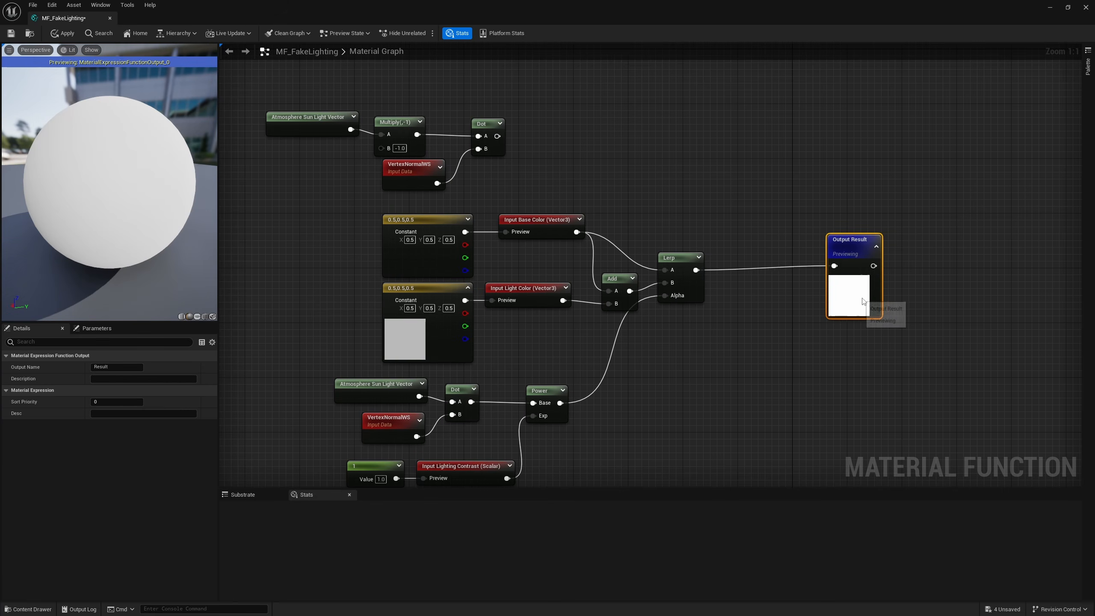
Step: Rename the function's output node, spaced away from the Lerp, as Base Color and save the material function
{"action": "left_click_drag", "start_coordinate": [863, 301], "coordinate": [877, 302]}
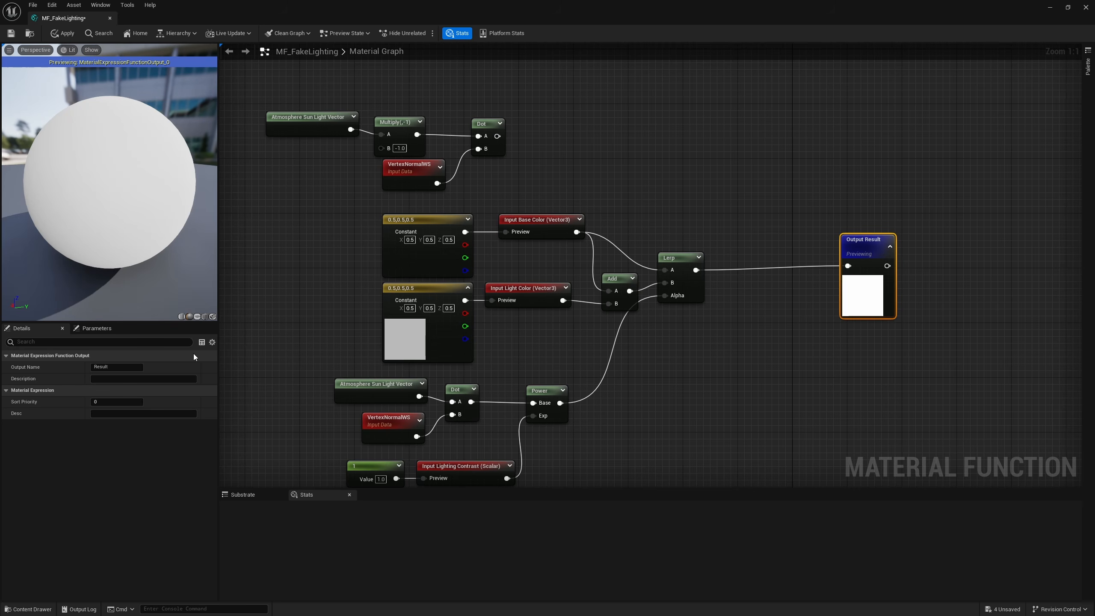
{"action": "left_click", "coordinate": [113, 366]}
{"action": "type", "text": "Base Color"}
{"action": "key", "text": "Return"}
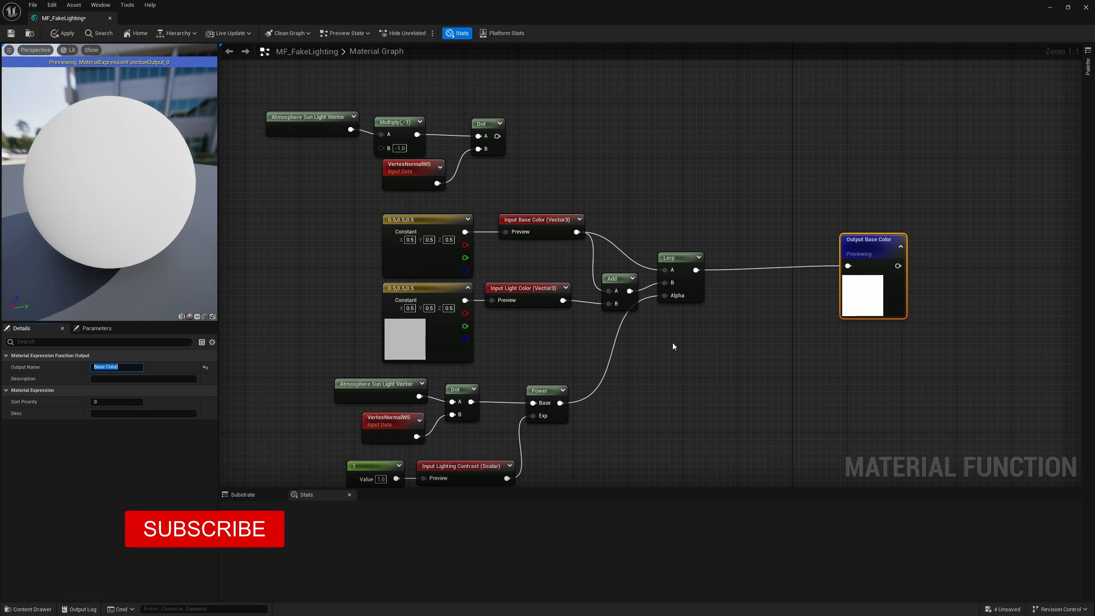
{"action": "left_click_drag", "start_coordinate": [887, 290], "coordinate": [963, 290]}
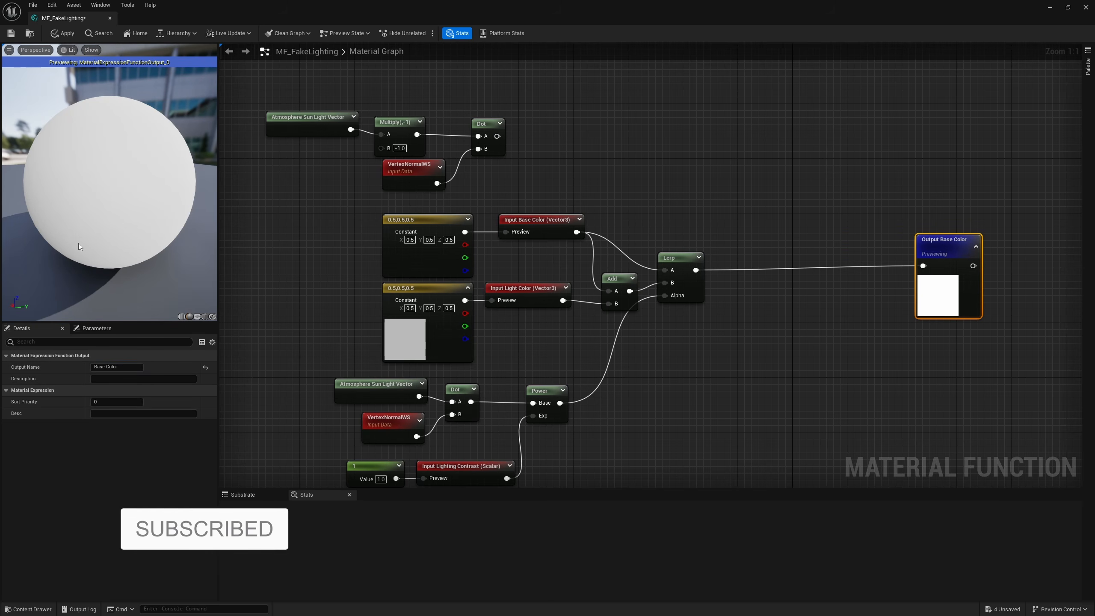
{"action": "mouse_move", "coordinate": [91, 252]}
{"action": "left_mouse_down"}
{"action": "mouse_move", "coordinate": [108, 234]}
{"action": "mouse_move", "coordinate": [91, 252]}
{"action": "left_mouse_up"}
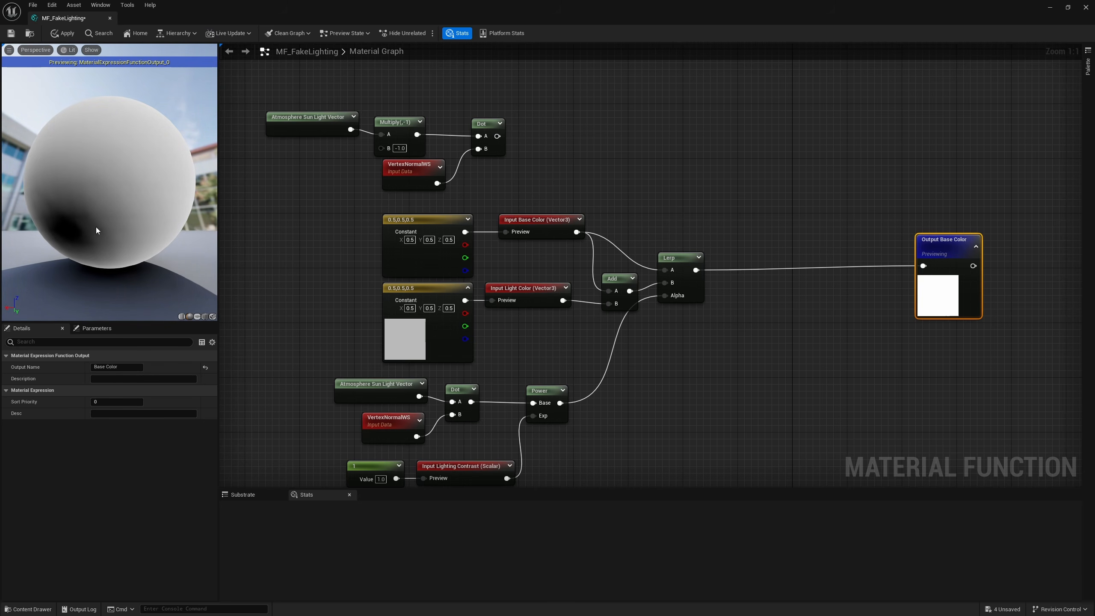
{"action": "mouse_move", "coordinate": [32, 197]}
{"action": "left_mouse_down"}
{"action": "mouse_move", "coordinate": [78, 190]}
{"action": "mouse_move", "coordinate": [160, 228]}
{"action": "left_mouse_up"}
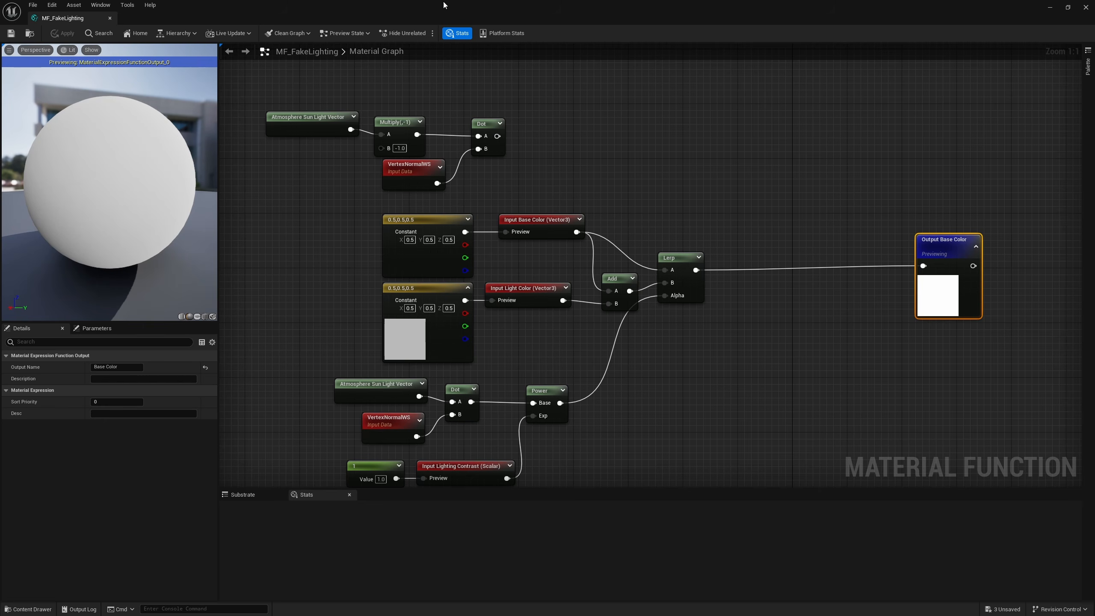
Step: Create a new material named M_FakeLit in the Material folder
{"action": "left_click_drag", "start_coordinate": [444, 19], "coordinate": [472, 615]}
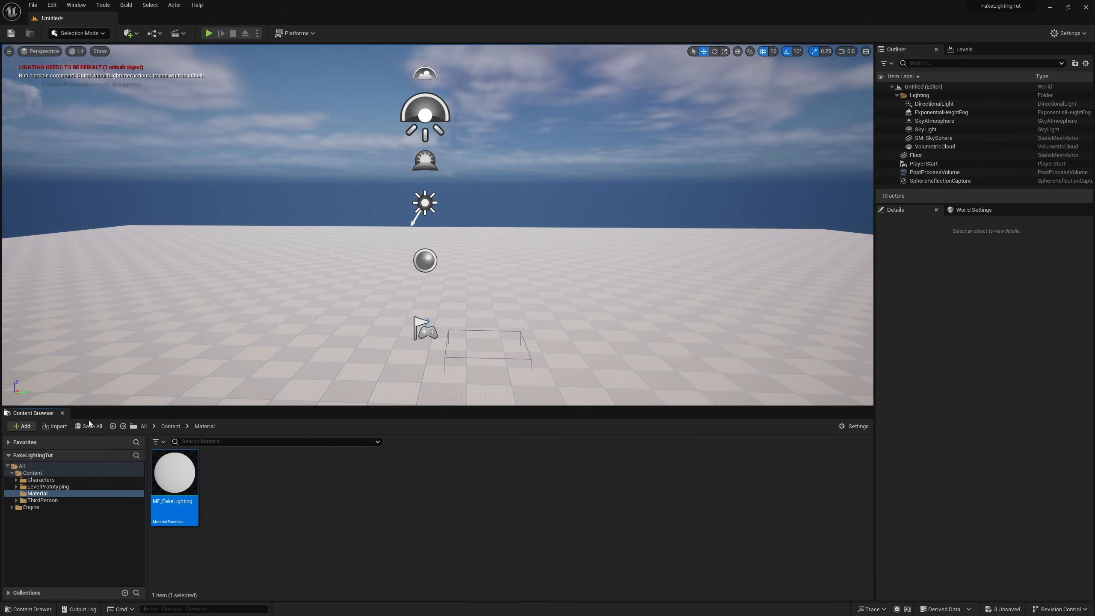
{"action": "right_click", "coordinate": [230, 494]}
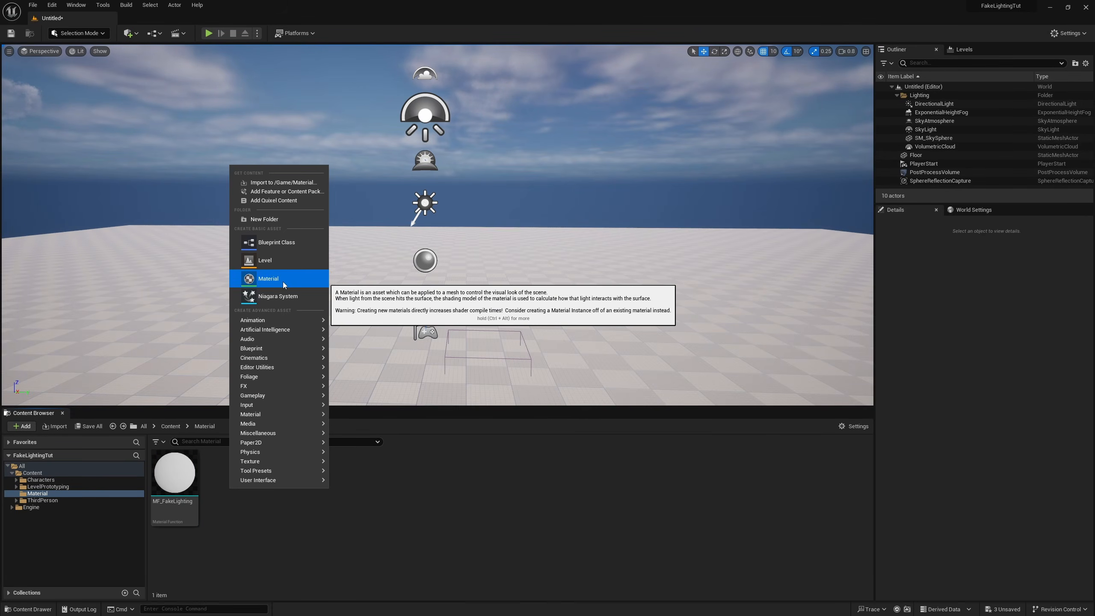
{"action": "left_click", "coordinate": [268, 278]}
{"action": "type", "text": "M_FakeLit"}
{"action": "key", "text": "Return"}
Step: Place the MF_FakeLighting function in M_FakeLit's graph and connect its output to the material's Base Color
{"action": "left_click", "coordinate": [239, 499]}
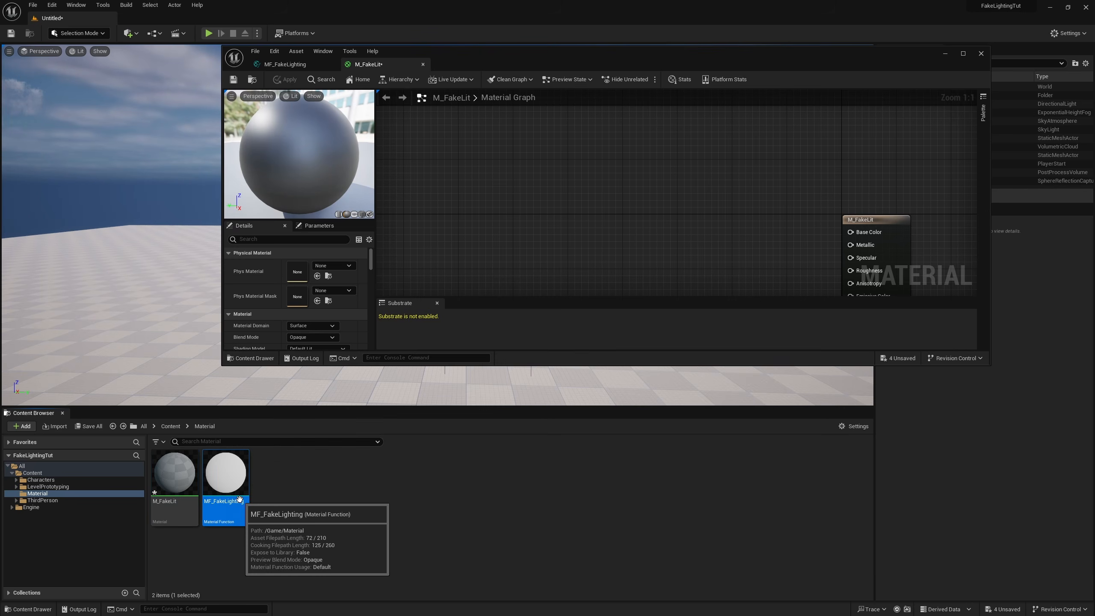
{"action": "left_click_drag", "start_coordinate": [239, 499], "coordinate": [797, 205]}
{"action": "double_click", "coordinate": [560, 56]}
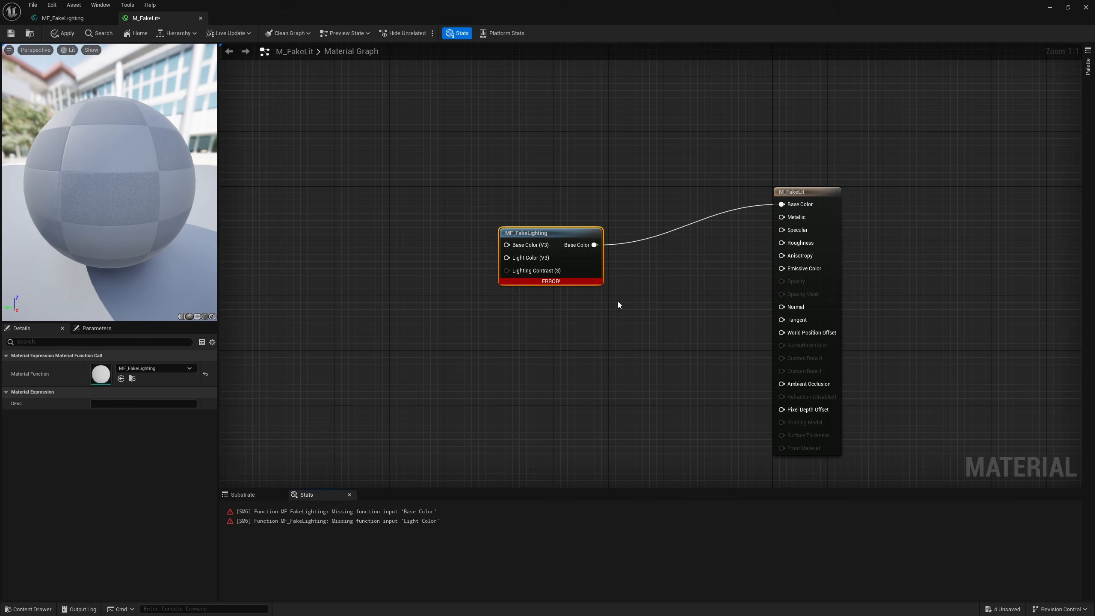
Step: Add a scalar parameter named Lighting Contrast with a default of 1.0 and connect it to the function's Lighting Contrast input
{"action": "left_click", "coordinate": [539, 330]}
{"action": "right_click_drag", "start_coordinate": [540, 330], "coordinate": [621, 360]}
{"action": "key", "text": "s"}
{"action": "left_click", "coordinate": [470, 302]}
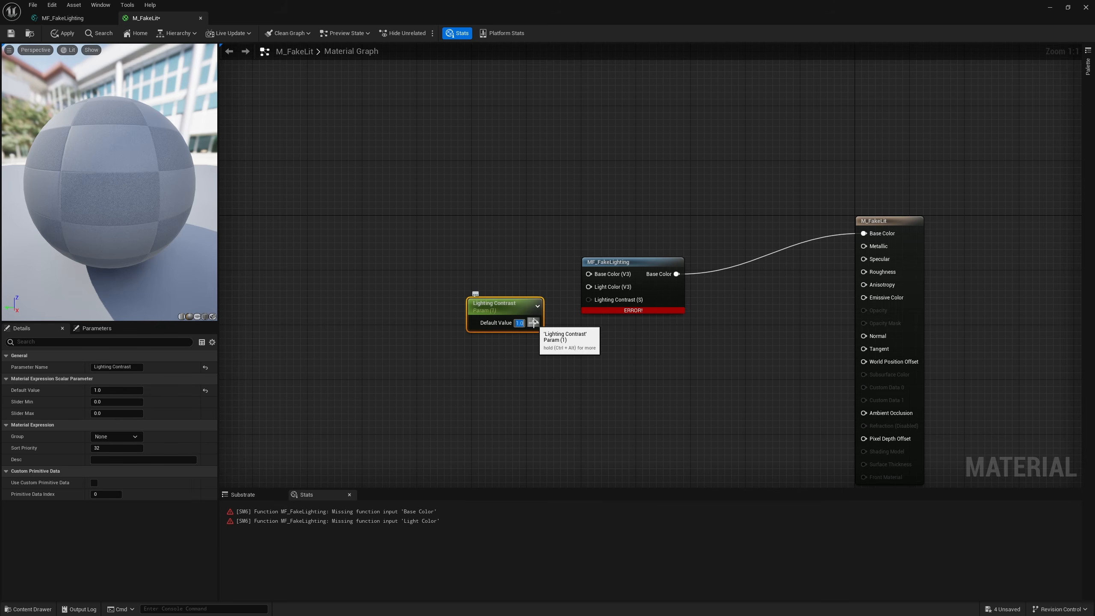
{"action": "left_click_drag", "start_coordinate": [535, 322], "coordinate": [589, 299]}
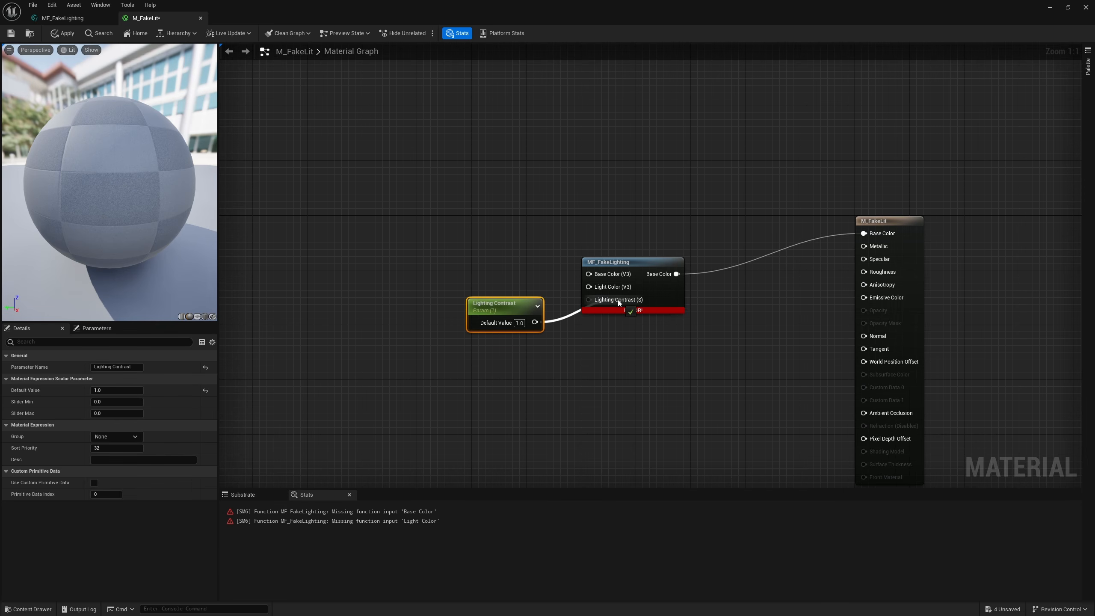
{"action": "left_click_drag", "start_coordinate": [498, 303], "coordinate": [497, 345]}
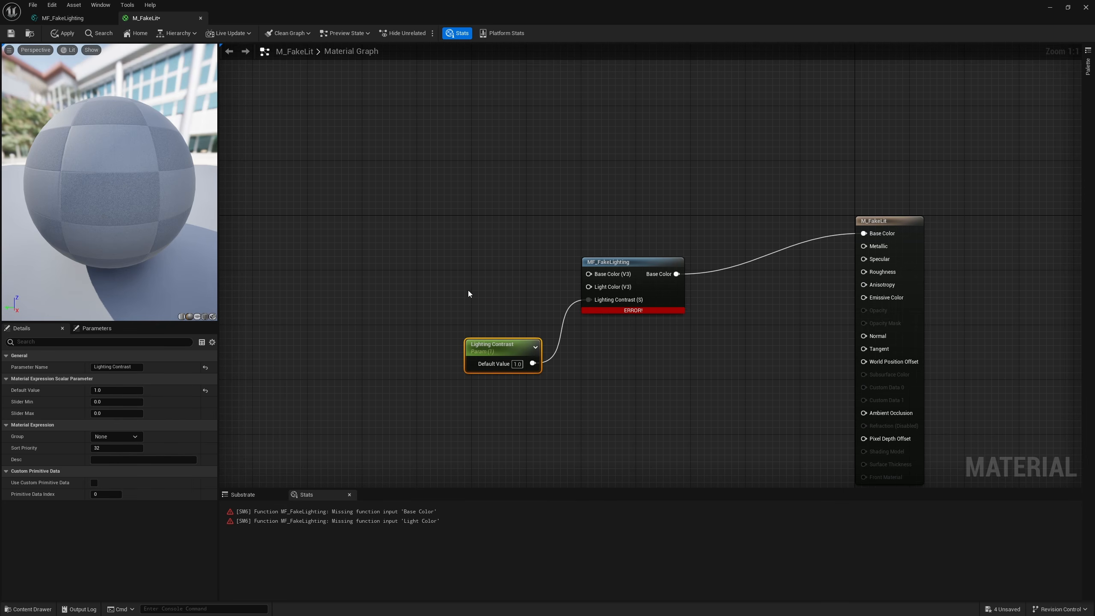
Step: Connect a black vector parameter named Light Color to the function's Light Color input, and rename the scalar parameter as Light Contrast
{"action": "left_click", "coordinate": [464, 288]}
{"action": "type", "text": "3"}
{"action": "left_click", "coordinate": [440, 264]}
{"action": "key", "text": "3"}
{"action": "left_click", "coordinate": [438, 255]}
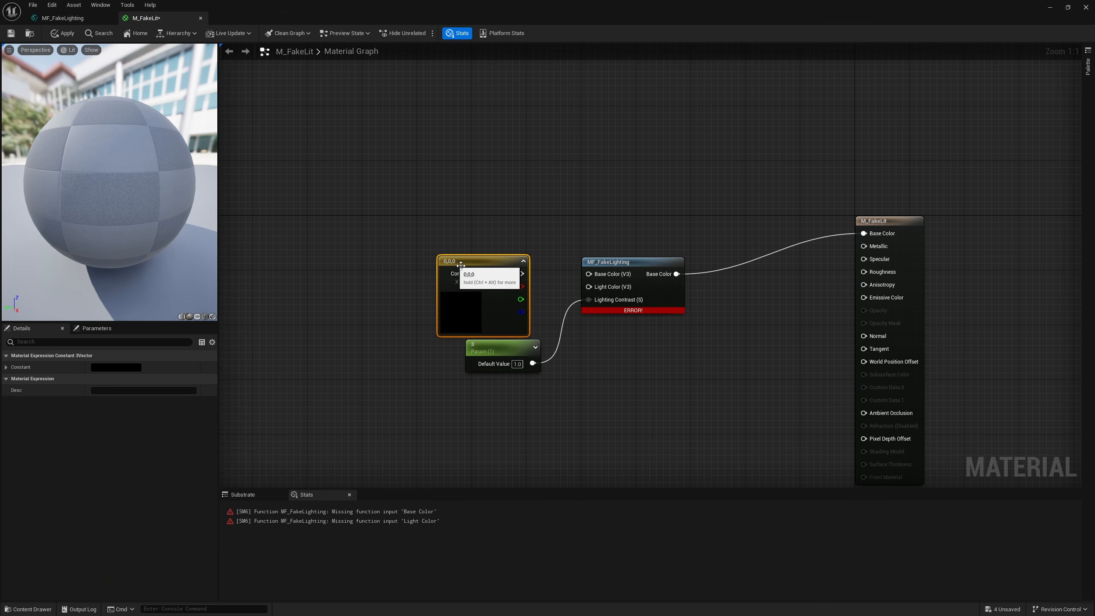
{"action": "right_click", "coordinate": [480, 262]}
{"action": "left_click", "coordinate": [530, 280]}
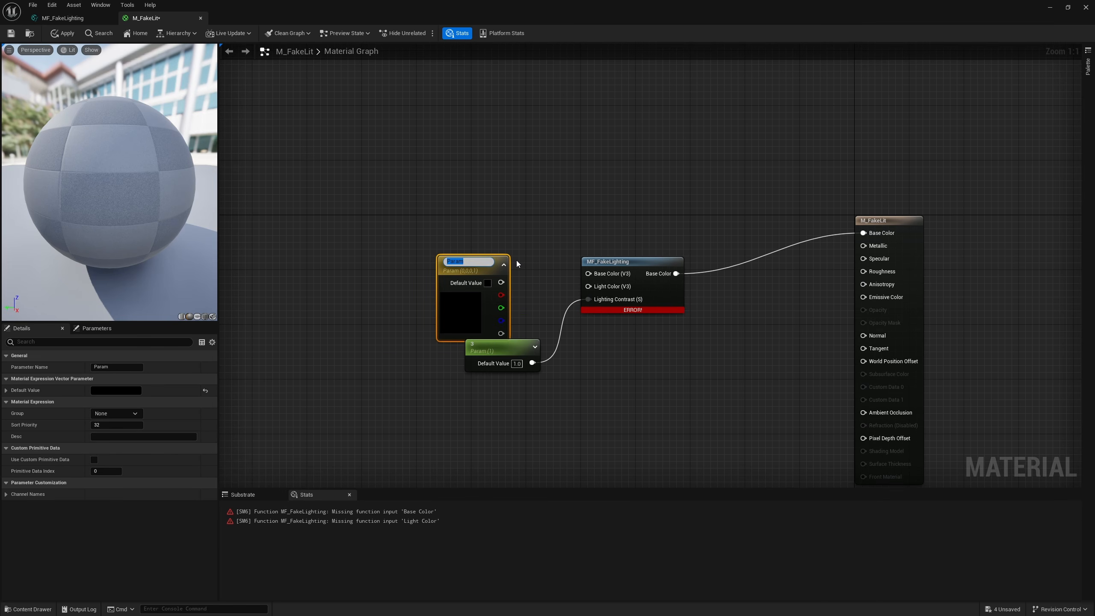
{"action": "type", "text": "Light Contrast"}
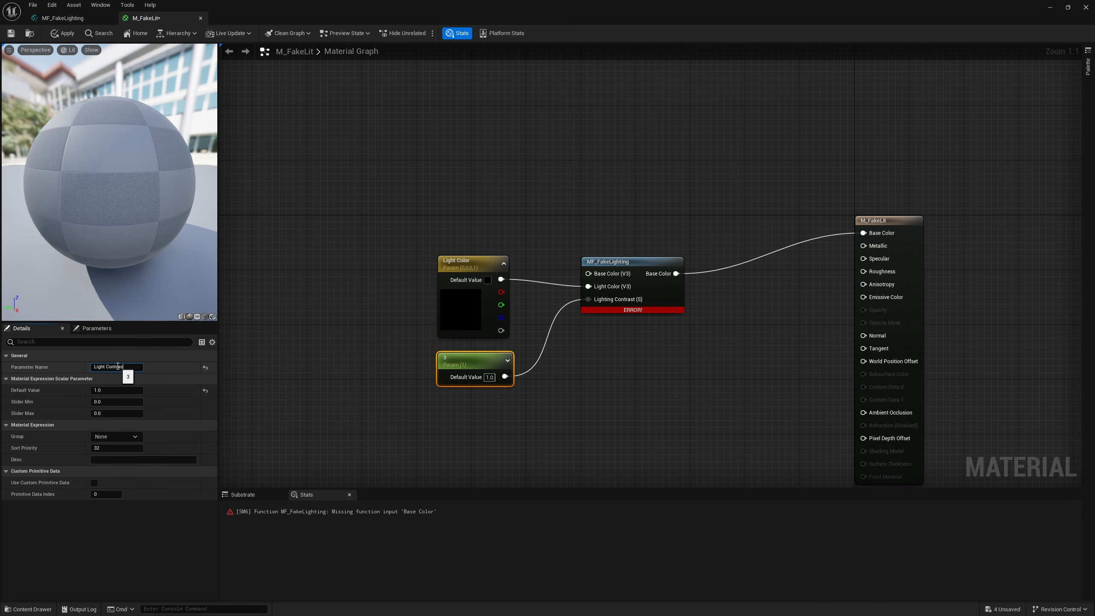
{"action": "left_click", "coordinate": [474, 208]}
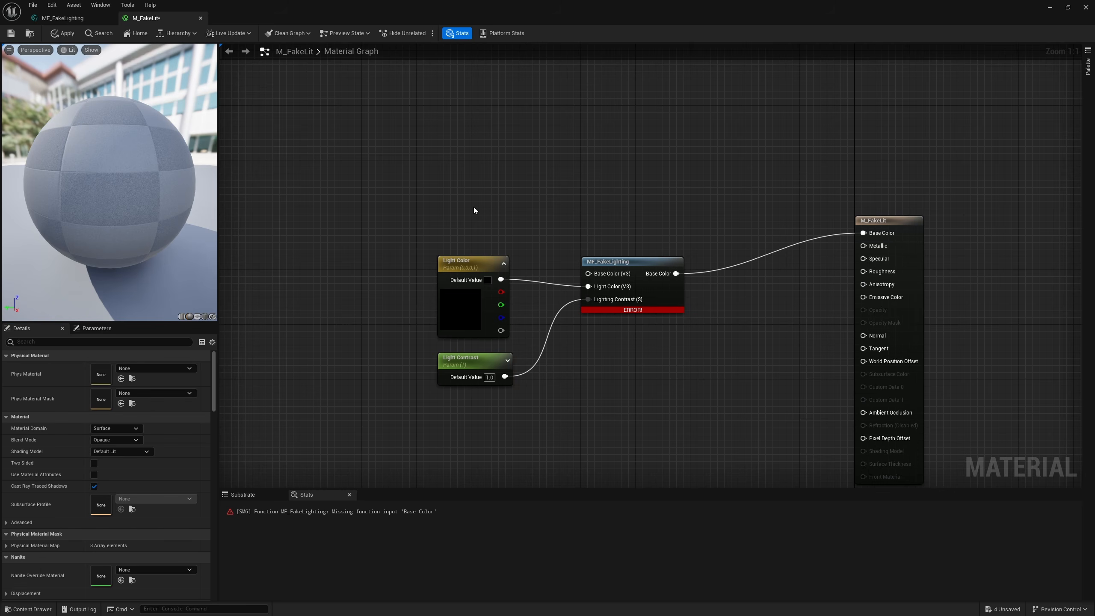
Step: Duplicate Light Color as a Base Color parameter feeding the function's Base Color input, and set its default to bright blue
{"action": "left_click", "coordinate": [477, 261]}
{"action": "right_click_drag", "start_coordinate": [484, 239], "coordinate": [481, 276]}
{"action": "key", "text": "ctrl+d"}
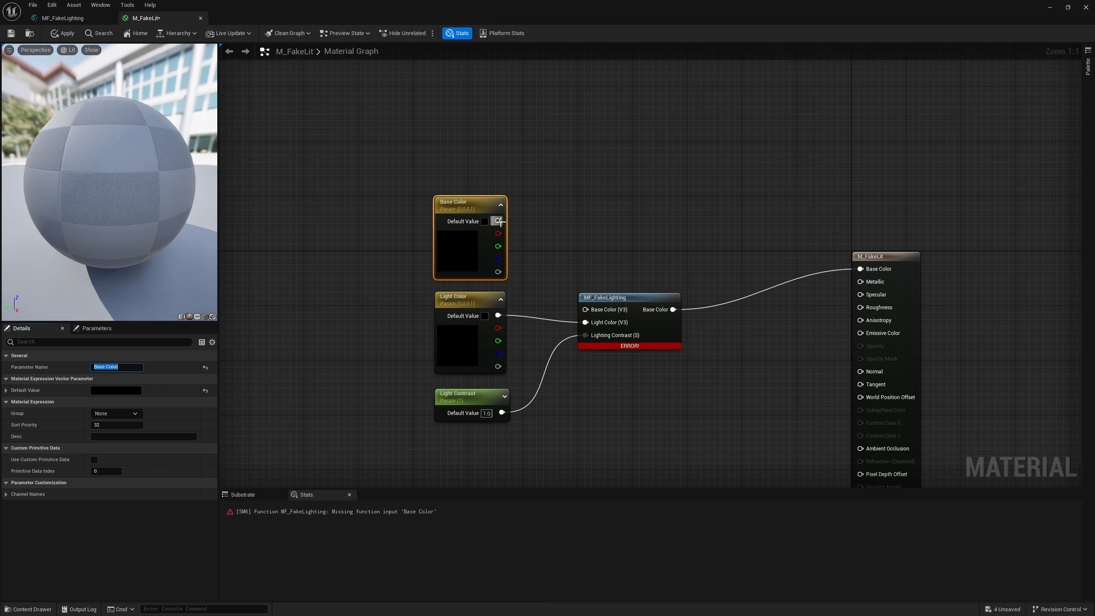
{"action": "left_click_drag", "start_coordinate": [498, 221], "coordinate": [606, 310]}
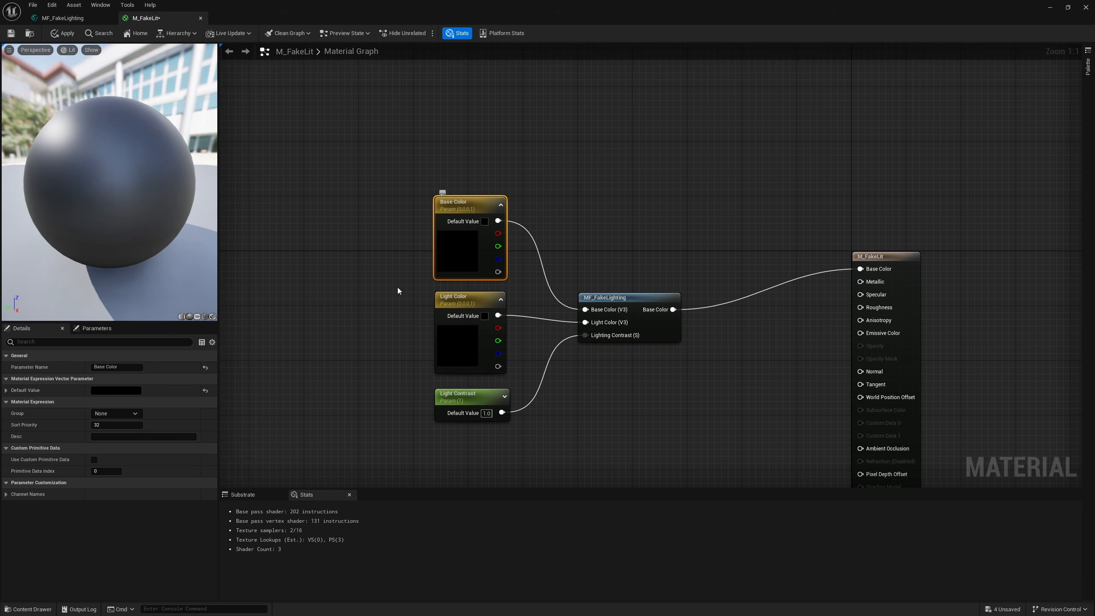
{"action": "left_click", "coordinate": [114, 391]}
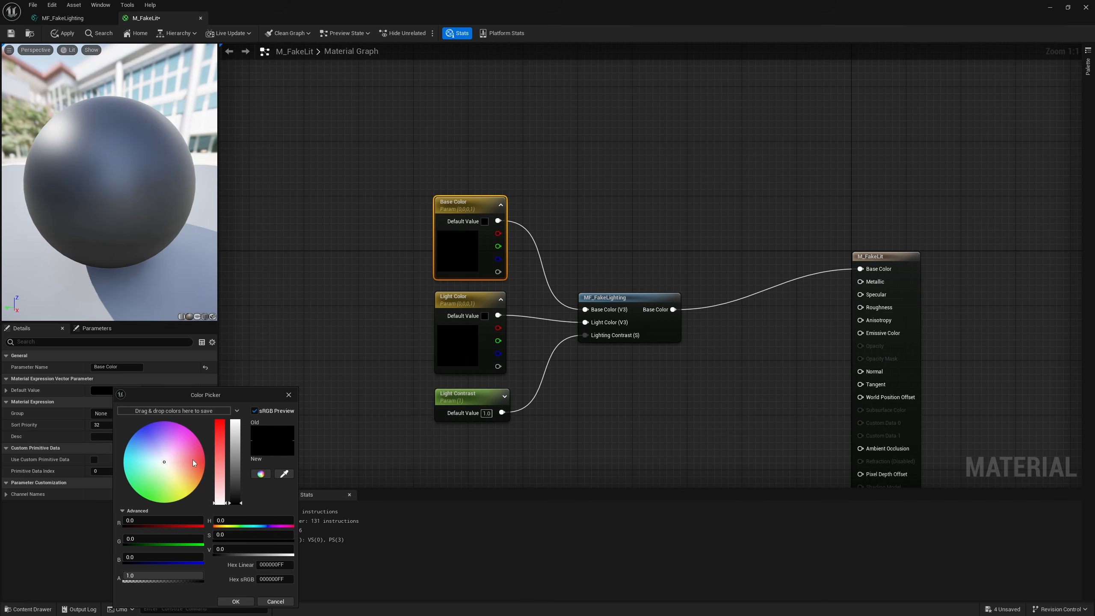
{"action": "left_click_drag", "start_coordinate": [153, 434], "coordinate": [148, 424]}
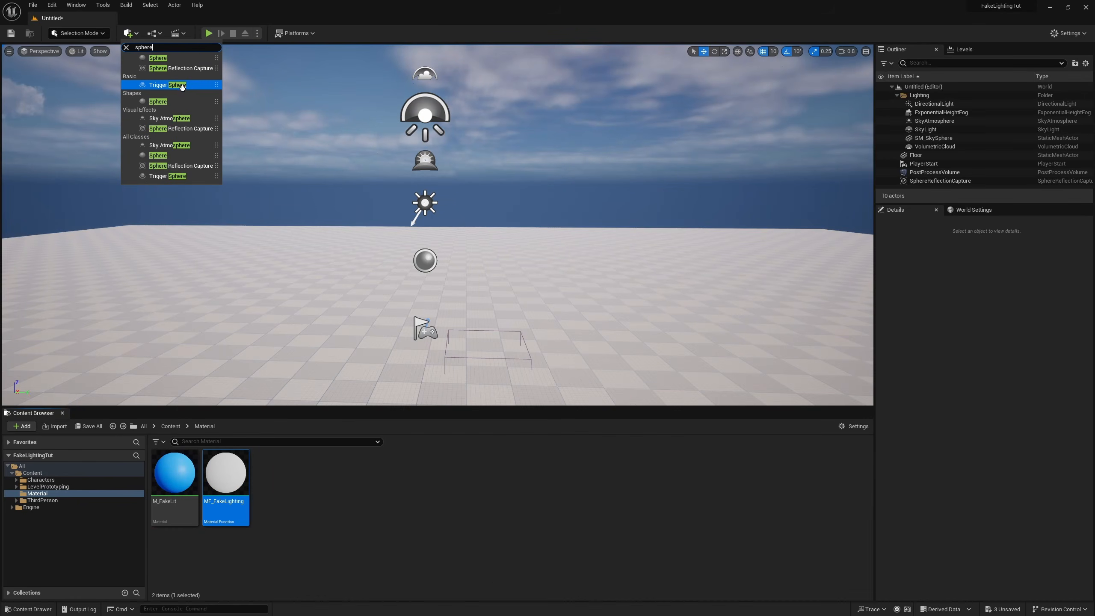
Step: Add a sphere to the level, positioned at 330 on Y, with its mobility set to Movable
{"action": "left_click", "coordinate": [171, 62]}
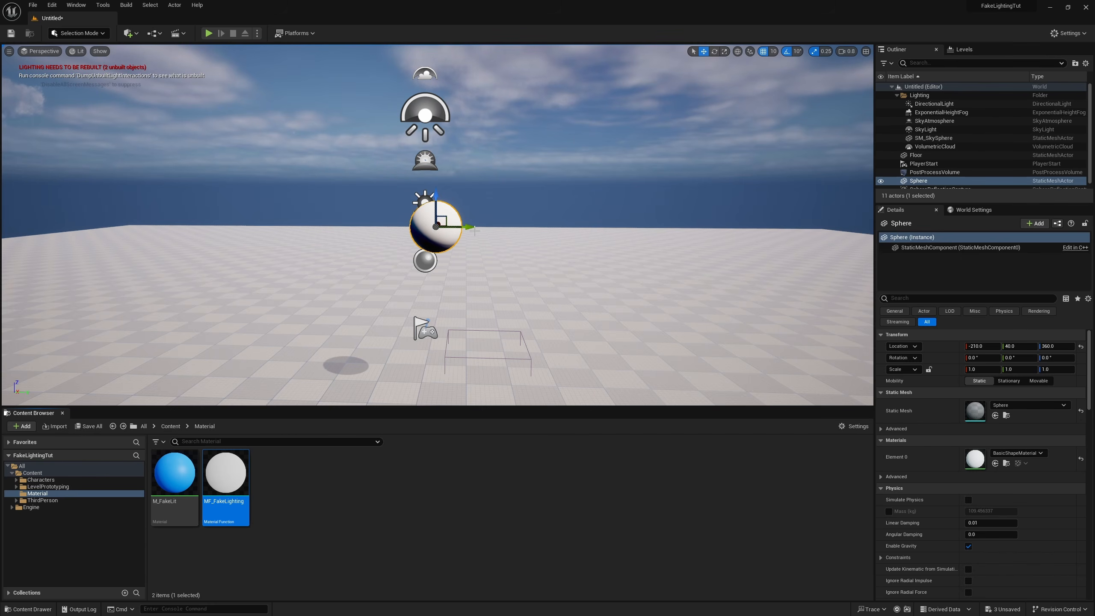
{"action": "left_click_drag", "start_coordinate": [474, 231], "coordinate": [629, 227]}
{"action": "left_click", "coordinate": [1039, 380]}
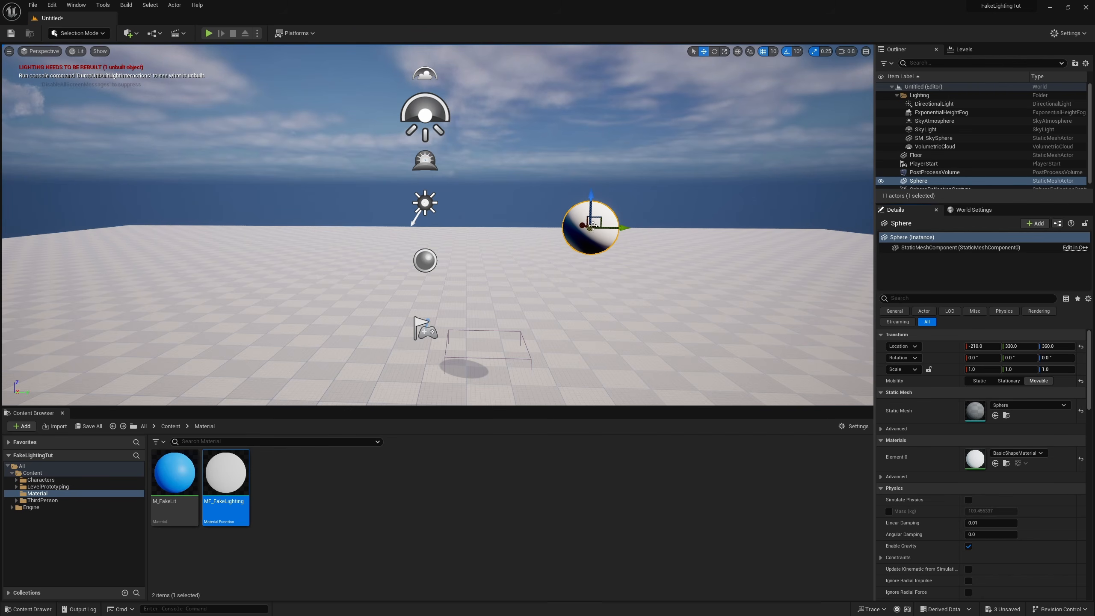
Step: Scale the sphere uniformly to 3.0
{"action": "mouse_move", "coordinate": [593, 225]}
{"action": "right_mouse_down"}
{"action": "mouse_move", "coordinate": [524, 241]}
{"action": "mouse_move", "coordinate": [578, 230]}
{"action": "right_mouse_up"}
{"action": "key", "text": "r"}
{"action": "left_click_drag", "start_coordinate": [607, 223], "coordinate": [664, 186]}
{"action": "right_click_drag", "start_coordinate": [558, 284], "coordinate": [593, 268]}
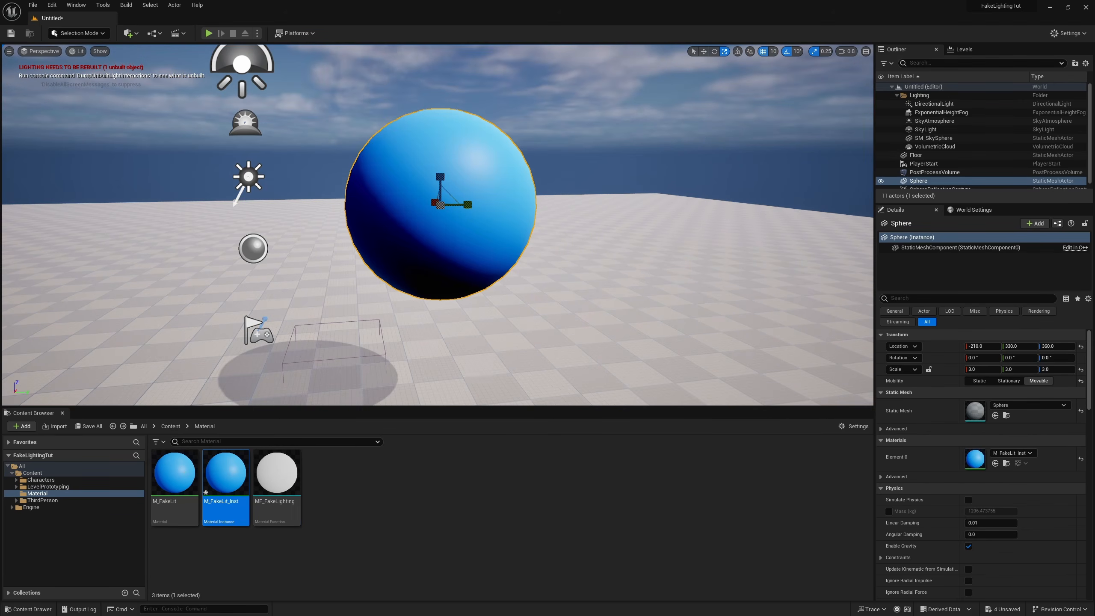
Step: Apply a material instance of M_FakeLit named M_FakeLit_Inst to the sphere and enable the instance's Base Color override
{"action": "double_click", "coordinate": [226, 474]}
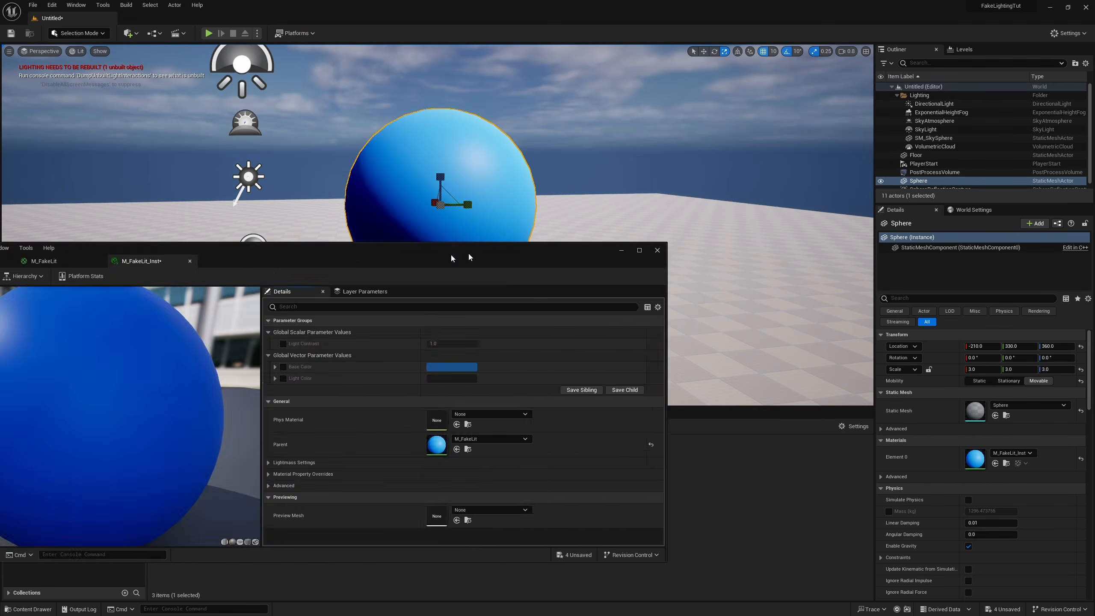
{"action": "left_click_drag", "start_coordinate": [468, 254], "coordinate": [638, 267]}
{"action": "left_click", "coordinate": [483, 379]}
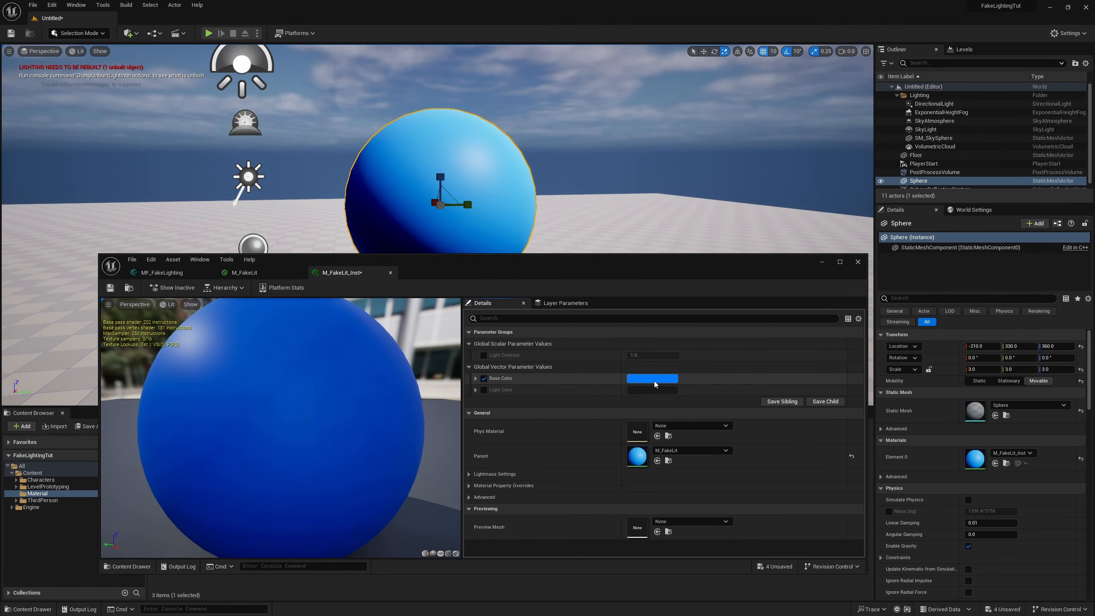
Step: Try a hot pink Base Color on the material instance and cancel the color change
{"action": "left_click", "coordinate": [654, 381]}
{"action": "left_click_drag", "start_coordinate": [700, 452], "coordinate": [745, 440]}
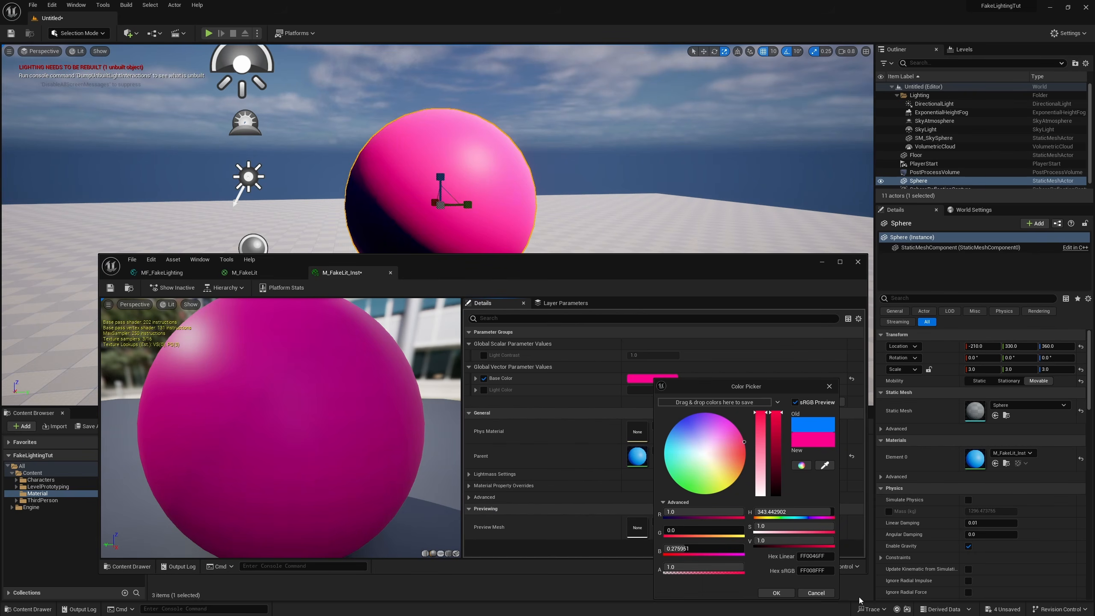
{"action": "left_click", "coordinate": [816, 592]}
Step: Enable the instance's Light Color override and set the color to white
{"action": "left_click", "coordinate": [484, 389]}
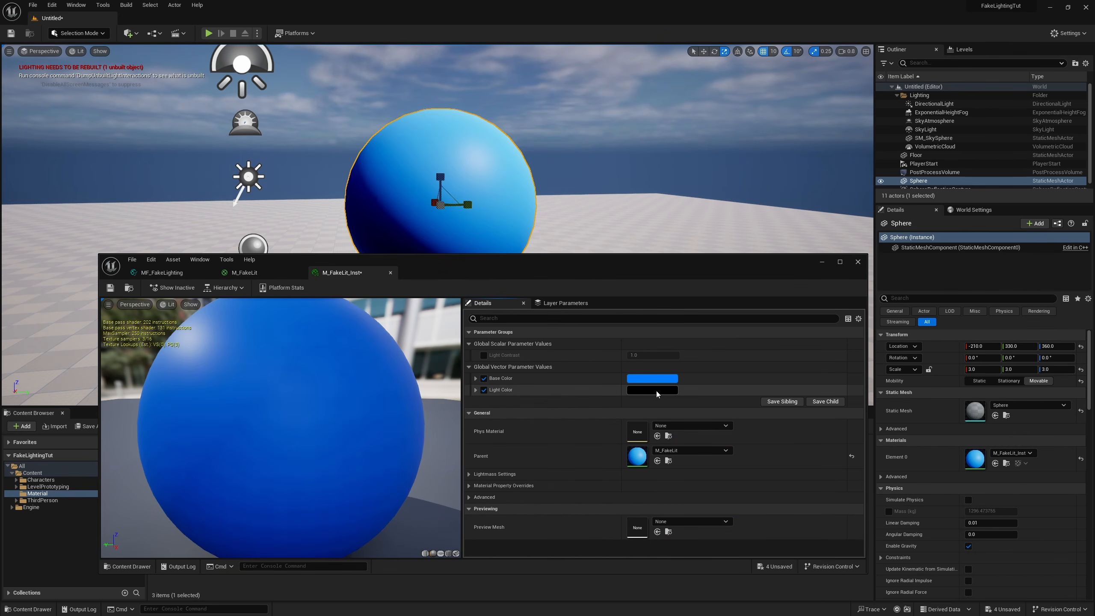
{"action": "left_click", "coordinate": [656, 390]}
{"action": "left_click_drag", "start_coordinate": [773, 461], "coordinate": [770, 406]}
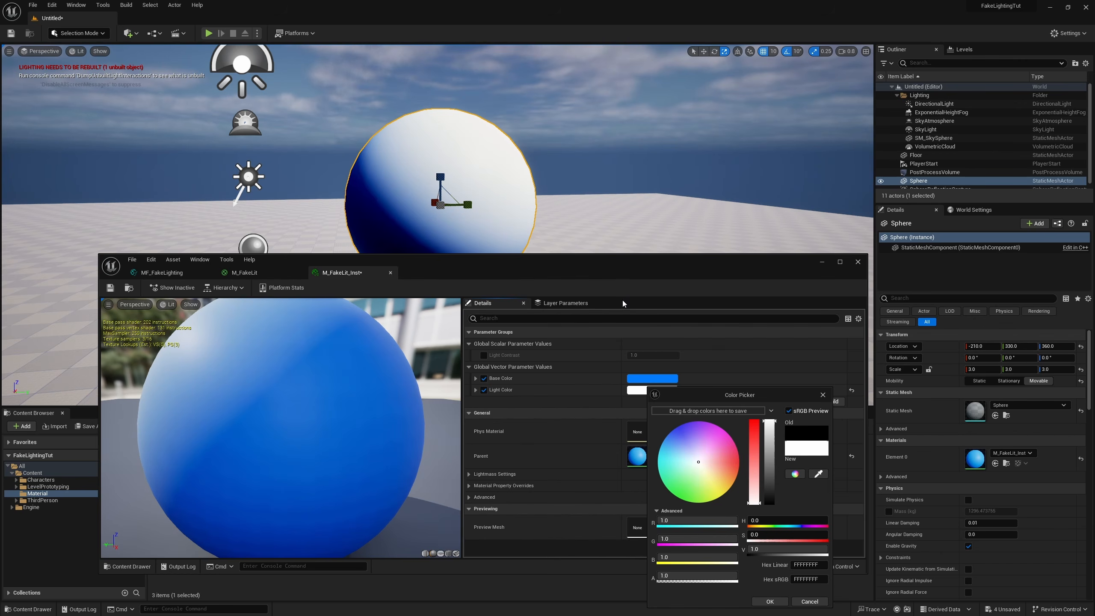
Step: Set the instance's Light Color to cyan, about R 0, G 0.78, B 0.875 (sRGB hex 00E5F0FF)
{"action": "left_click_drag", "start_coordinate": [611, 273], "coordinate": [583, 335]}
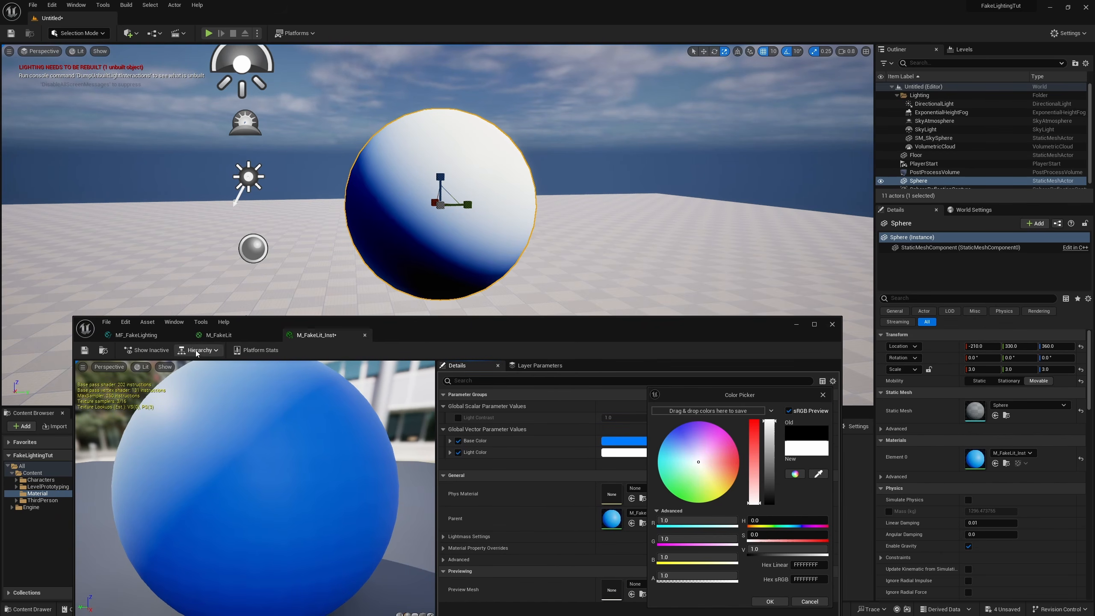
{"action": "left_click", "coordinate": [148, 337]}
{"action": "mouse_move", "coordinate": [142, 435]}
{"action": "left_mouse_down"}
{"action": "mouse_move", "coordinate": [228, 431]}
{"action": "mouse_move", "coordinate": [131, 451]}
{"action": "left_mouse_up"}
{"action": "left_click", "coordinate": [316, 335]}
{"action": "left_click", "coordinate": [818, 473]}
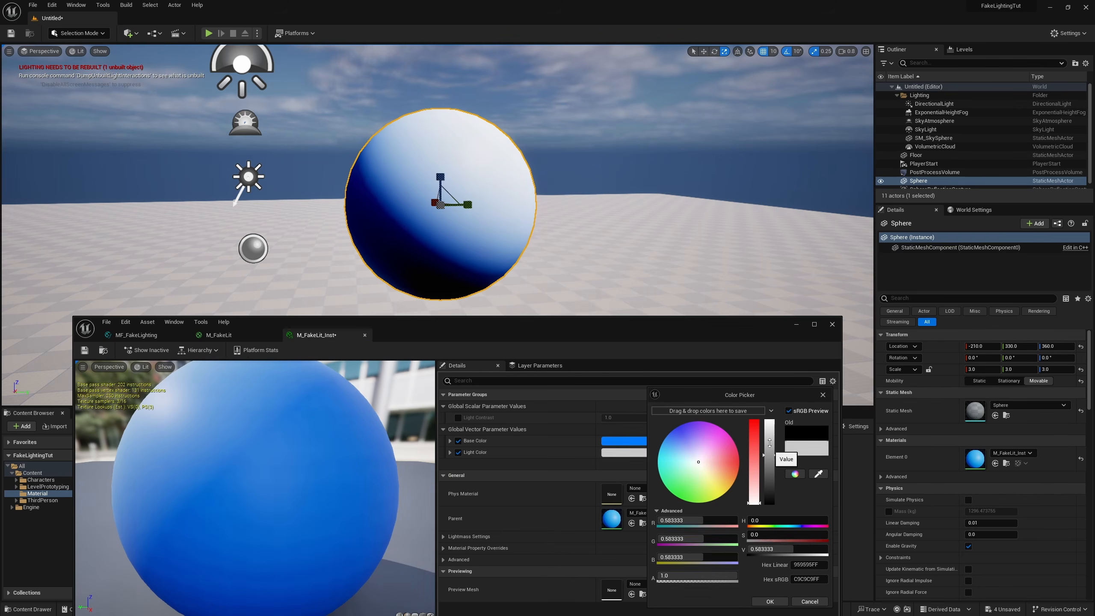
{"action": "left_click_drag", "start_coordinate": [716, 465], "coordinate": [611, 456]}
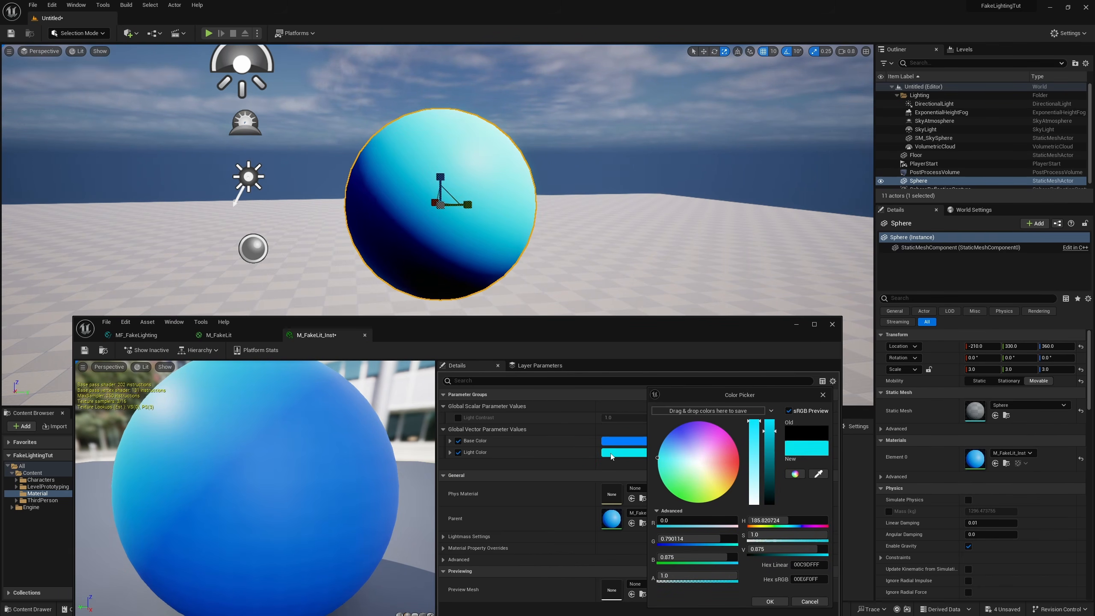
{"action": "left_click", "coordinate": [770, 601]}
Step: Enable the instance's Light Contrast override and raise its value through 3 and 10 to 30
{"action": "left_click", "coordinate": [458, 417]}
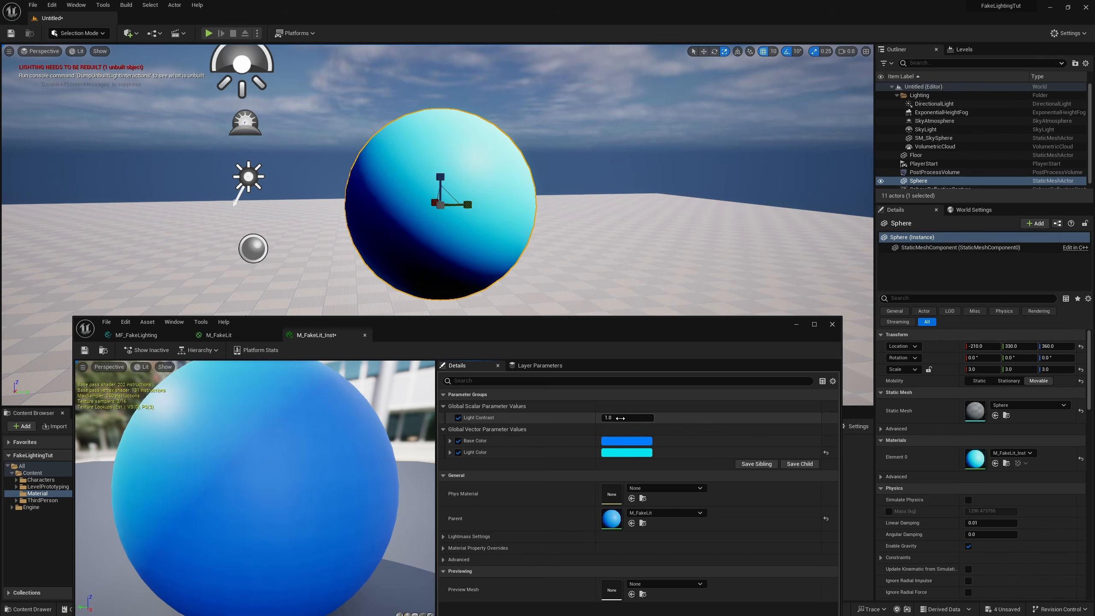
{"action": "left_click", "coordinate": [614, 418]}
{"action": "type", "text": "3"}
{"action": "key", "text": "Return"}
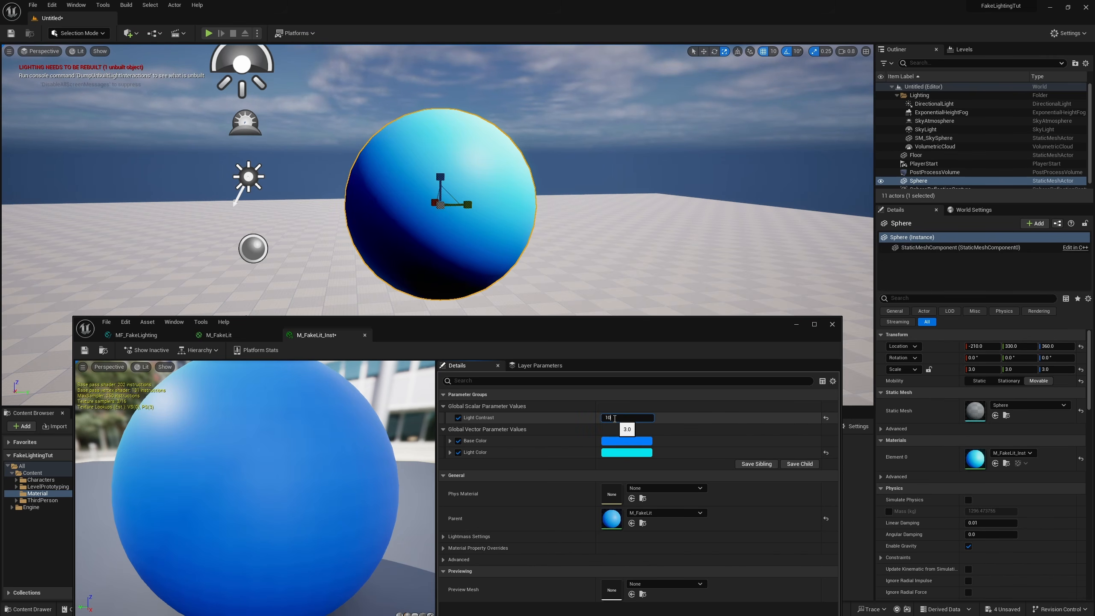
{"action": "type", "text": "10"}
{"action": "key", "text": "Return"}
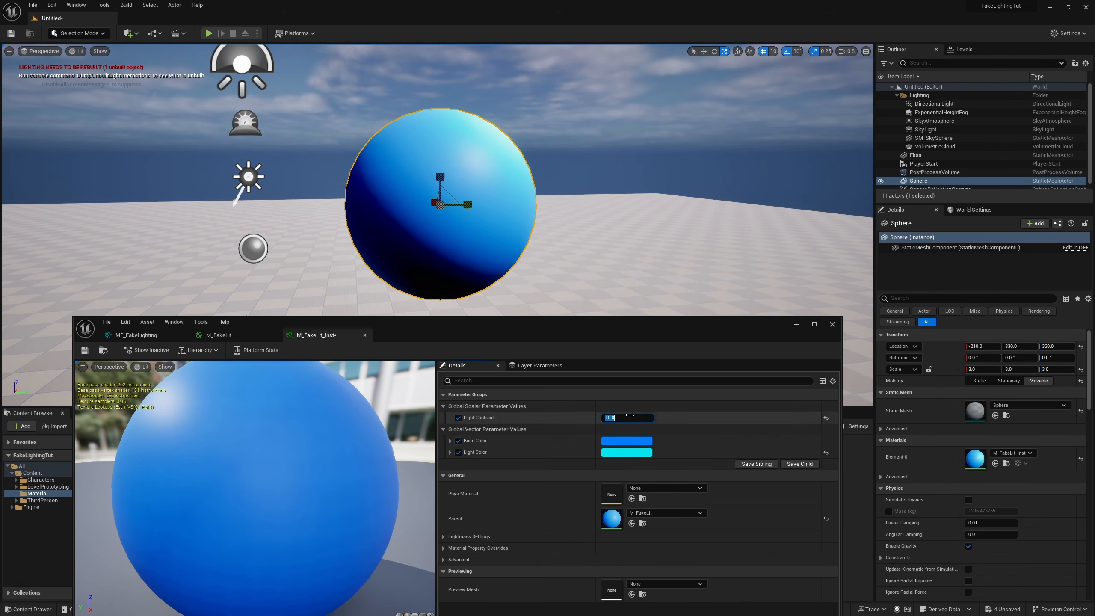
{"action": "left_click", "coordinate": [628, 419]}
{"action": "type", "text": "30"}
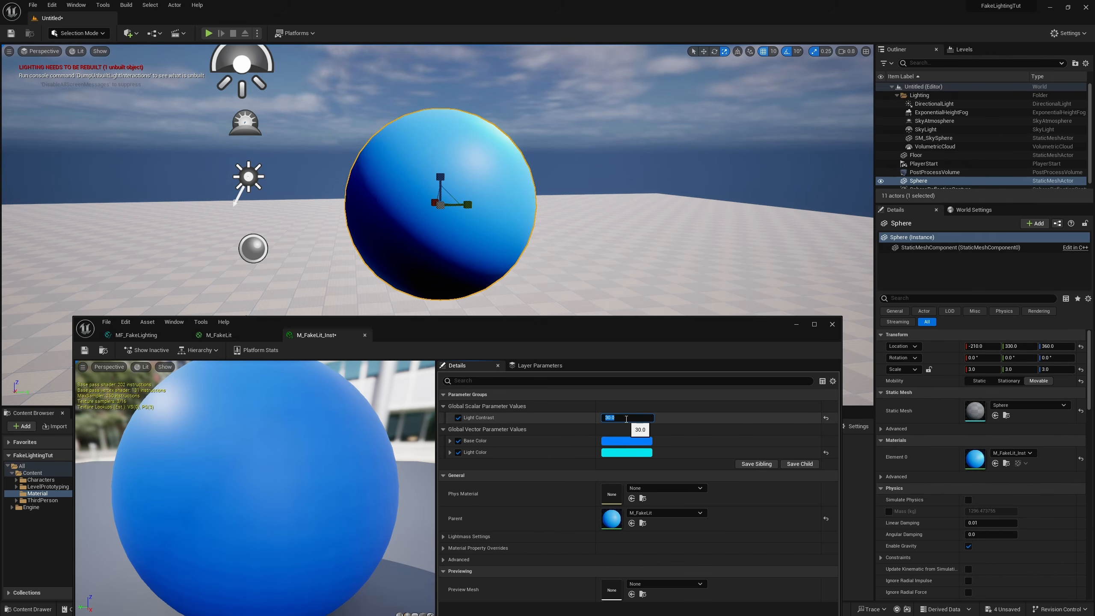
Step: Set the material instance's Light Color to a neutral gray with saturation 0 and value 0.5
{"action": "key", "text": "Return"}
{"action": "left_click", "coordinate": [627, 457]}
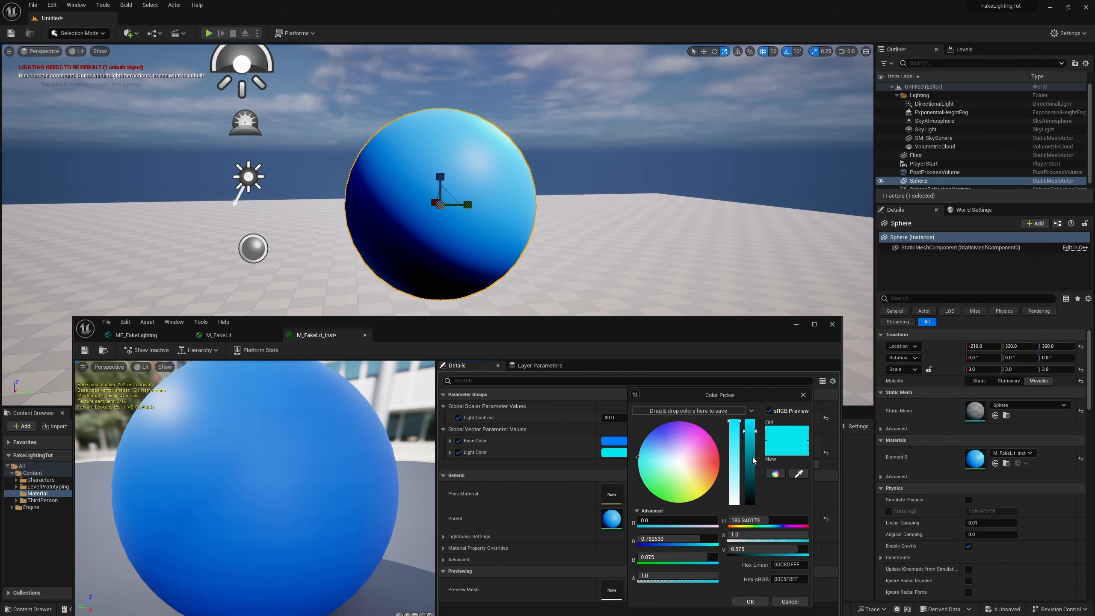
{"action": "left_click_drag", "start_coordinate": [734, 434], "coordinate": [734, 444]}
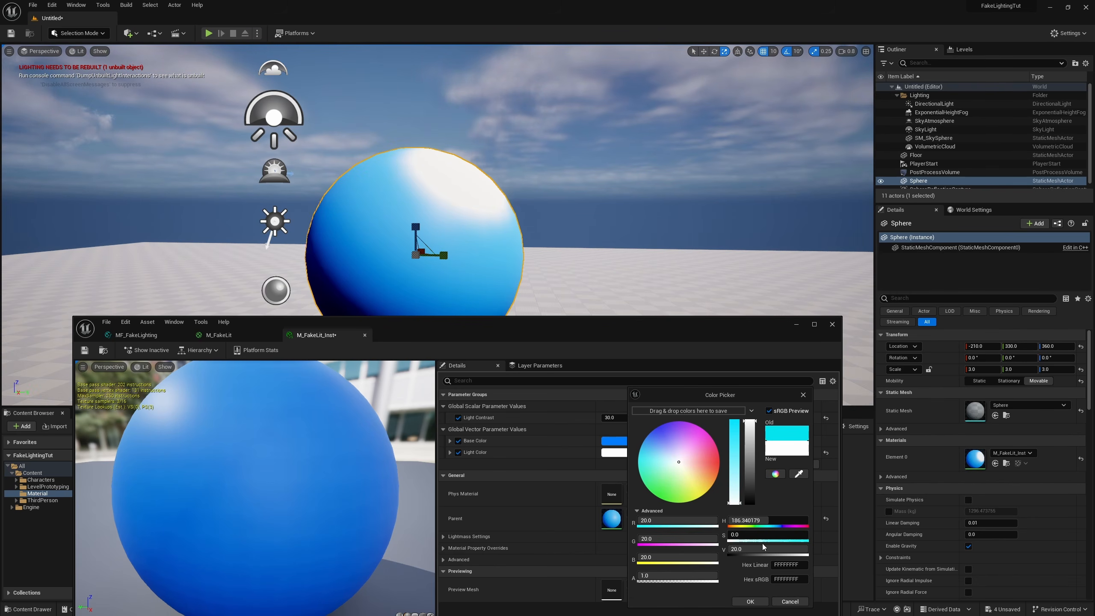
{"action": "left_click", "coordinate": [758, 548]}
{"action": "type", "text": "1"}
{"action": "key", "text": "Return"}
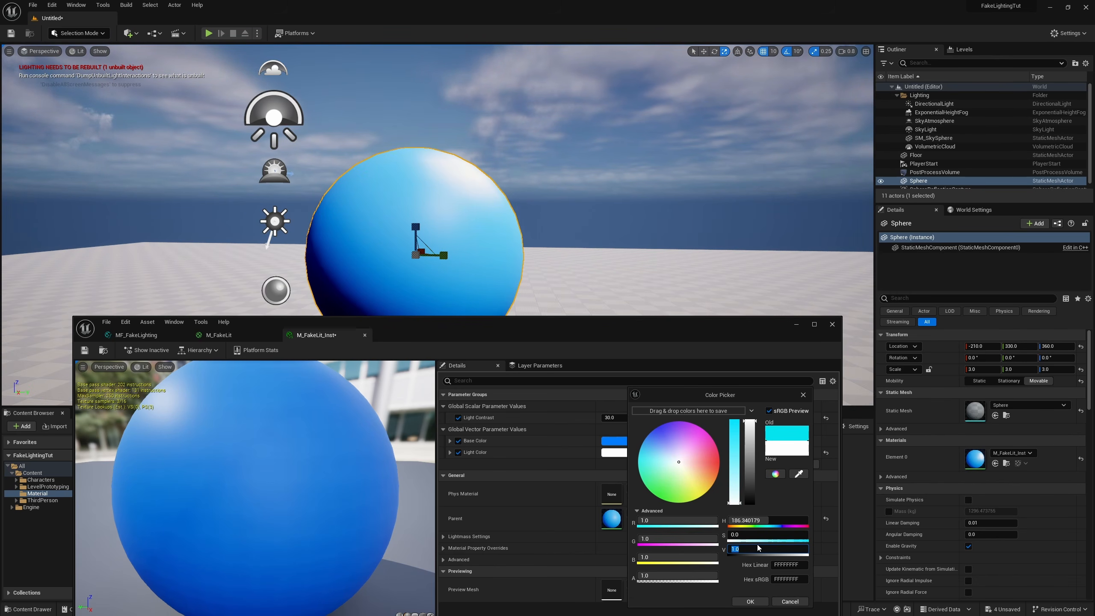
{"action": "left_click", "coordinate": [750, 601]}
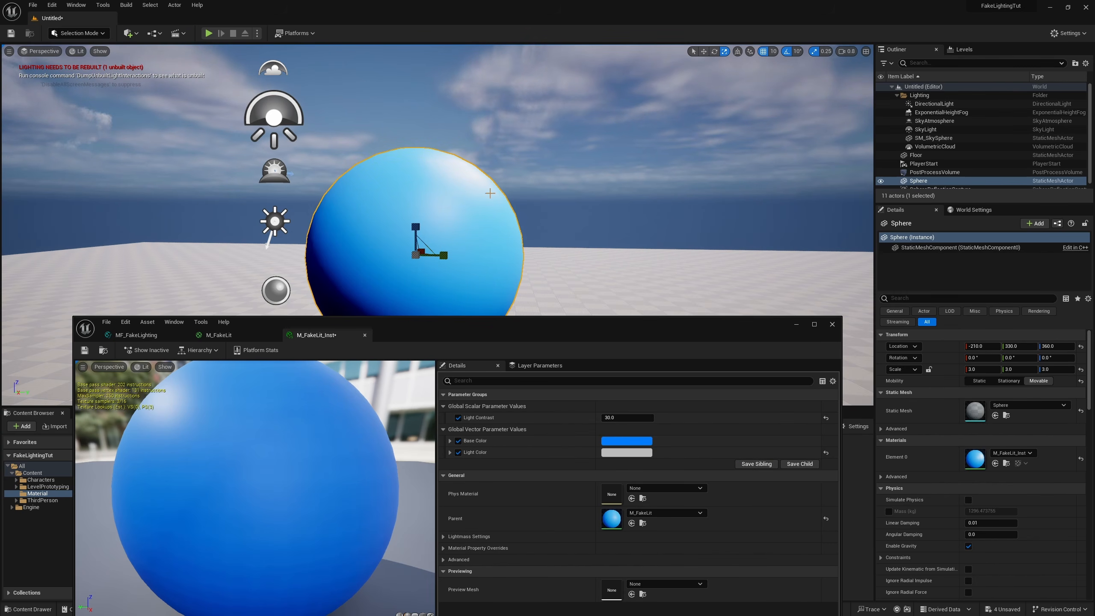
Step: Examine the sphere's highlight and shaded side from several angles and distances in the level
{"action": "mouse_move", "coordinate": [410, 249]}
{"action": "right_mouse_down"}
{"action": "mouse_move", "coordinate": [435, 254]}
{"action": "mouse_move", "coordinate": [412, 258]}
{"action": "mouse_move", "coordinate": [410, 249]}
{"action": "right_mouse_up"}
{"action": "key", "text": "a"}
{"action": "key", "text": "s"}
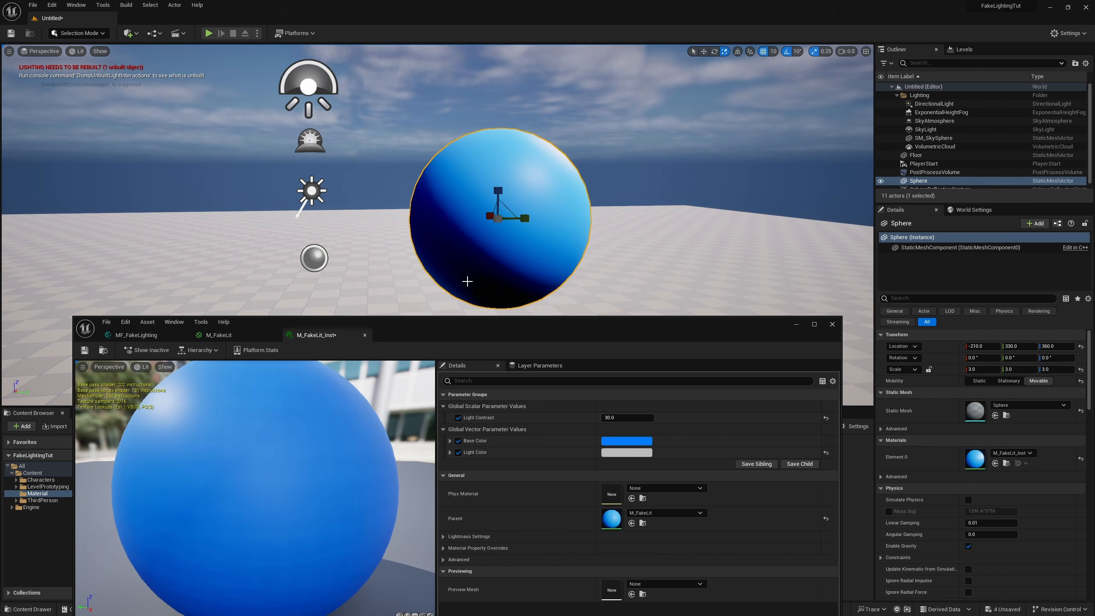
{"action": "right_click_drag", "start_coordinate": [467, 281], "coordinate": [514, 248]}
{"action": "key", "text": "a"}
{"action": "key", "text": "w"}
{"action": "key", "text": "s"}
{"action": "key", "text": "d"}
{"action": "key", "text": "q"}
{"action": "key", "text": "s"}
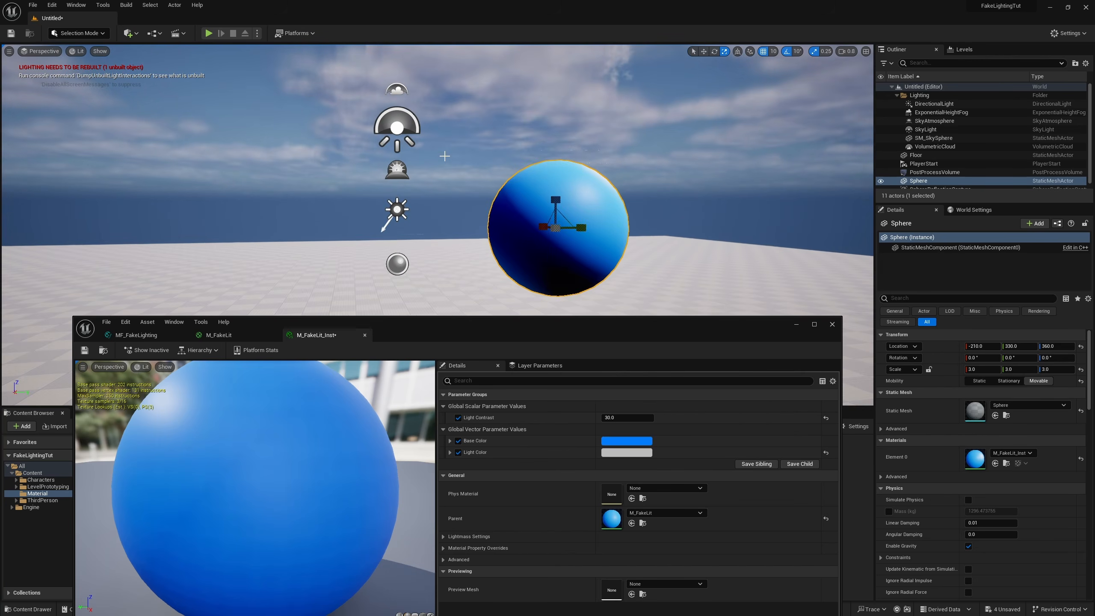
Step: Build all levels and look over the sphere in the viewport
{"action": "left_click", "coordinate": [126, 6]}
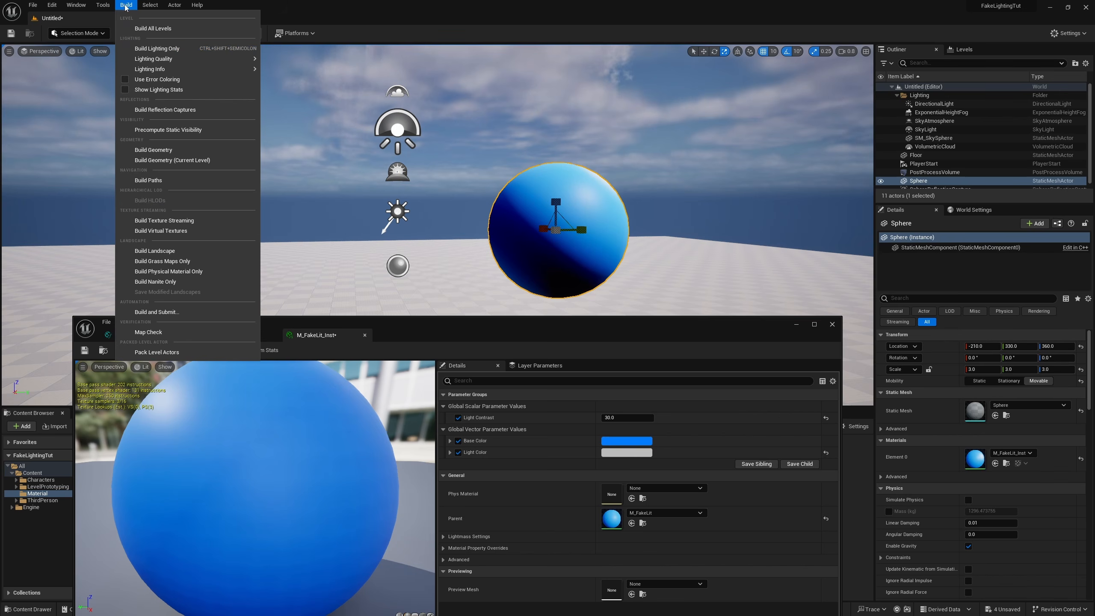
{"action": "left_click", "coordinate": [153, 29]}
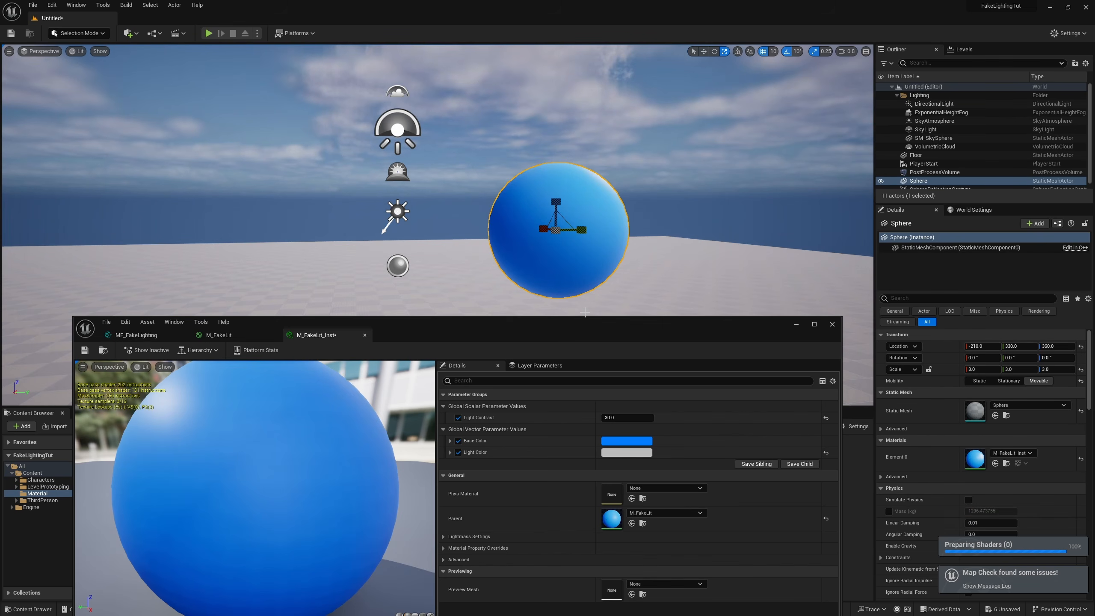
{"action": "mouse_move", "coordinate": [571, 286]}
{"action": "right_mouse_down"}
{"action": "mouse_move", "coordinate": [672, 308]}
{"action": "mouse_move", "coordinate": [568, 276]}
{"action": "mouse_move", "coordinate": [560, 297]}
{"action": "right_mouse_up"}
{"action": "right_click_drag", "start_coordinate": [575, 288], "coordinate": [565, 298]}
Step: Rotate the sphere to -10° about the Z axis and view its fake lighting
{"action": "key", "text": "e"}
{"action": "left_click_drag", "start_coordinate": [492, 208], "coordinate": [516, 248]}
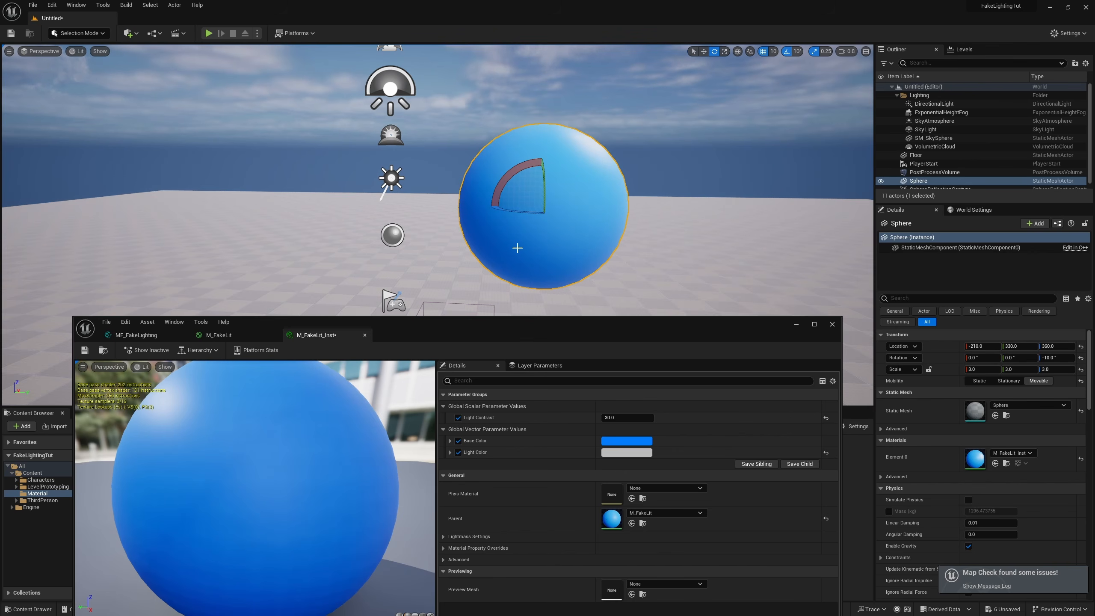
{"action": "right_click_drag", "start_coordinate": [519, 285], "coordinate": [484, 243]}
{"action": "right_click_drag", "start_coordinate": [431, 154], "coordinate": [450, 158]}
Step: Try a Light Contrast of 2 on the material instance and set it to 3
{"action": "left_click", "coordinate": [623, 418]}
{"action": "type", "text": "2"}
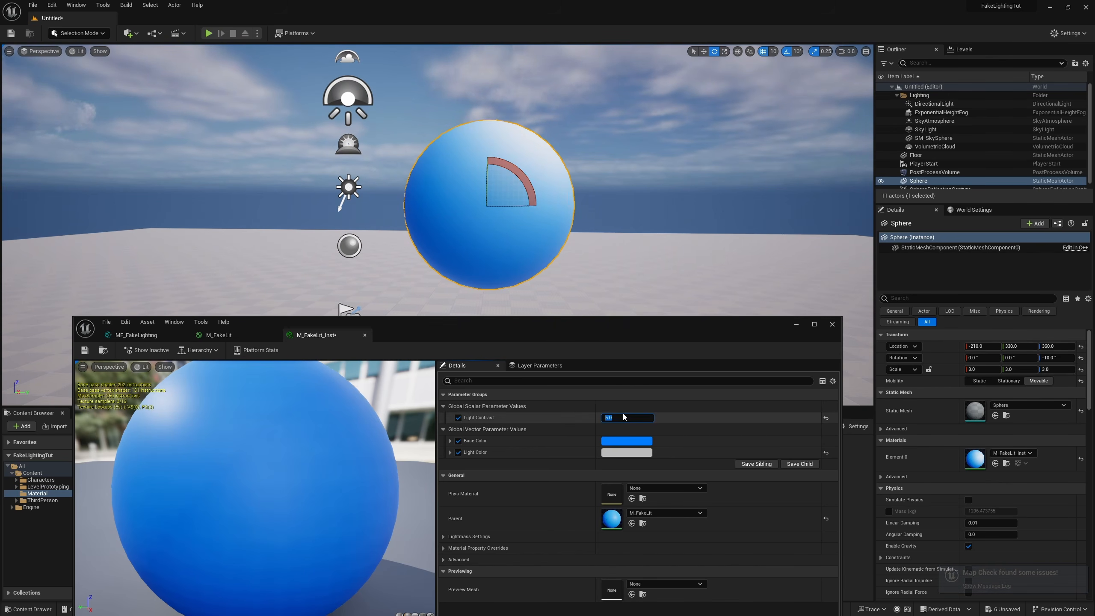
{"action": "key", "text": "Return"}
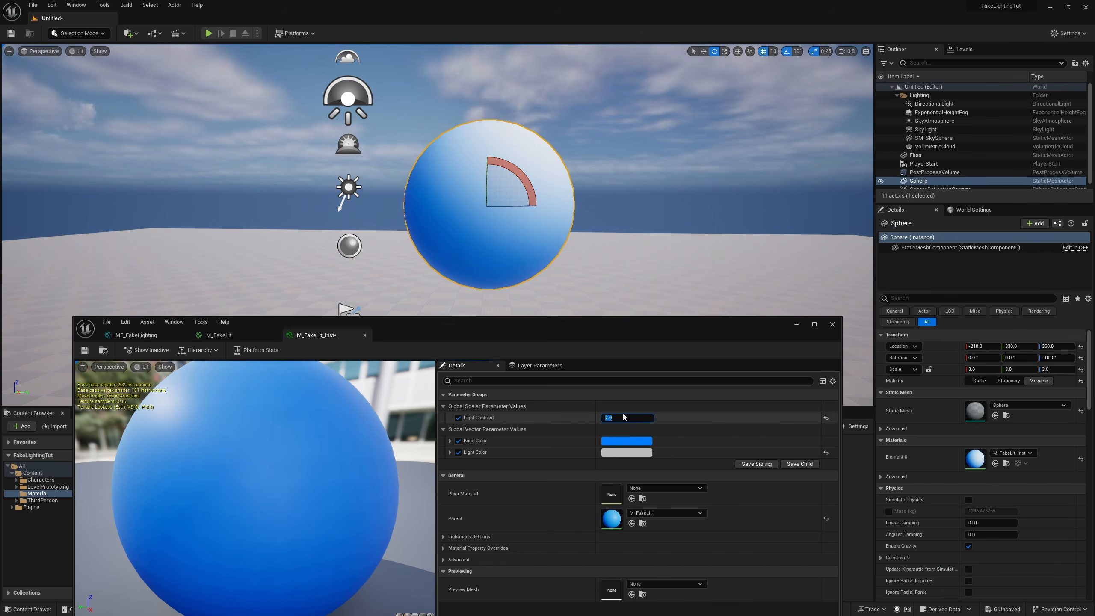
{"action": "type", "text": "3"}
{"action": "key", "text": "Return"}
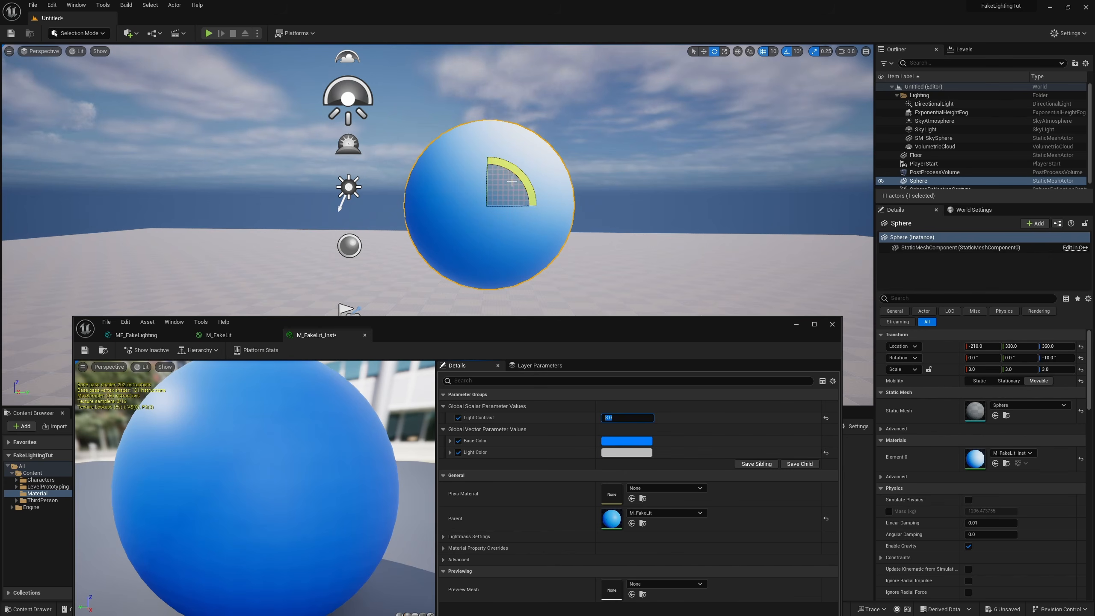
{"action": "key", "text": "Escape"}
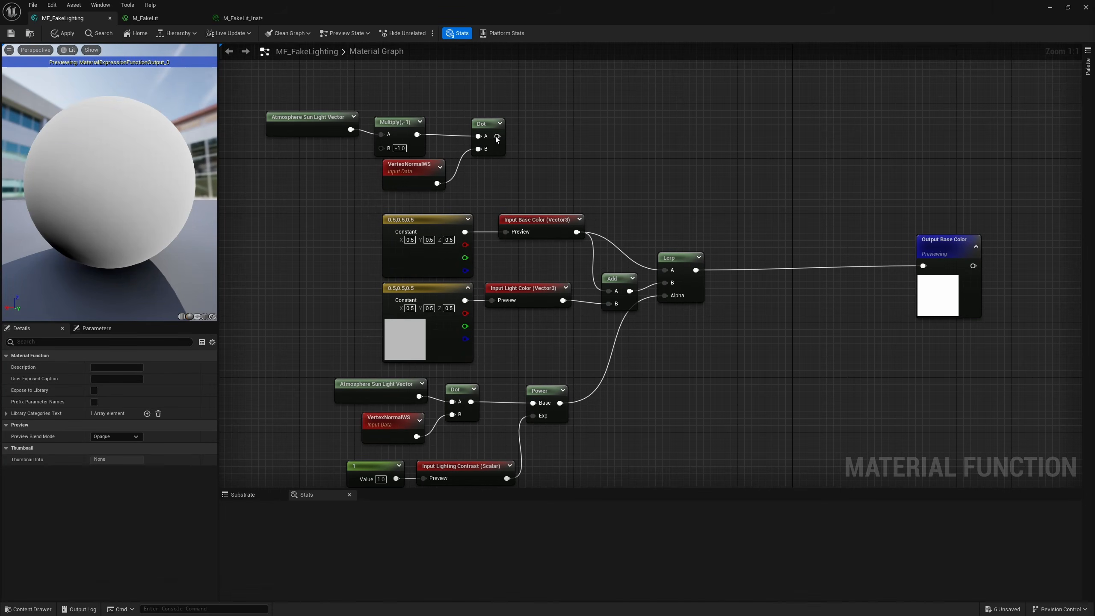
Step: In MF_FakeLighting, connect the upper Dot to Output Base Color and inspect its shading on the preview sphere
{"action": "left_click_drag", "start_coordinate": [497, 136], "coordinate": [923, 265]}
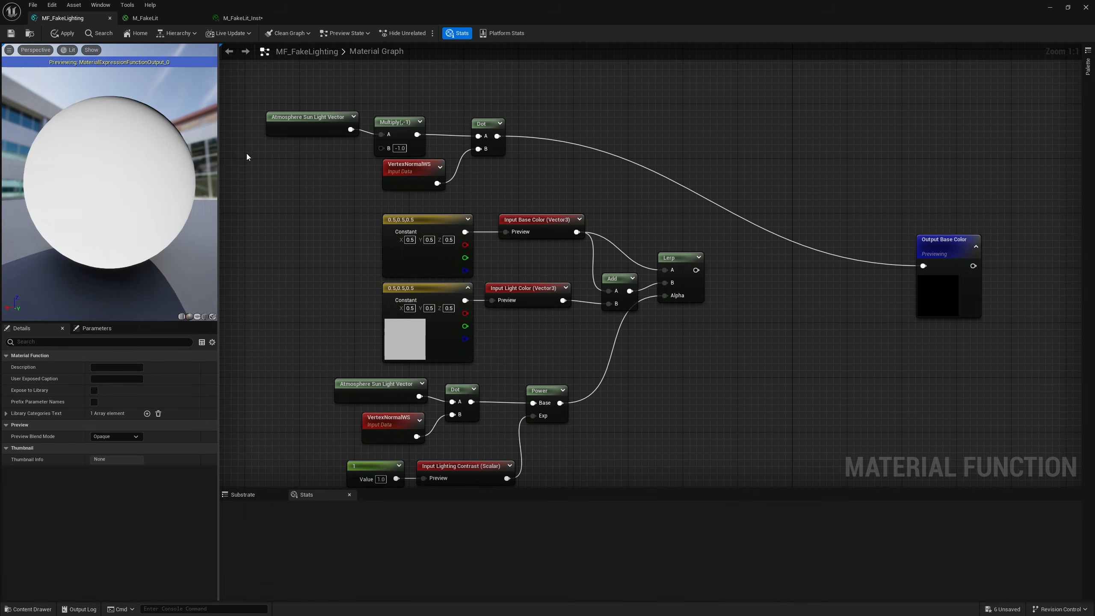
{"action": "left_click_drag", "start_coordinate": [169, 187], "coordinate": [276, 188]}
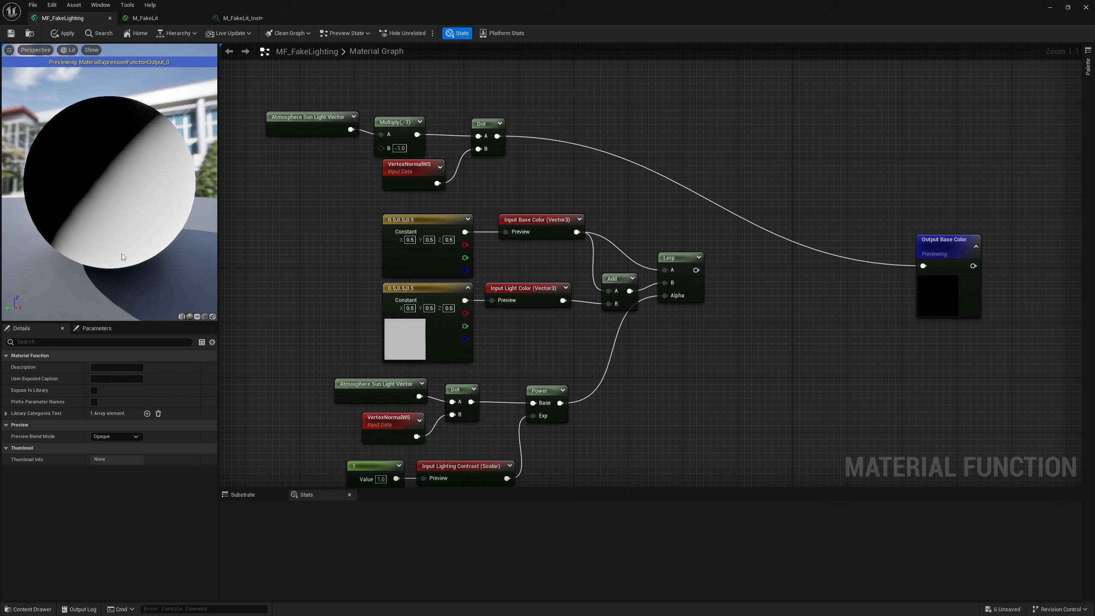
Step: Copy the lower Power node with its Input Lighting Contrast and constant, paste them near the upper Dot, and move the upper vector nodes beside them
{"action": "right_click_drag", "start_coordinate": [647, 396], "coordinate": [651, 388]}
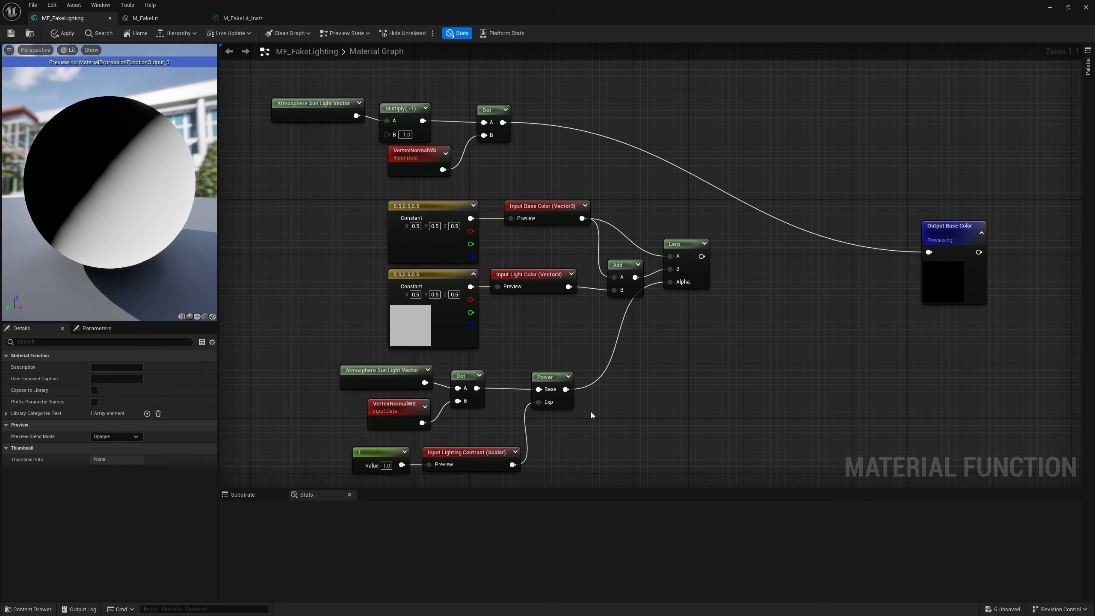
{"action": "left_click", "coordinate": [552, 388]}
{"action": "right_click_drag", "start_coordinate": [560, 468], "coordinate": [573, 415]}
{"action": "left_click_drag", "start_coordinate": [573, 416], "coordinate": [398, 431], "text": "shift"}
{"action": "key", "text": "ctrl+c"}
{"action": "right_click_drag", "start_coordinate": [643, 318], "coordinate": [644, 461]}
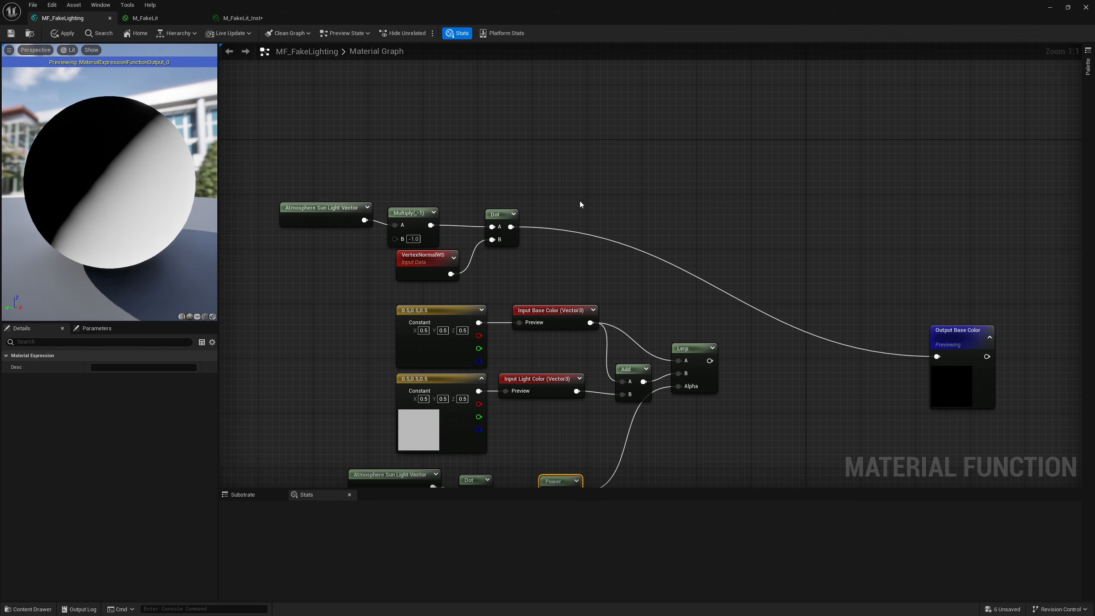
{"action": "key", "text": "ctrl+v"}
{"action": "left_click_drag", "start_coordinate": [496, 169], "coordinate": [360, 262]}
{"action": "left_click_drag", "start_coordinate": [505, 220], "coordinate": [559, 165]}
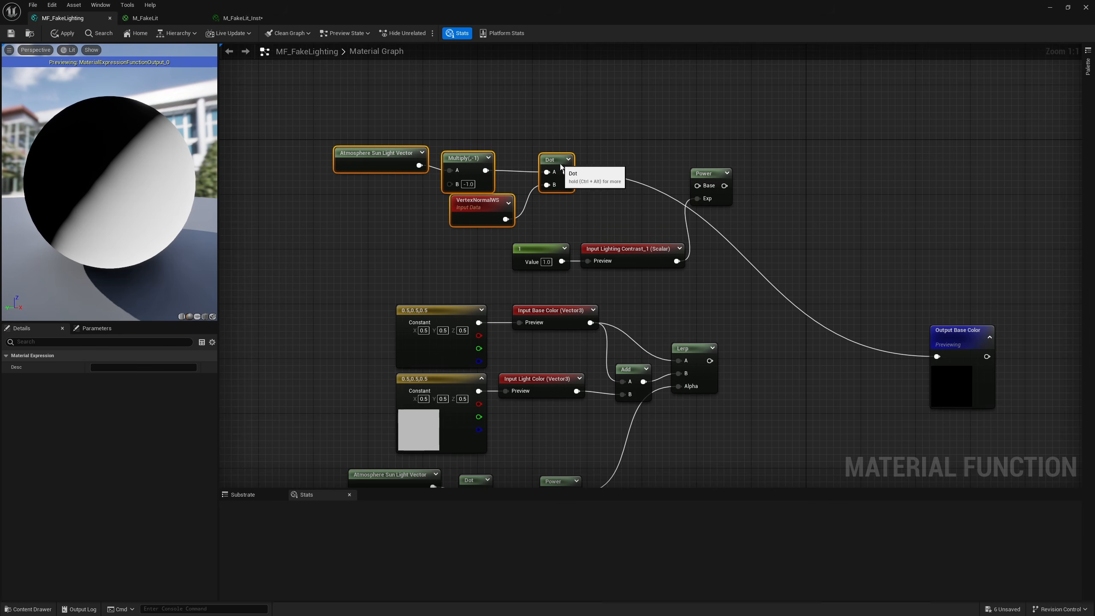
Step: Rename the pasted contrast input Shadow Contrast and wire the upper Dot through the pasted Power's Base to Output Base Color
{"action": "left_click", "coordinate": [627, 247]}
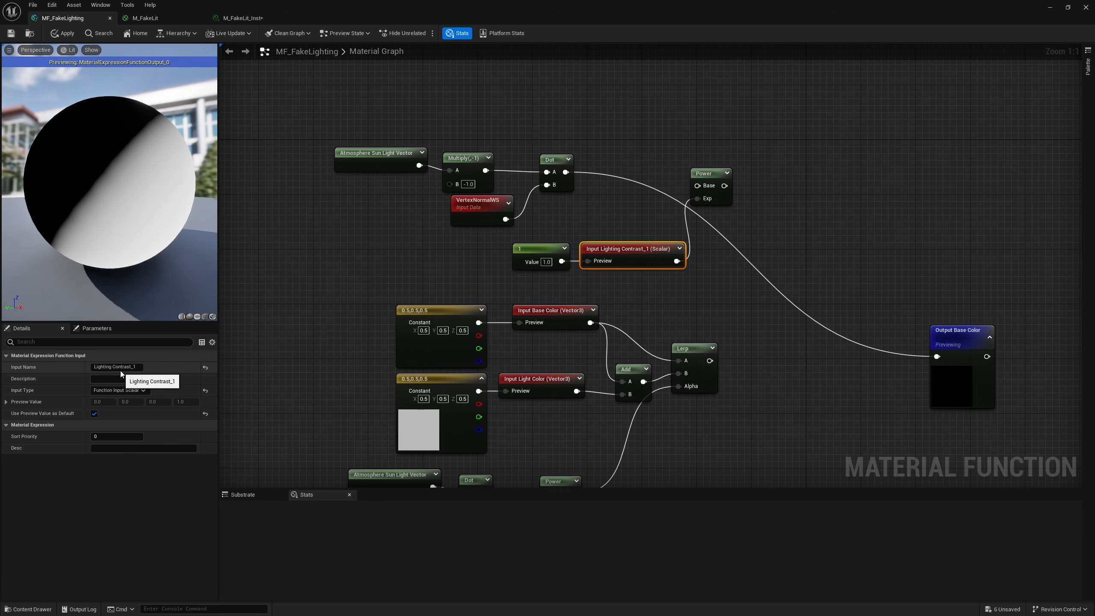
{"action": "double_click", "coordinate": [98, 367]}
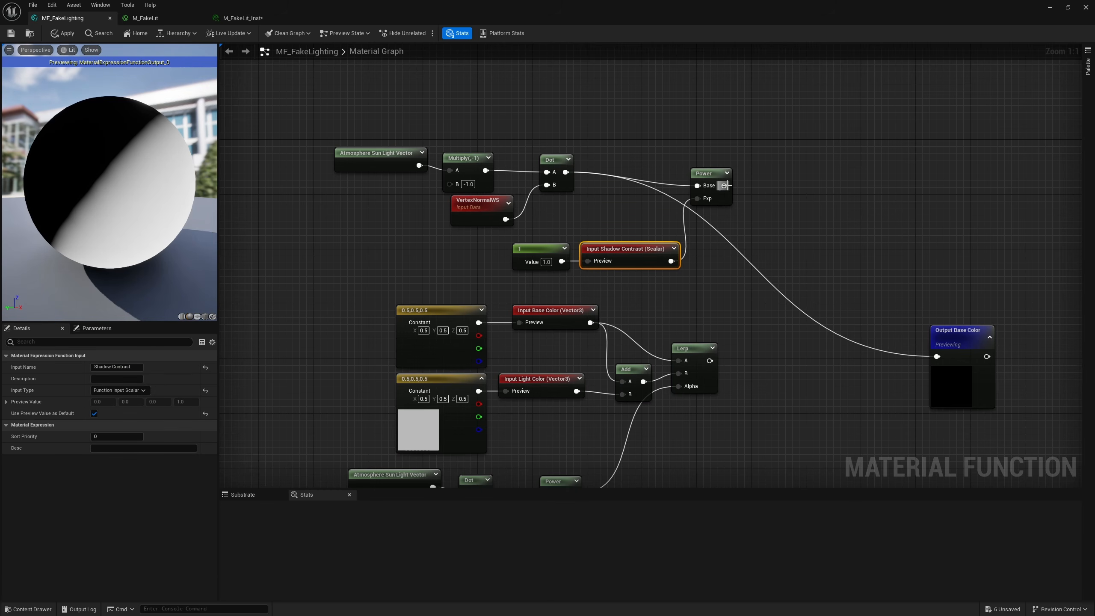
{"action": "left_click_drag", "start_coordinate": [724, 185], "coordinate": [936, 356]}
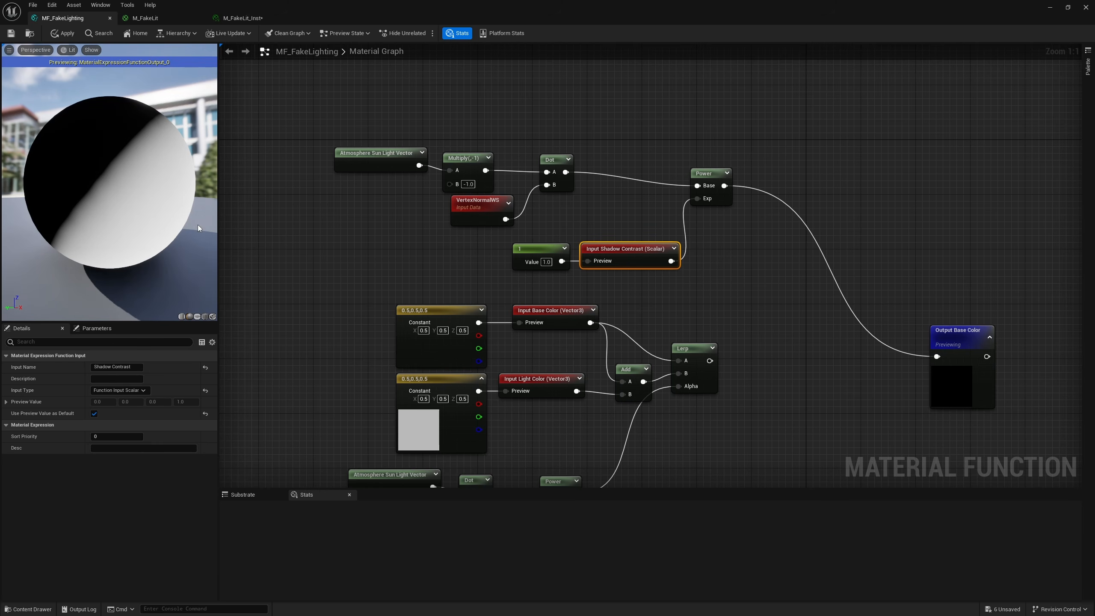
Step: Align the upper Power with the Dot and shift the Shadow Contrast input and its constant away from the Power
{"action": "left_click", "coordinate": [714, 172]}
{"action": "left_click_drag", "start_coordinate": [714, 172], "coordinate": [707, 159]}
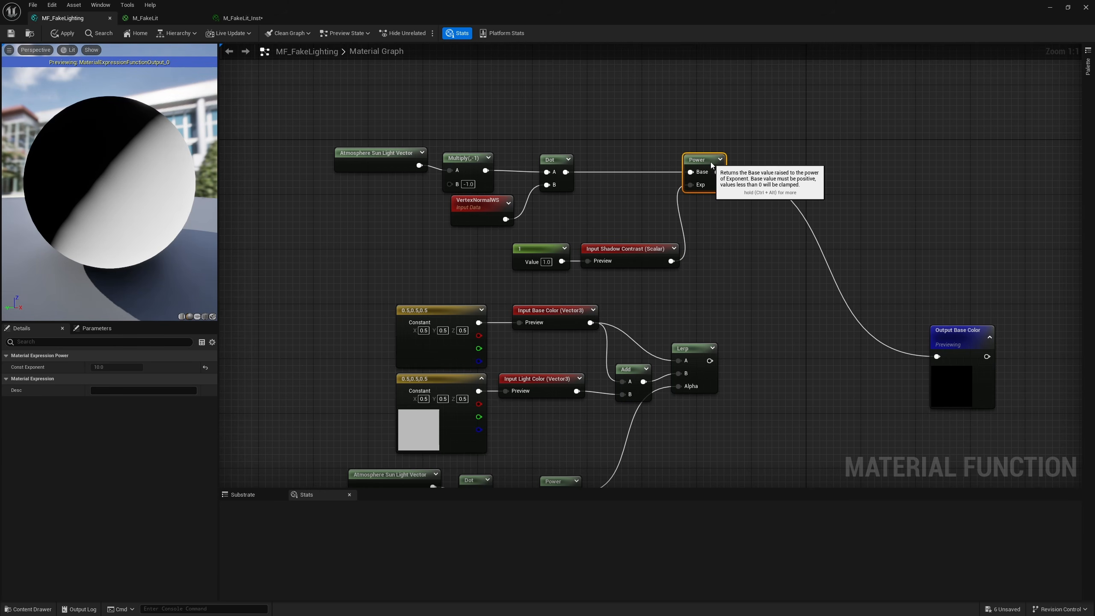
{"action": "left_click_drag", "start_coordinate": [599, 269], "coordinate": [556, 255]}
{"action": "left_click_drag", "start_coordinate": [627, 253], "coordinate": [572, 246]}
Step: Add a Lerp taking the existing Lerp as A, 0 as B and the upper Power as Alpha, and connect it to Output Base Color
{"action": "right_click_drag", "start_coordinate": [788, 310], "coordinate": [656, 268]}
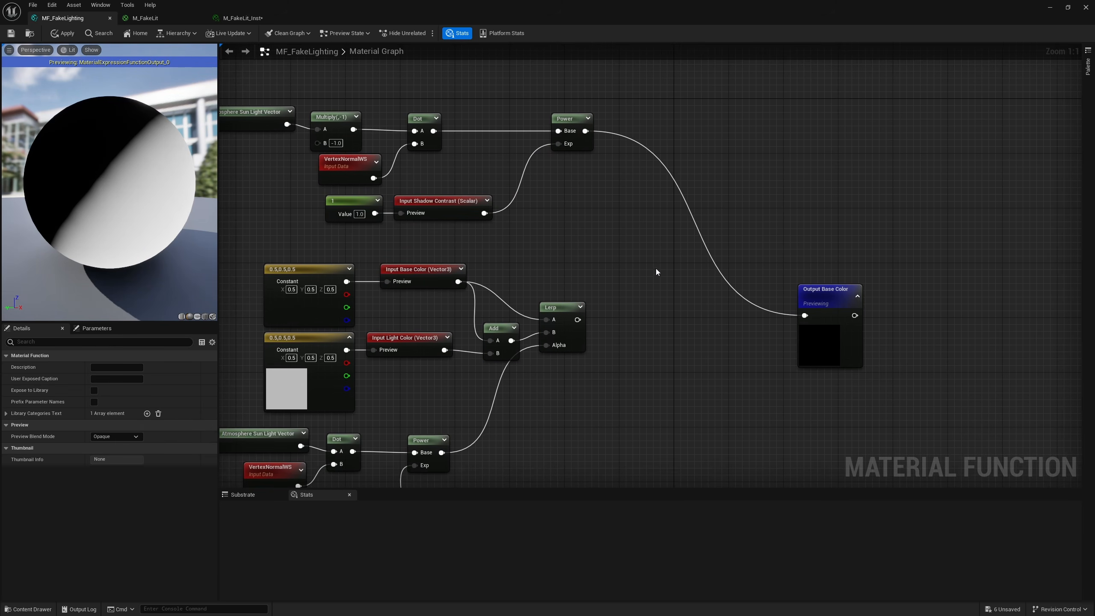
{"action": "left_click", "coordinate": [668, 255]}
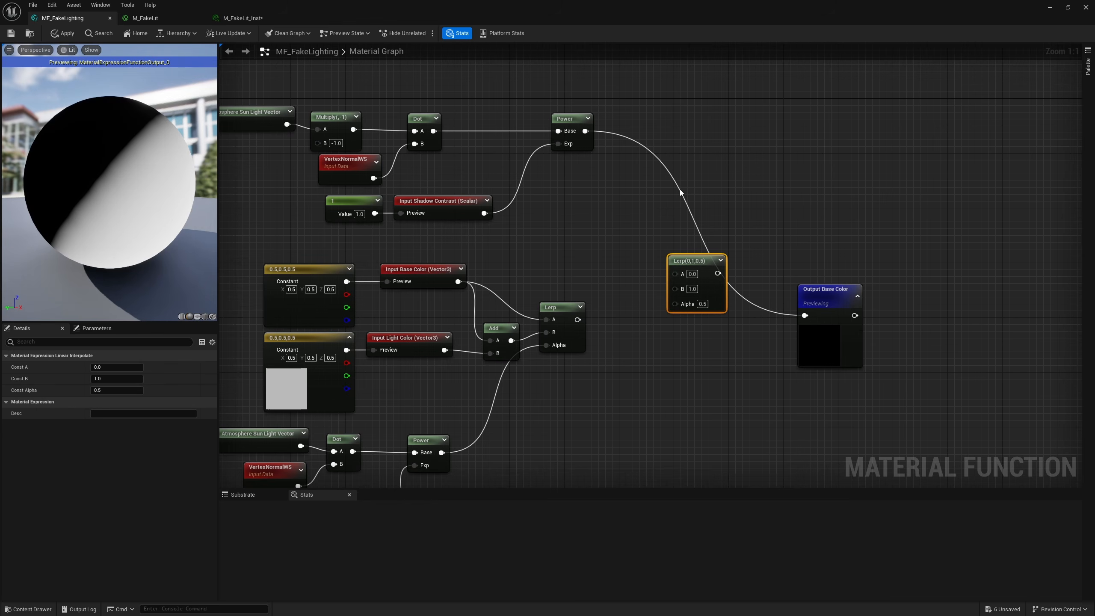
{"action": "left_click_drag", "start_coordinate": [587, 130], "coordinate": [675, 303]}
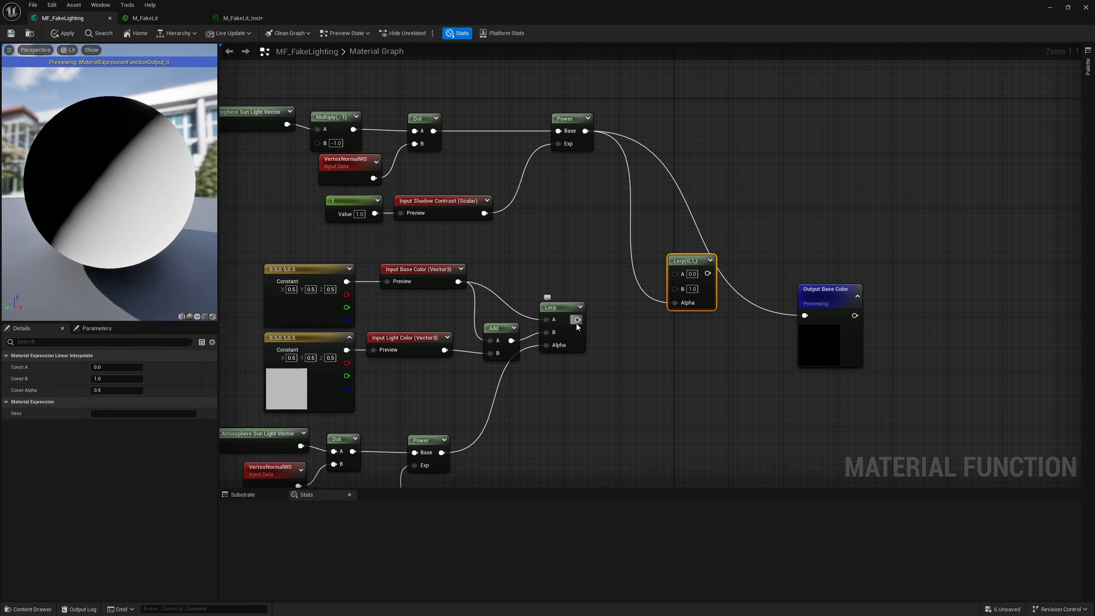
{"action": "left_click_drag", "start_coordinate": [578, 319], "coordinate": [680, 275]}
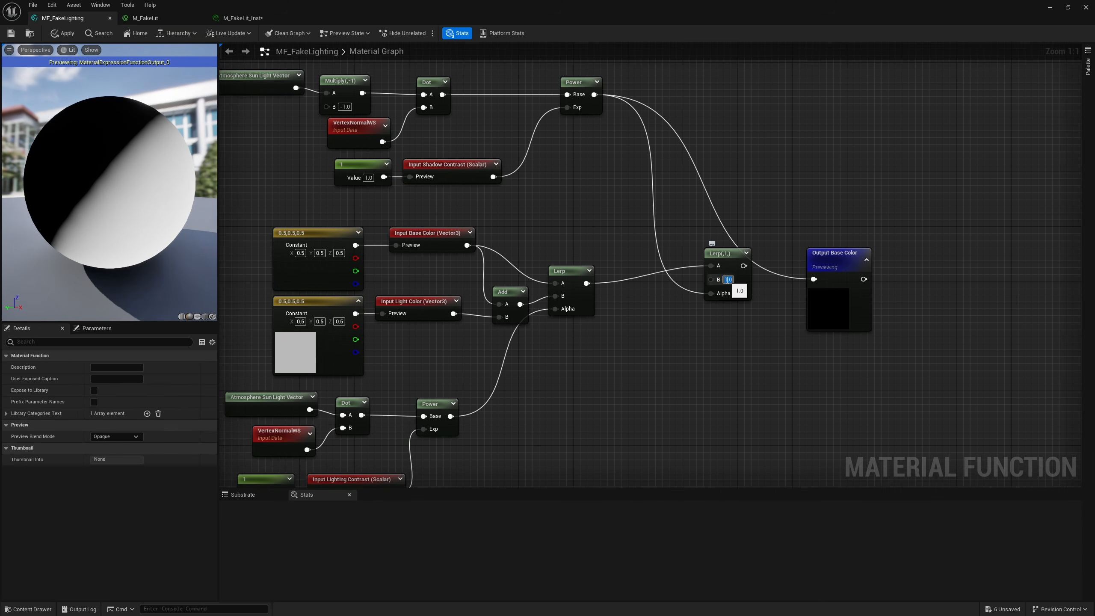
{"action": "left_click", "coordinate": [726, 279]}
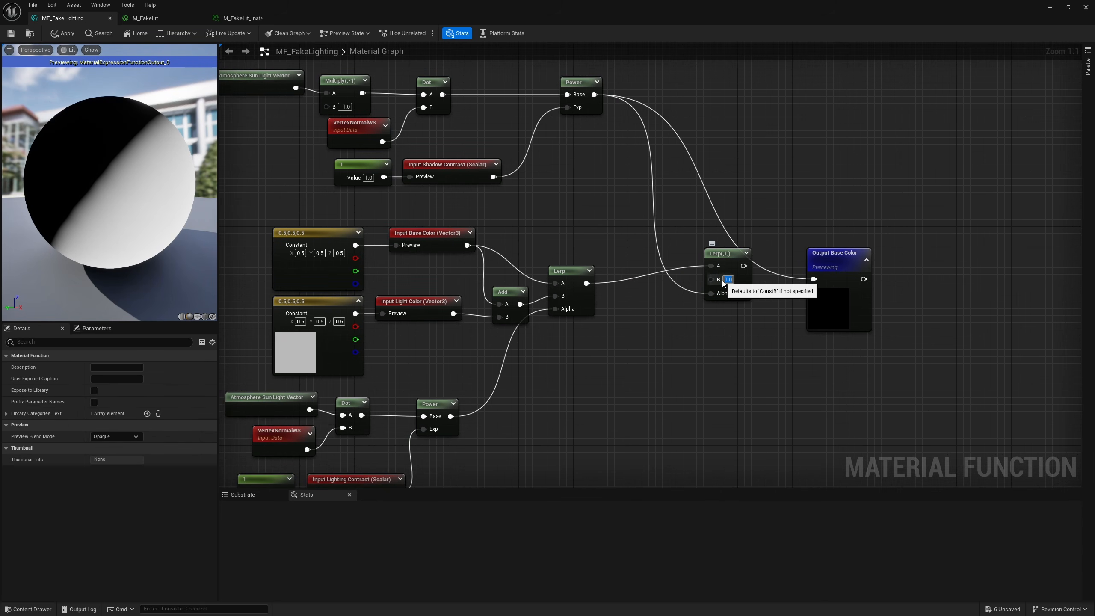
{"action": "mouse_move", "coordinate": [743, 265]}
{"action": "left_mouse_down"}
{"action": "mouse_move", "coordinate": [814, 279]}
{"action": "mouse_move", "coordinate": [733, 264]}
{"action": "left_mouse_up"}
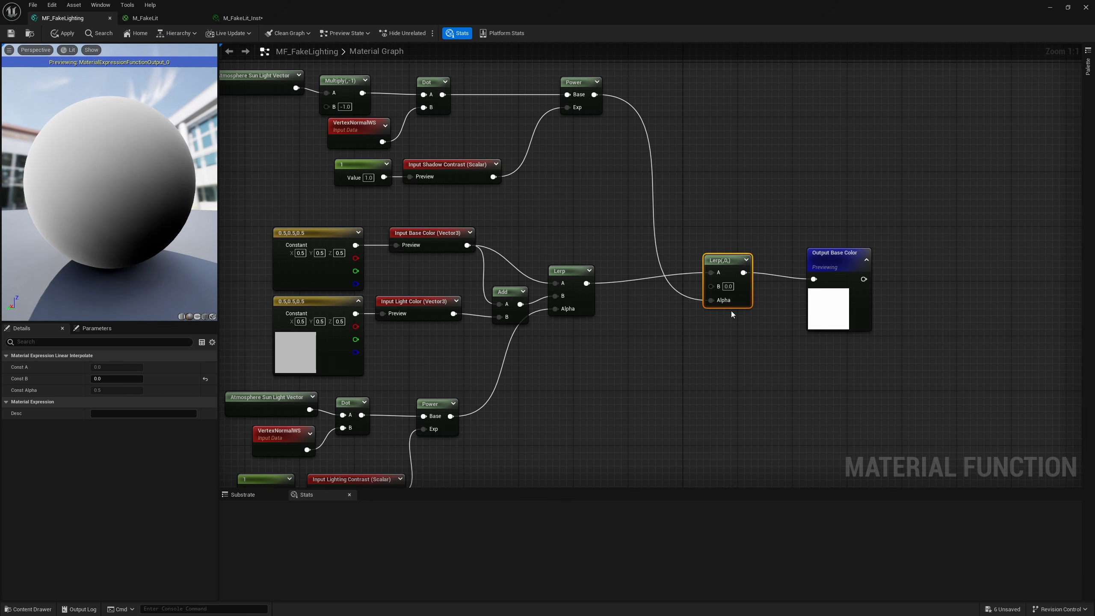
Step: Duplicate the Input Light Color and its constant, place them below the Lerp nodes, and rename the copied input Shadow Color
{"action": "right_click_drag", "start_coordinate": [622, 378], "coordinate": [623, 368]}
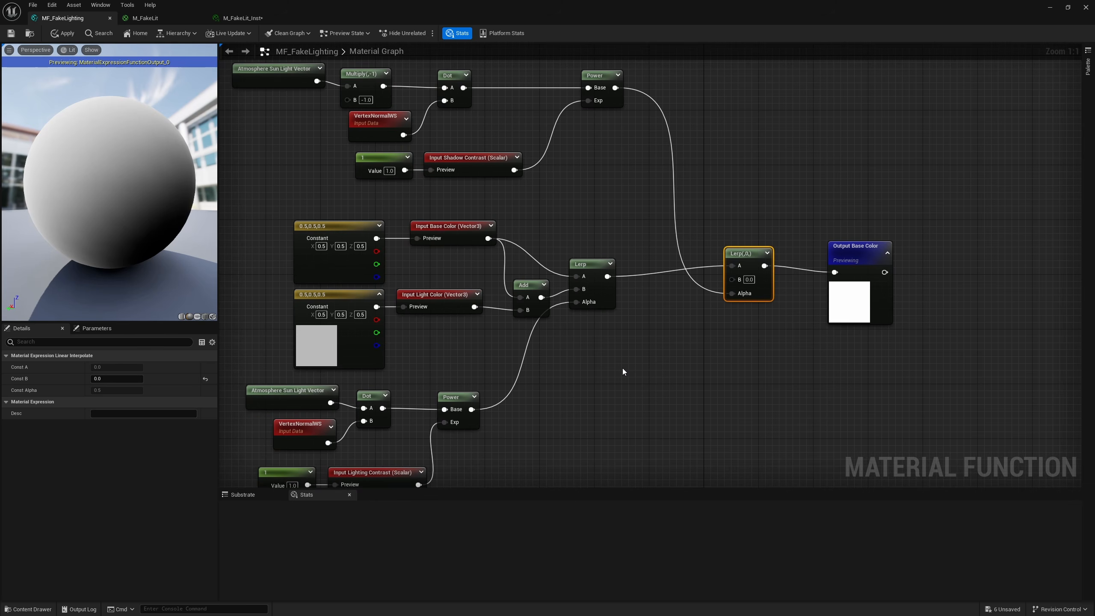
{"action": "left_click", "coordinate": [610, 362]}
{"action": "left_click_drag", "start_coordinate": [446, 338], "coordinate": [363, 294]}
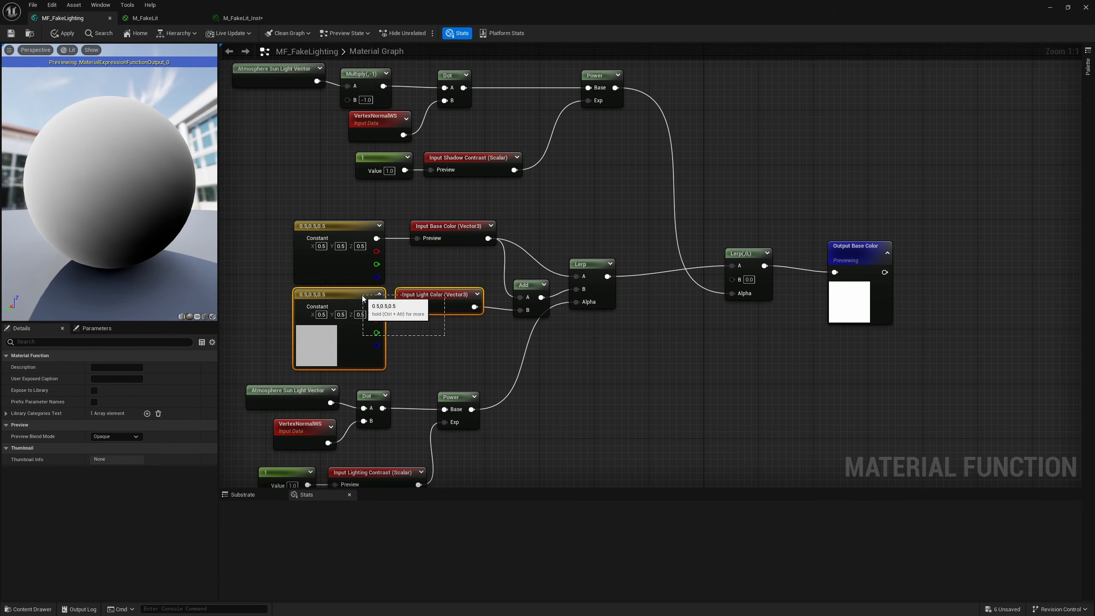
{"action": "key", "text": "ctrl+d"}
{"action": "left_click_drag", "start_coordinate": [537, 373], "coordinate": [572, 378]}
{"action": "left_click", "coordinate": [581, 349]}
{"action": "left_click", "coordinate": [669, 384]}
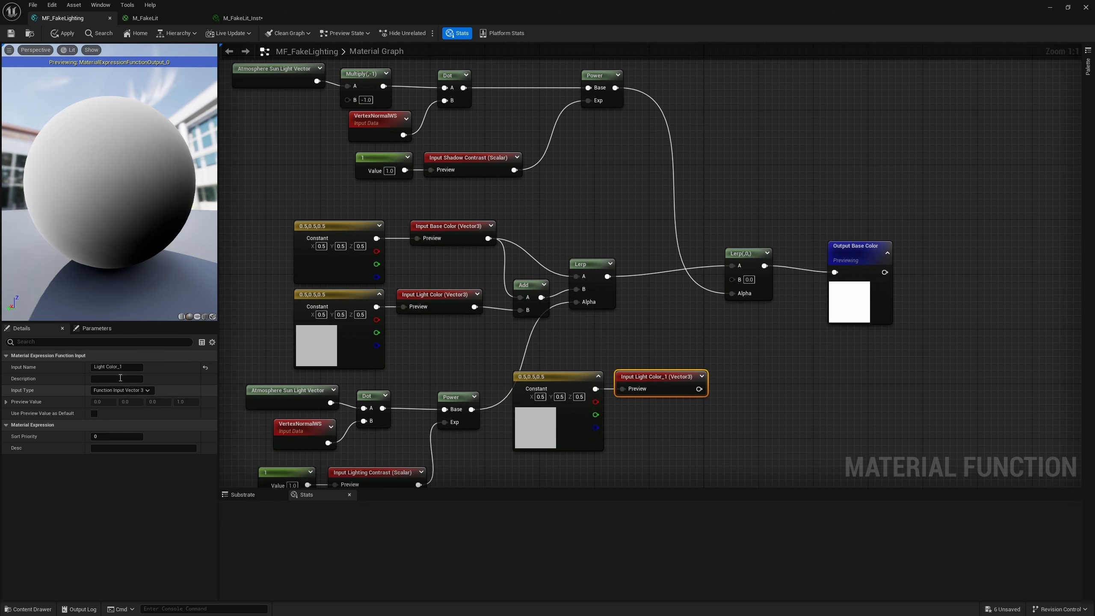
{"action": "double_click", "coordinate": [99, 366]}
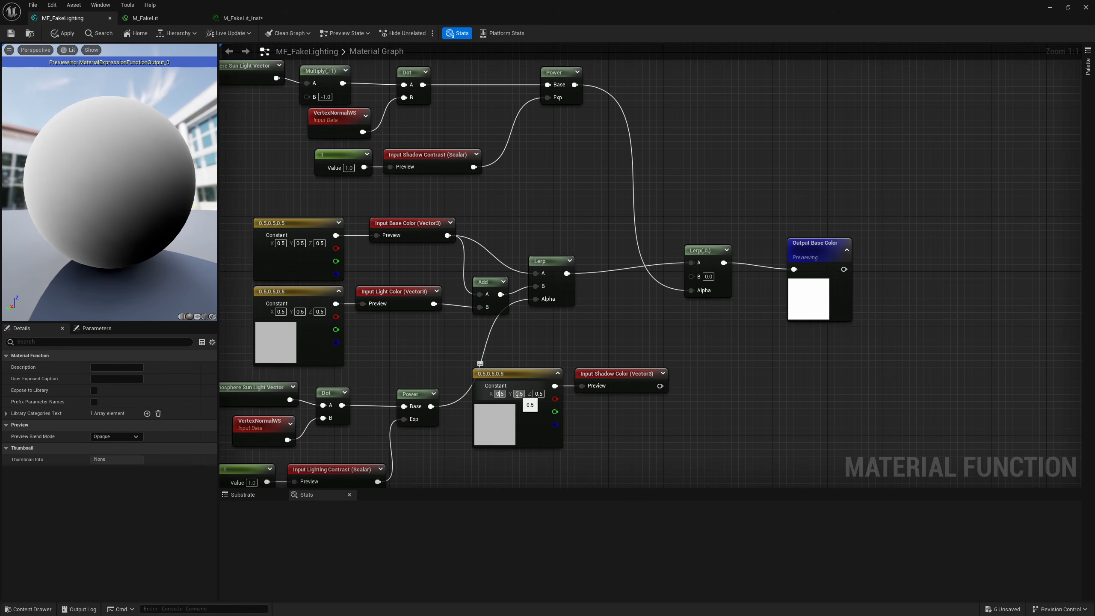
Step: Set the X, Y and Z values of the Shadow Color input's constant to 1
{"action": "key", "text": "ctrl+a"}
{"action": "type", "text": "1"}
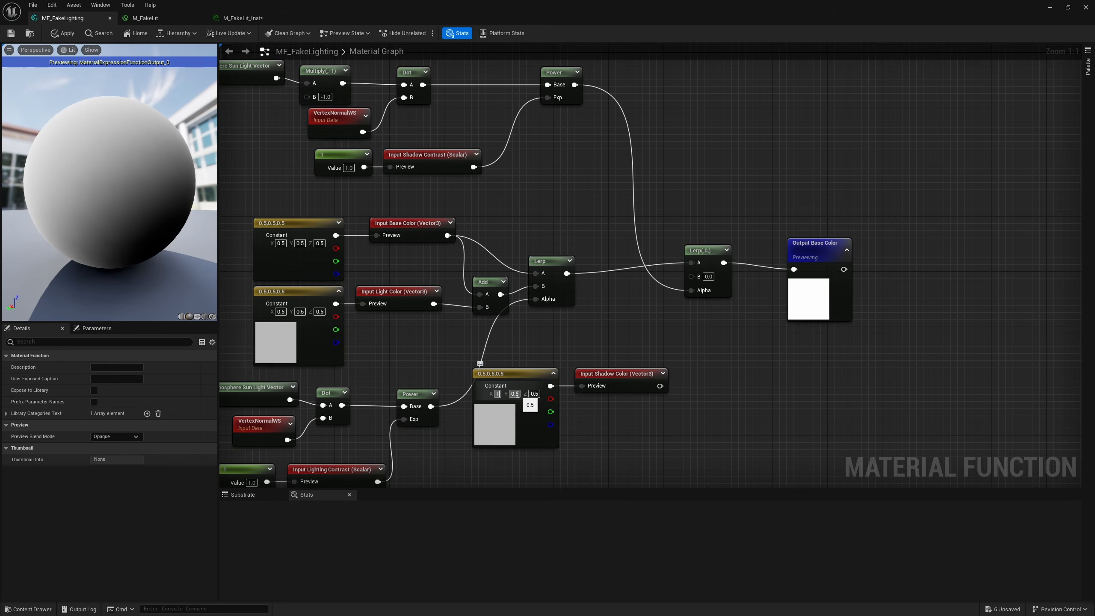
{"action": "key", "text": "Tab"}
{"action": "type", "text": "1"}
{"action": "key", "text": "Tab"}
{"action": "type", "text": "1"}
{"action": "key", "text": "Return"}
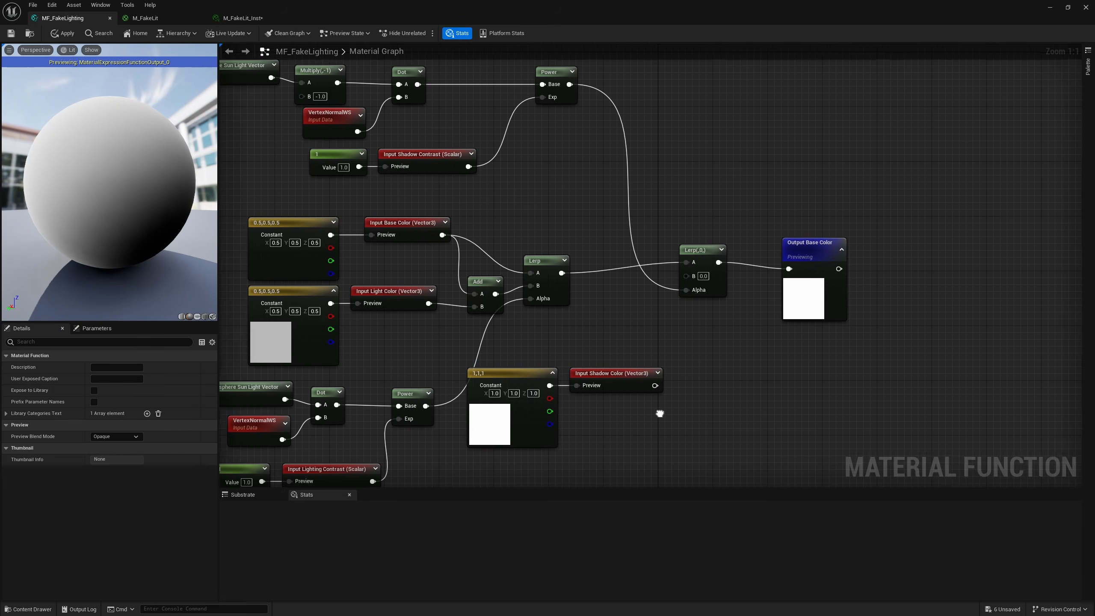
{"action": "right_click_drag", "start_coordinate": [655, 409], "coordinate": [608, 409]}
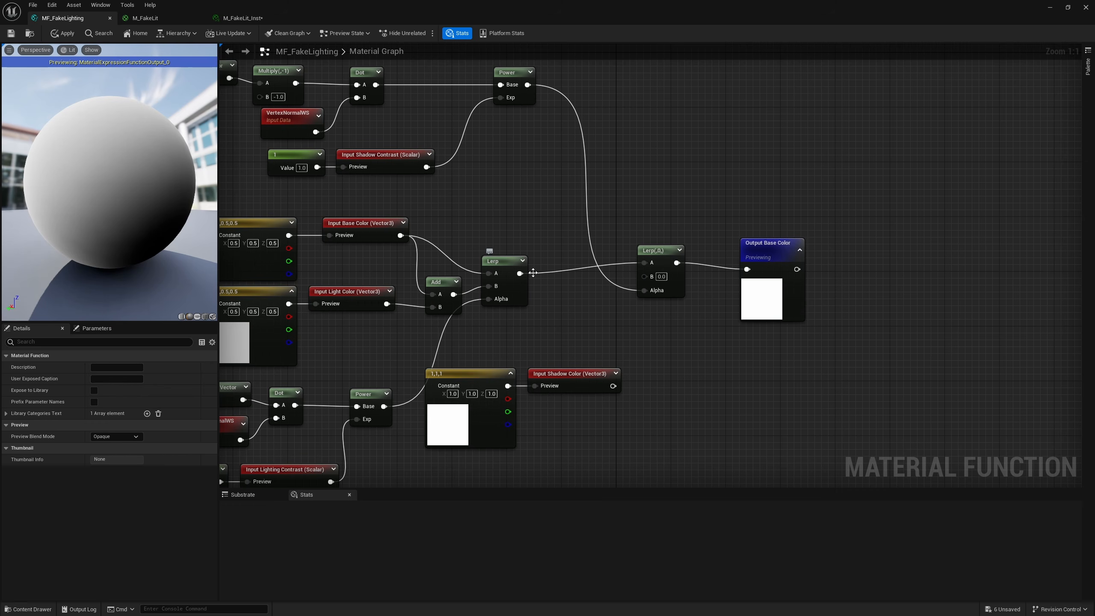
Step: Multiply the first Lerp by the Shadow Color input, feed the result into the final Lerp's B, and apply the function
{"action": "left_click", "coordinate": [573, 283]}
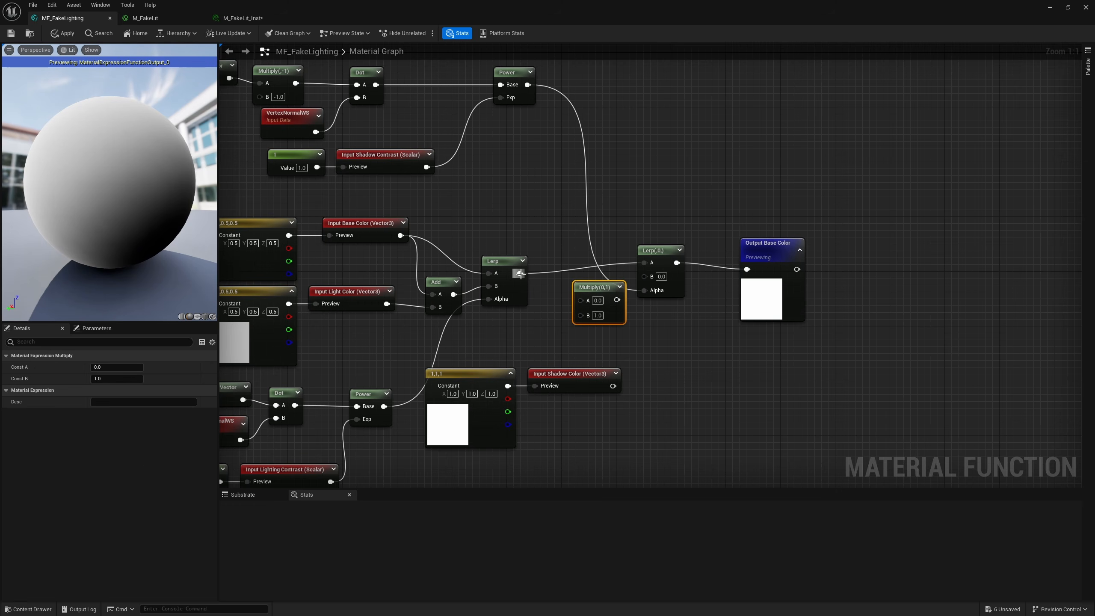
{"action": "left_click_drag", "start_coordinate": [520, 272], "coordinate": [580, 299]}
{"action": "left_click_drag", "start_coordinate": [613, 386], "coordinate": [579, 315]}
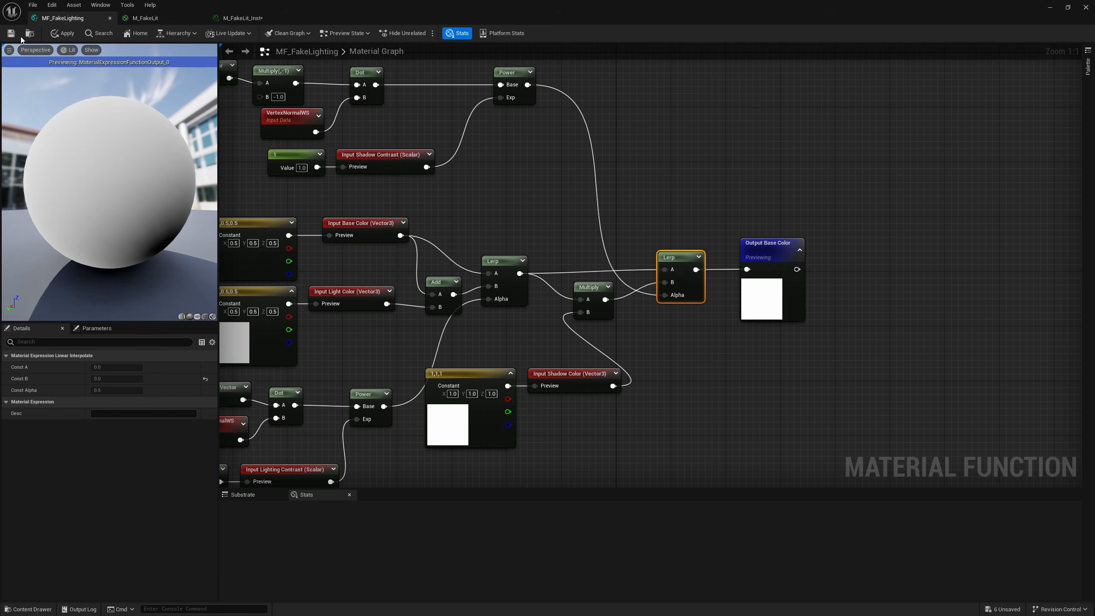
{"action": "left_click", "coordinate": [63, 34]}
Step: In M_FakeLit, add a Shadow Contrast scalar and a white Shadow Color vector parameter and connect both to MF_FakeLighting
{"action": "left_click", "coordinate": [144, 18]}
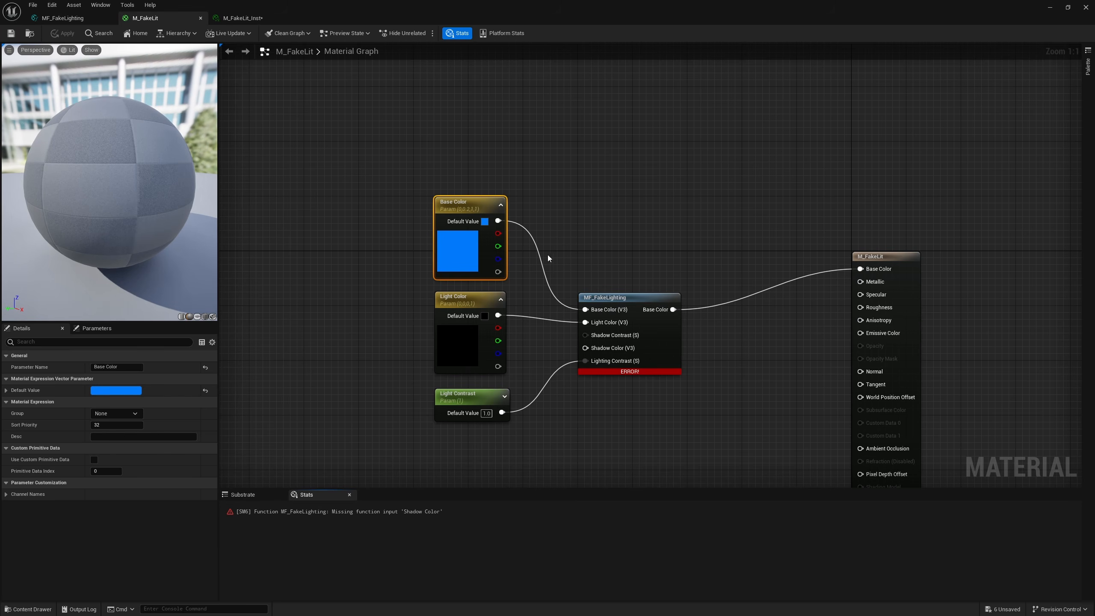
{"action": "left_click", "coordinate": [639, 239]}
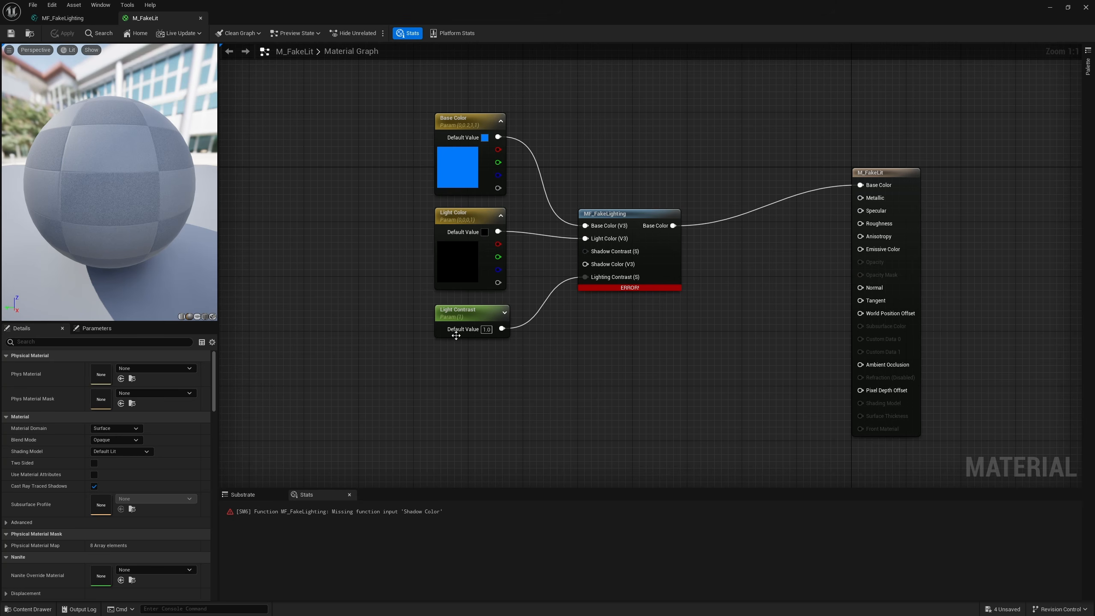
{"action": "mouse_move", "coordinate": [456, 318]}
{"action": "left_mouse_down"}
{"action": "mouse_move", "coordinate": [454, 376]}
{"action": "mouse_move", "coordinate": [459, 333]}
{"action": "left_mouse_up"}
{"action": "key", "text": "ctrl+d"}
{"action": "left_click_drag", "start_coordinate": [105, 367], "coordinate": [91, 372]}
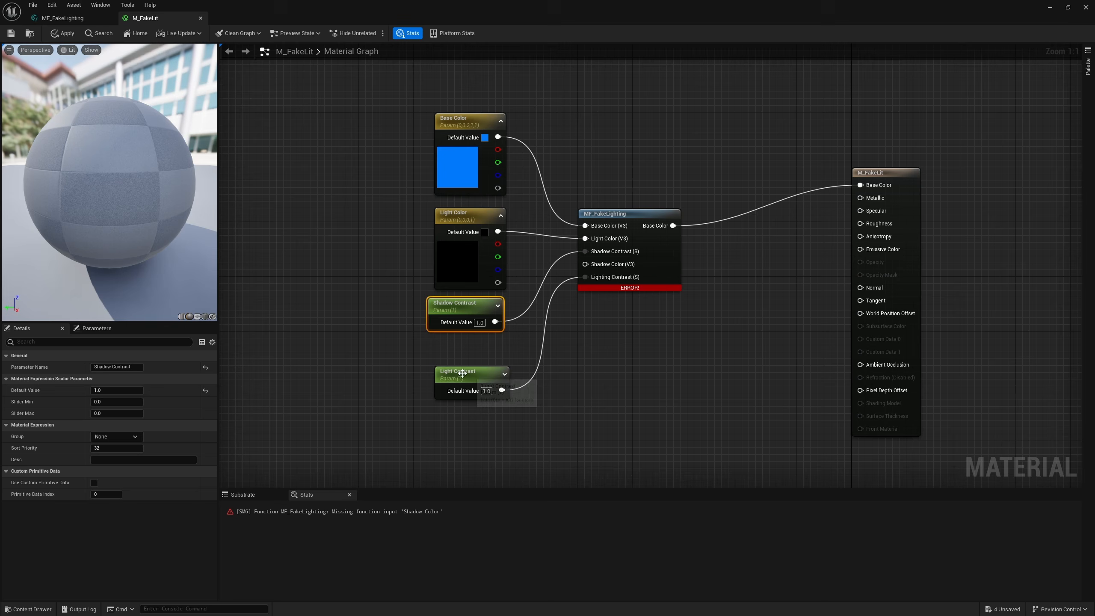
{"action": "left_click_drag", "start_coordinate": [462, 374], "coordinate": [462, 470]}
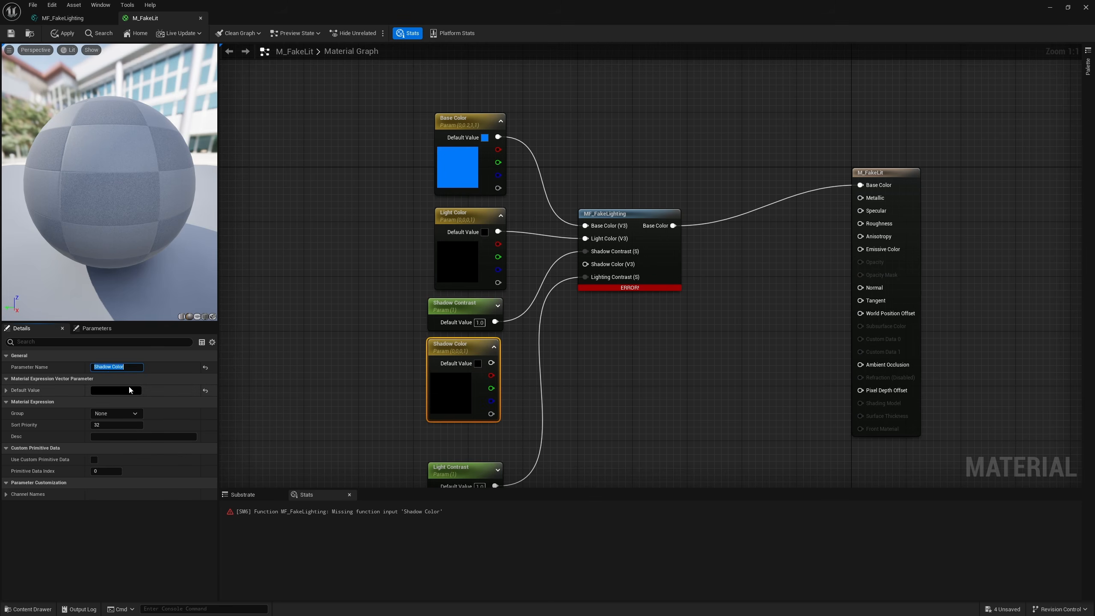
{"action": "left_click", "coordinate": [113, 391]}
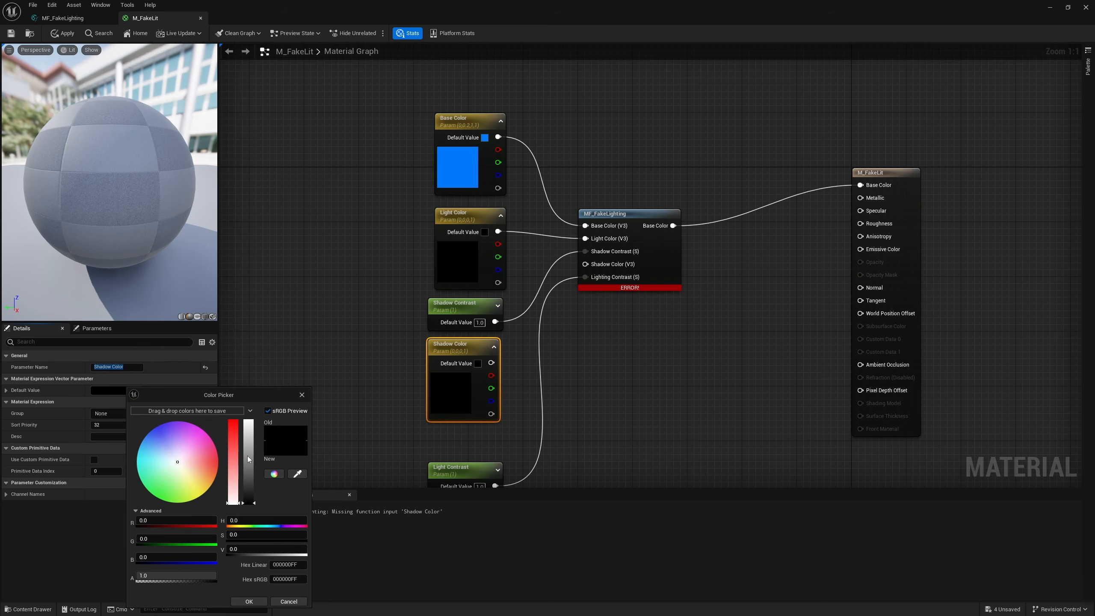
{"action": "left_click_drag", "start_coordinate": [249, 459], "coordinate": [256, 387]}
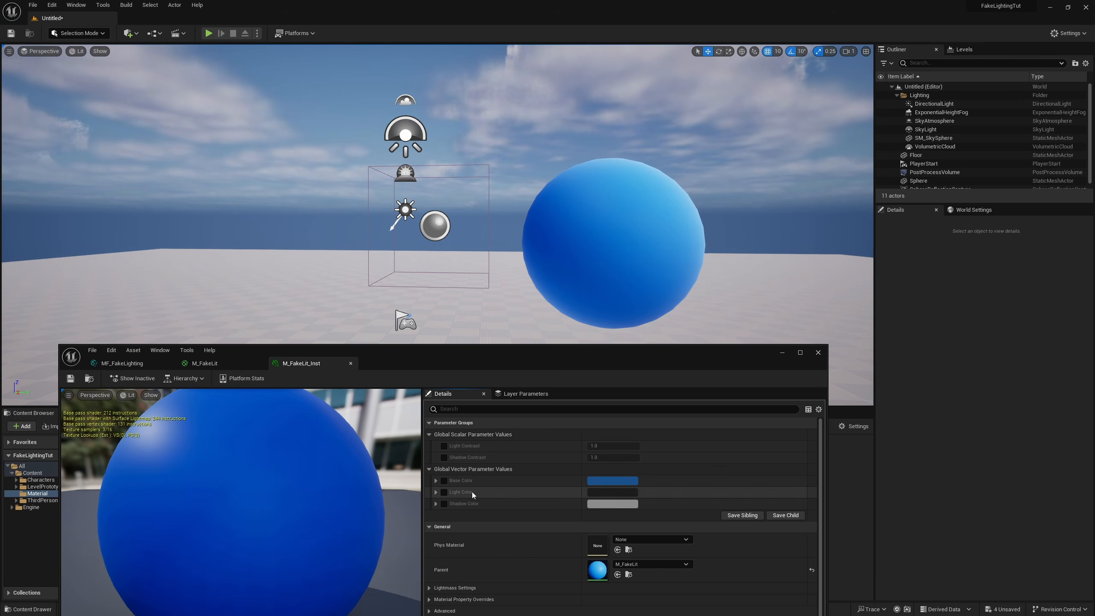
Step: Override Light Color in M_FakeLit_Inst with a neutral grey of about 0.45
{"action": "left_click", "coordinate": [443, 492]}
{"action": "left_click", "coordinate": [612, 491]}
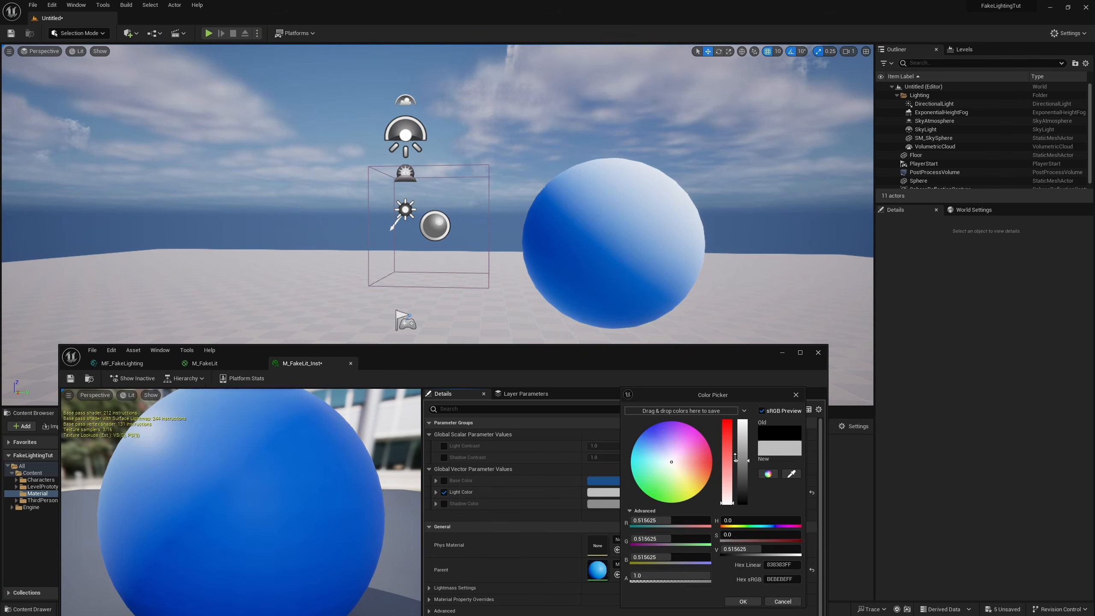
{"action": "left_click", "coordinate": [742, 602]}
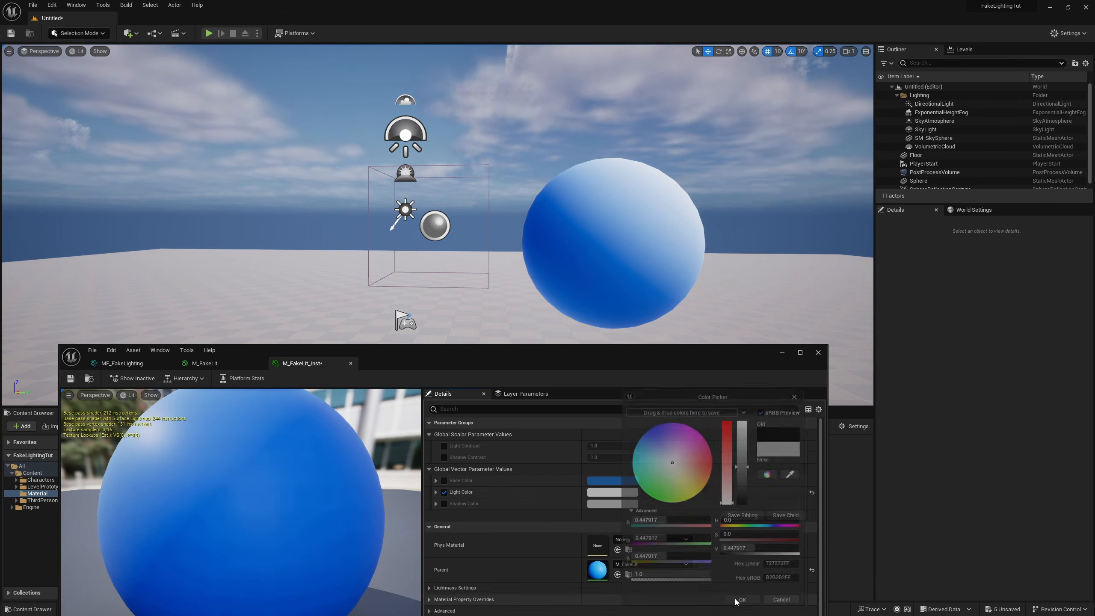
Step: Override the Shadow Color in M_FakeLit_Inst with black
{"action": "left_click", "coordinate": [443, 504]}
{"action": "left_click", "coordinate": [612, 503]}
{"action": "left_click_drag", "start_coordinate": [725, 448], "coordinate": [717, 504]}
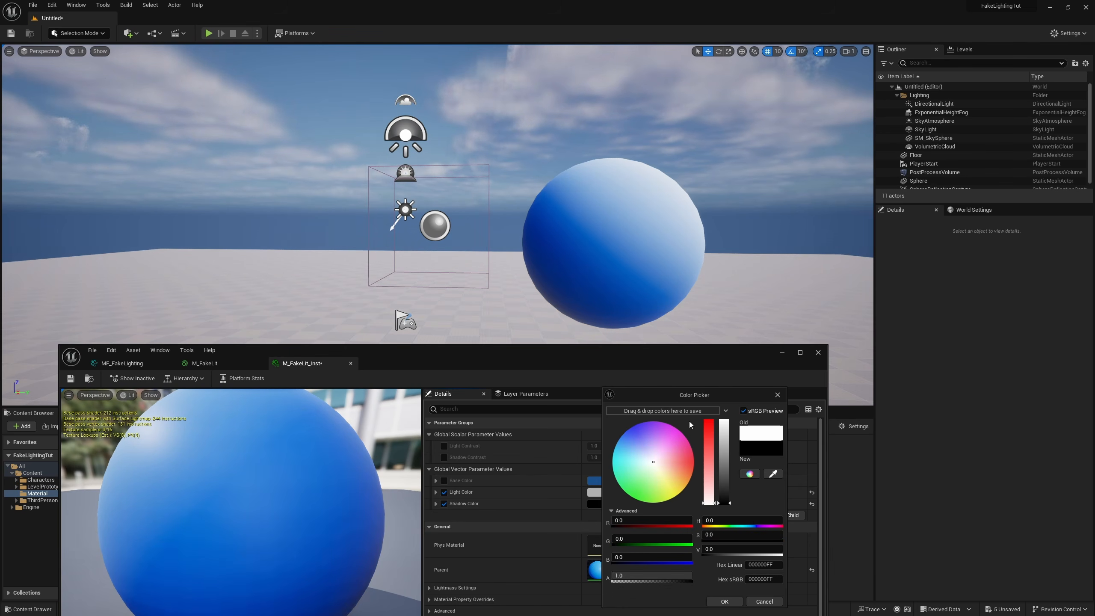
{"action": "left_click", "coordinate": [723, 601]}
Step: Enable the Light Contrast and Shadow Contrast overrides, setting Light Contrast to 3 and Shadow Contrast to 0.5
{"action": "left_click", "coordinate": [443, 457]}
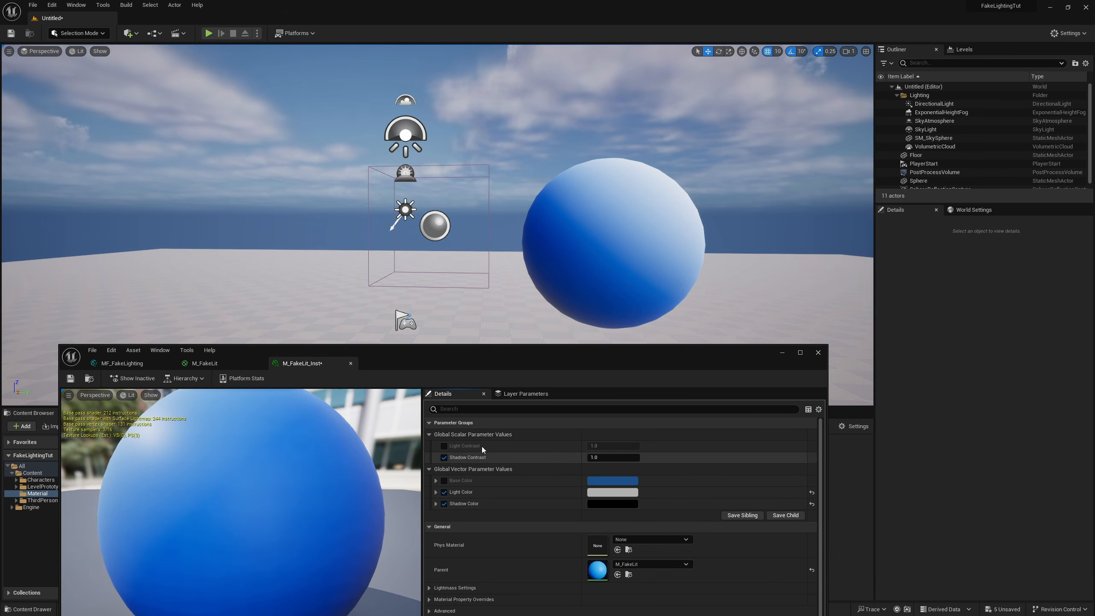
{"action": "left_click", "coordinate": [443, 445]}
{"action": "left_click", "coordinate": [603, 445]}
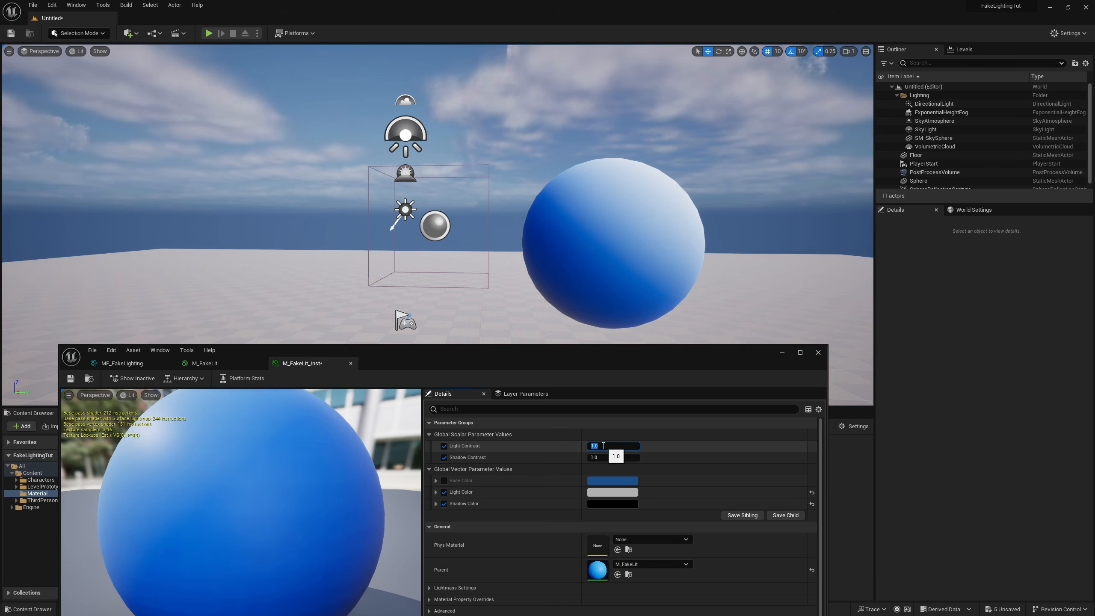
{"action": "type", "text": "3"}
{"action": "key", "text": "Tab"}
{"action": "type", "text": "0.5"}
{"action": "key", "text": "Return"}
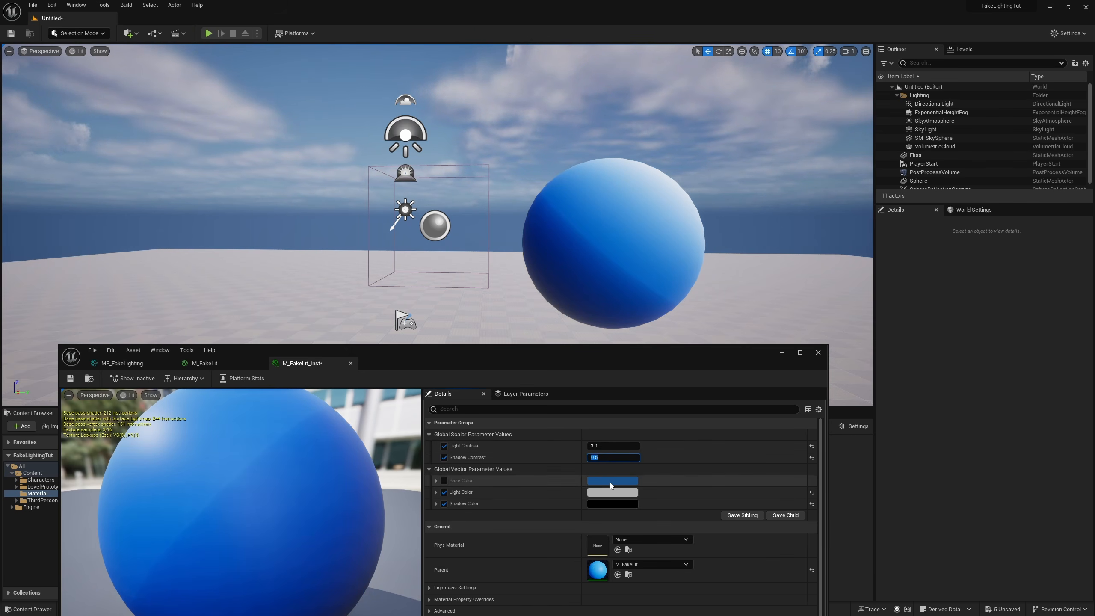
Step: Set both Shadow Contrast and Light Contrast to 1 in the material instance
{"action": "type", "text": "1"}
{"action": "key", "text": "Return"}
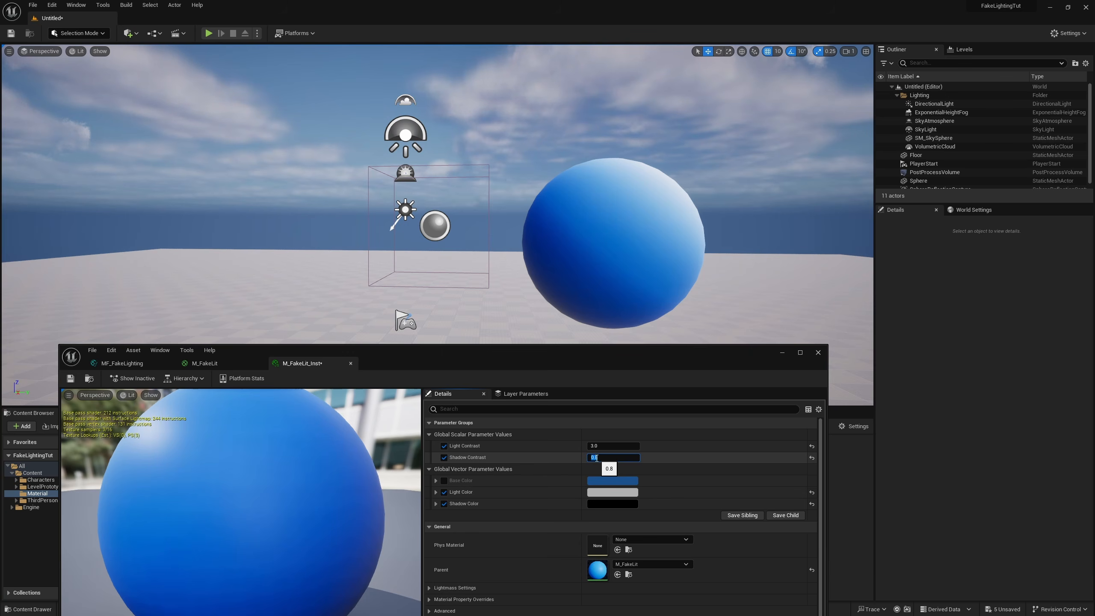
{"action": "type", "text": "1"}
{"action": "key", "text": "shift+Tab"}
{"action": "type", "text": "1"}
{"action": "key", "text": "Return"}
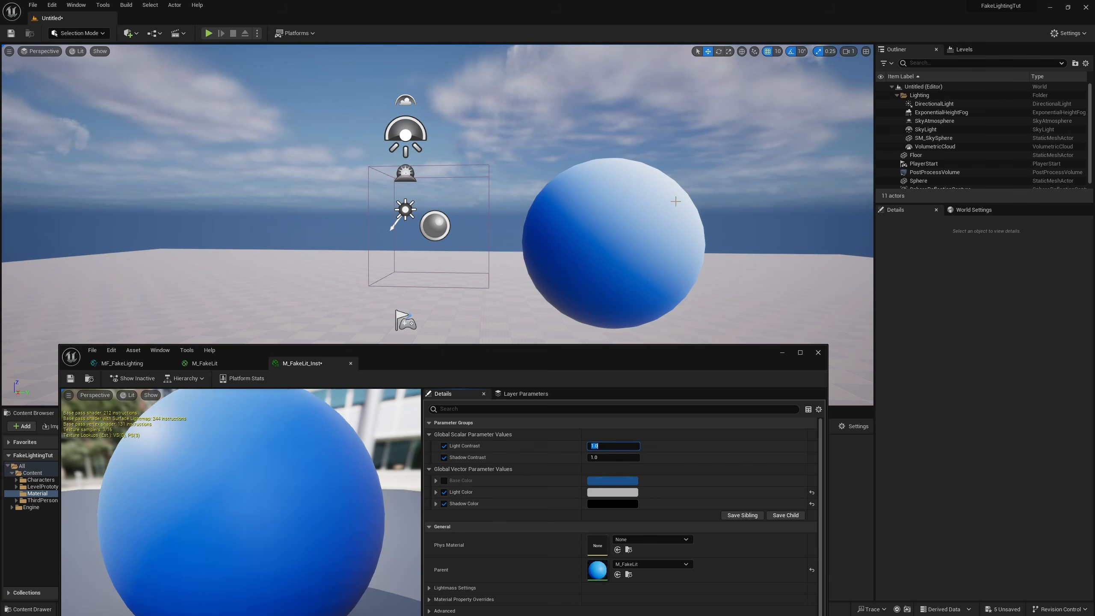
Step: Toggle the Shadow Color override to compare the sphere's shading, and change the Light Color to white
{"action": "left_click", "coordinate": [444, 504]}
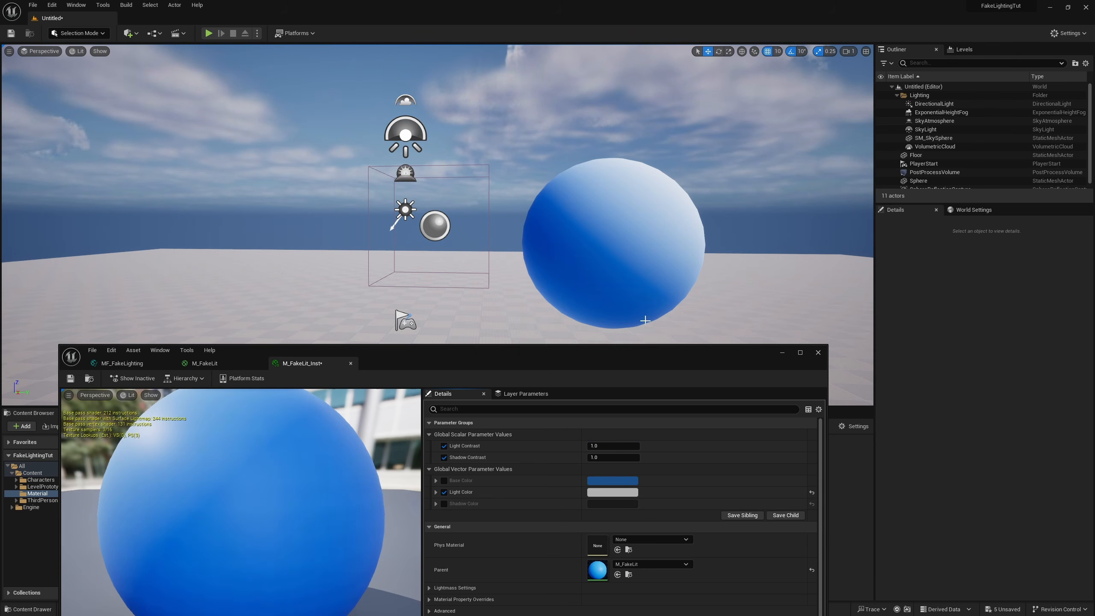
{"action": "left_click", "coordinate": [612, 492]}
{"action": "left_click_drag", "start_coordinate": [725, 481], "coordinate": [726, 612]}
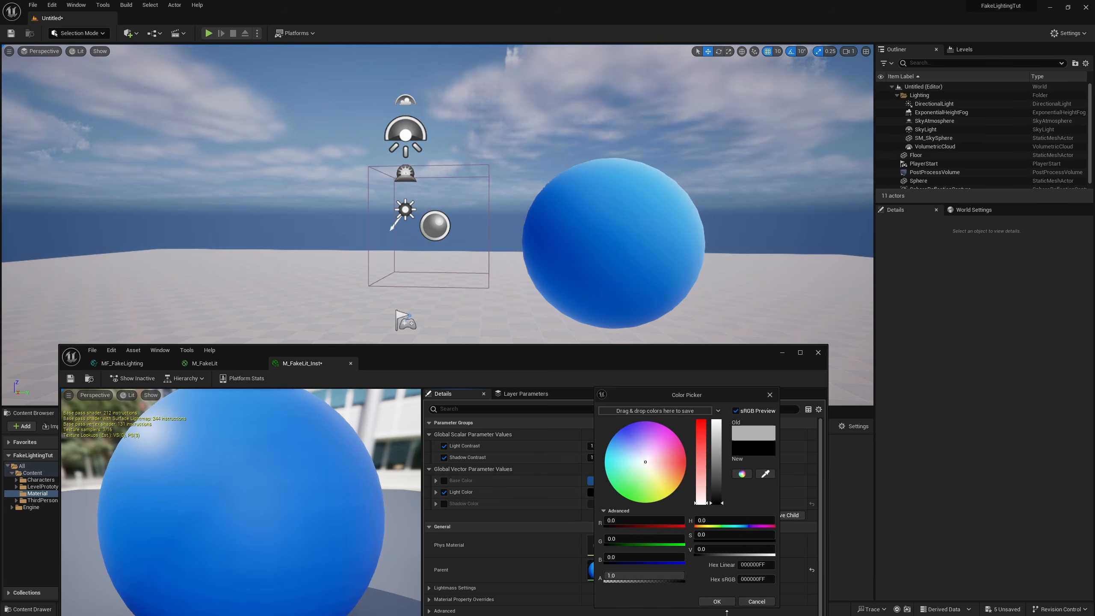
{"action": "left_click", "coordinate": [717, 602]}
Step: Examine the sphere's lit and shadowed sides from several distances and angles in the level
{"action": "mouse_move", "coordinate": [517, 216]}
{"action": "right_mouse_down"}
{"action": "mouse_move", "coordinate": [387, 216]}
{"action": "mouse_move", "coordinate": [517, 215]}
{"action": "right_mouse_up"}
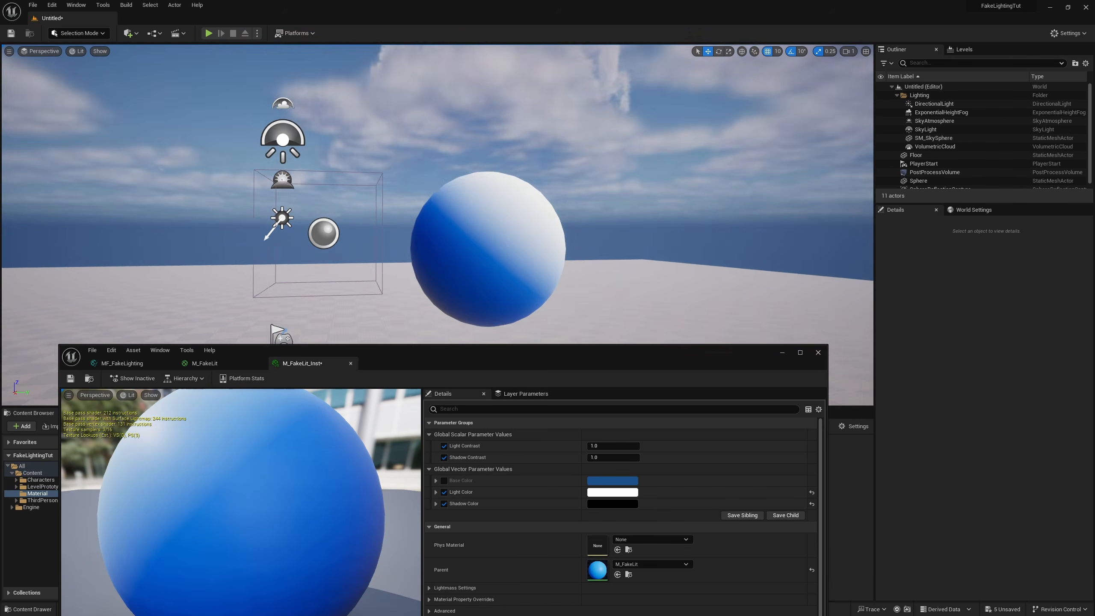
{"action": "right_click_drag", "start_coordinate": [517, 216], "coordinate": [532, 168]}
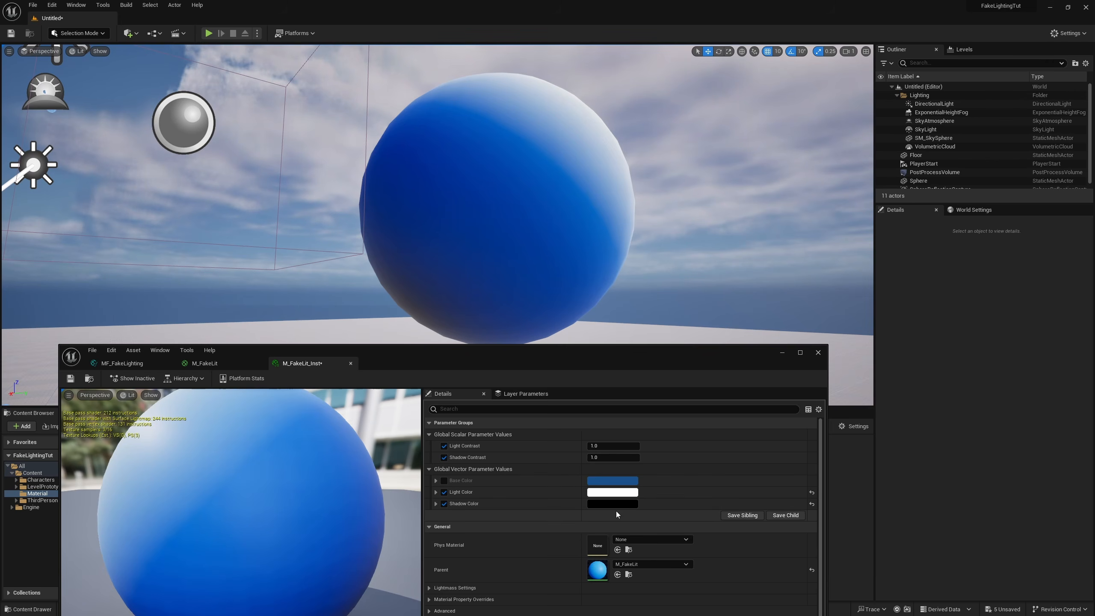
{"action": "right_click_drag", "start_coordinate": [559, 327], "coordinate": [561, 234]}
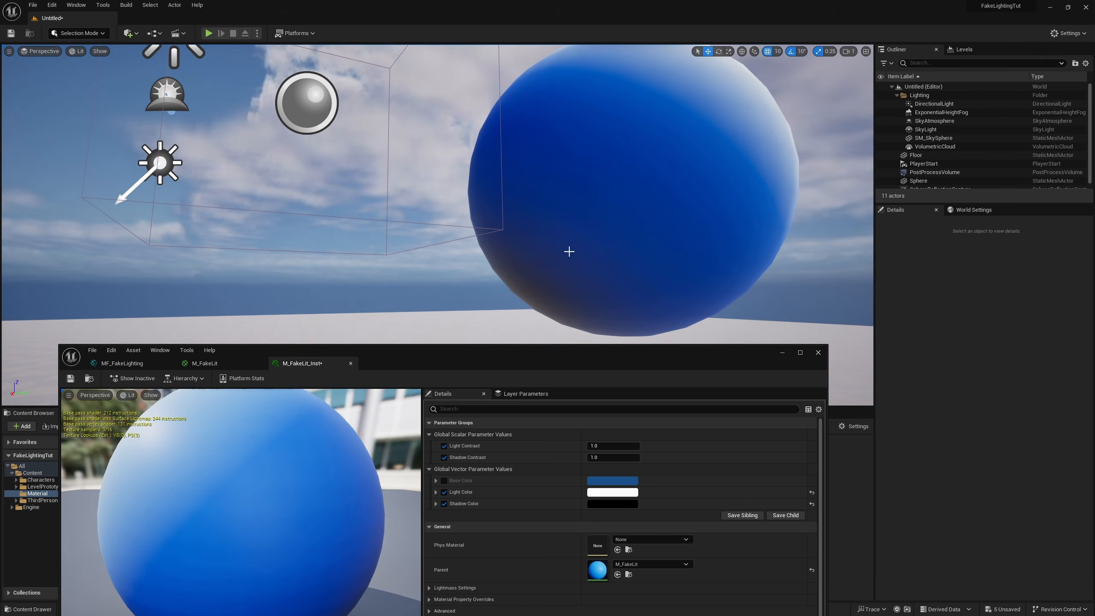
{"action": "right_click_drag", "start_coordinate": [539, 183], "coordinate": [591, 209]}
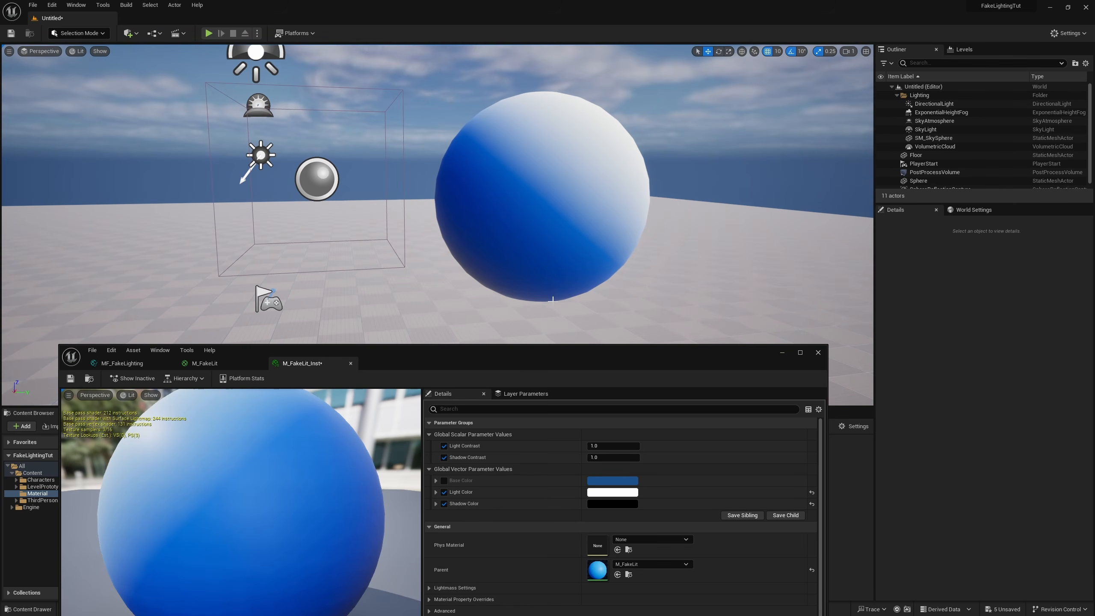
Step: In MF_FakeLighting, move Output Base Color farther from the Lerp and duplicate it below as an output named Specularity
{"action": "left_click", "coordinate": [121, 363]}
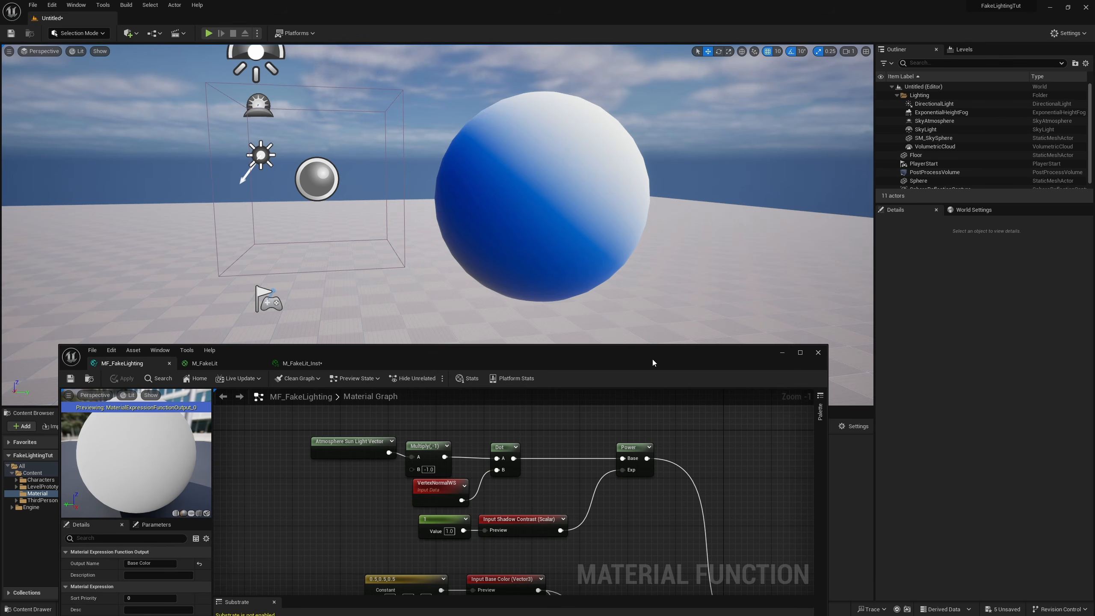
{"action": "left_click_drag", "start_coordinate": [652, 362], "coordinate": [650, 1]}
{"action": "left_click", "coordinate": [752, 329]}
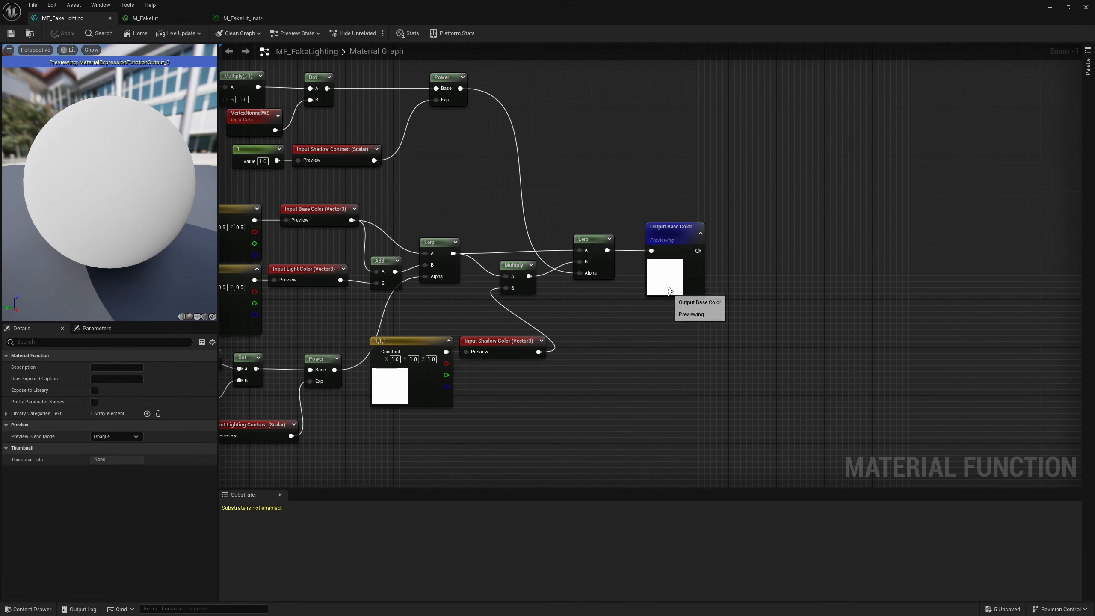
{"action": "left_click_drag", "start_coordinate": [667, 288], "coordinate": [816, 289]}
{"action": "right_click_drag", "start_coordinate": [831, 340], "coordinate": [785, 311]}
{"action": "key", "text": "ctrl+d"}
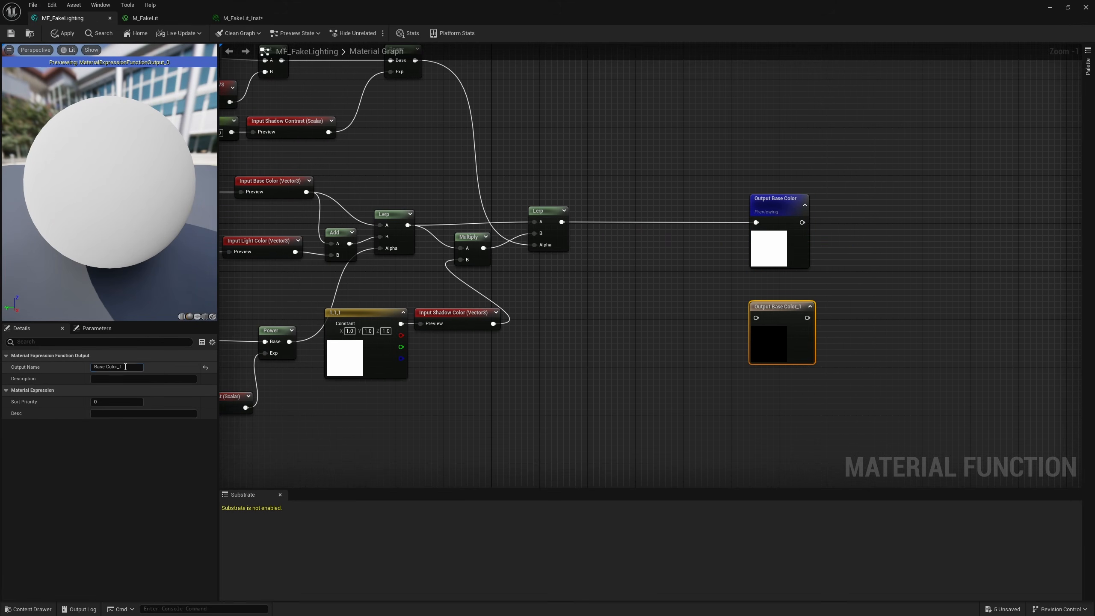
{"action": "double_click", "coordinate": [123, 366]}
{"action": "type", "text": "S"}
{"action": "type", "text": "pecularity"}
Step: Add a Lerp near Output Specularity with the upper Power as Alpha and set its B to 0
{"action": "left_click", "coordinate": [612, 343]}
{"action": "right_click_drag", "start_coordinate": [612, 342], "coordinate": [740, 404]}
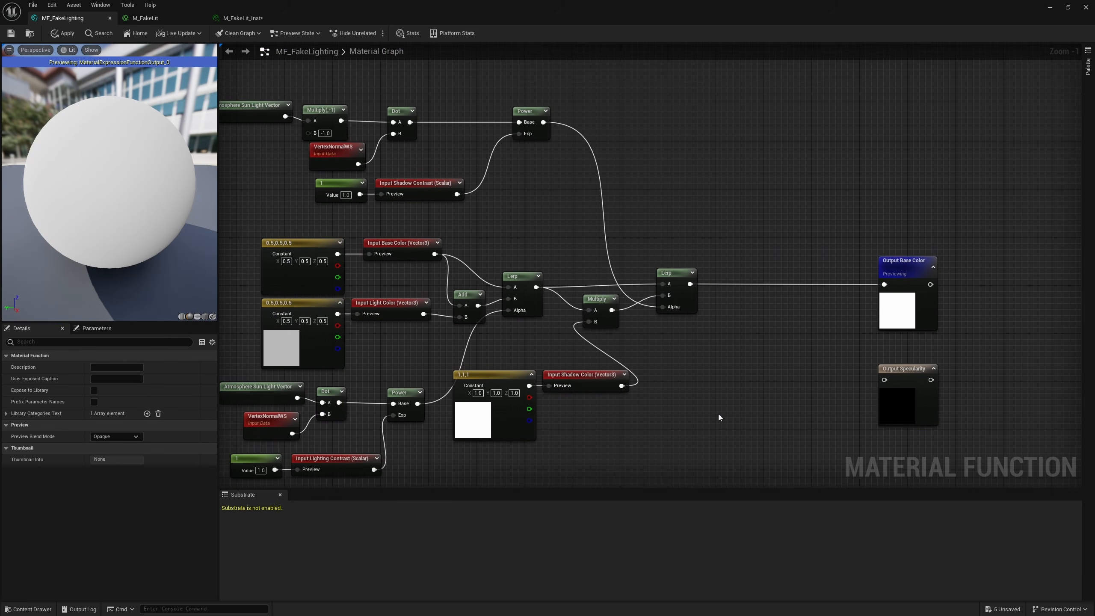
{"action": "left_click", "coordinate": [715, 414]}
{"action": "right_click_drag", "start_coordinate": [553, 171], "coordinate": [635, 184]}
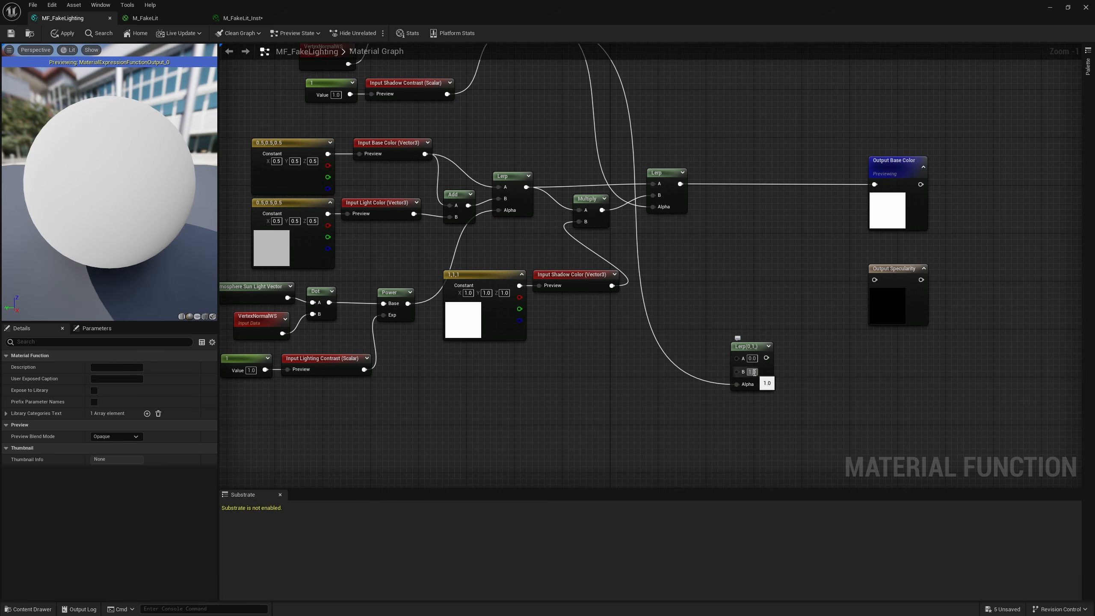
{"action": "left_click", "coordinate": [752, 371]}
{"action": "type", "text": "0"}
{"action": "key", "text": "Return"}
Step: Duplicate the Input Lighting Contrast and its constant near the new Lerp and rename the copied input Specularity
{"action": "right_click_drag", "start_coordinate": [531, 363], "coordinate": [578, 366]}
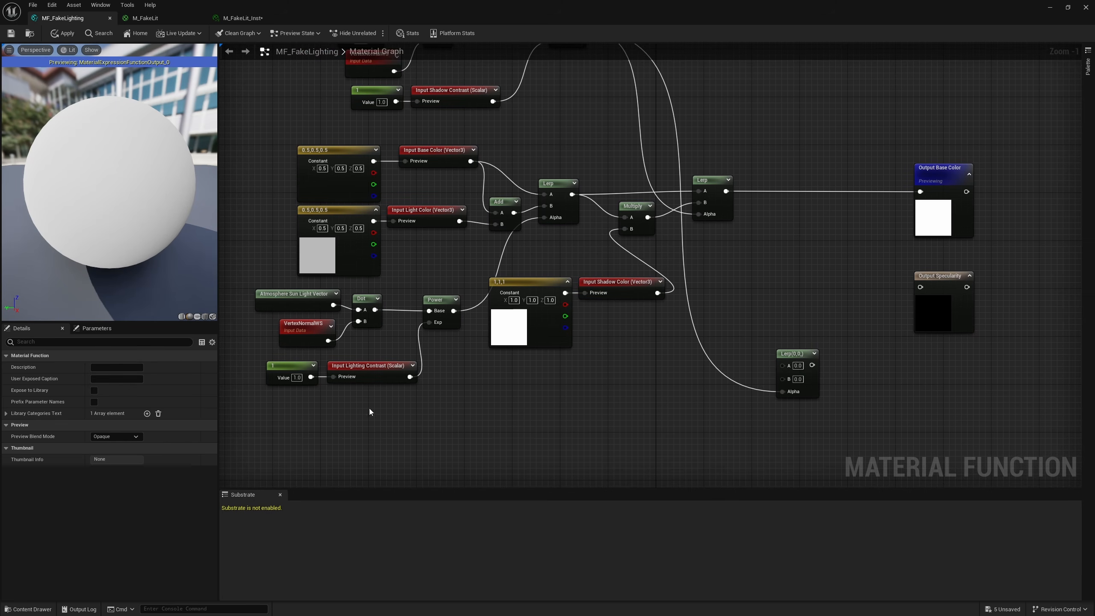
{"action": "left_click_drag", "start_coordinate": [415, 406], "coordinate": [314, 372]}
{"action": "key", "text": "ctrl+c"}
{"action": "right_click_drag", "start_coordinate": [491, 390], "coordinate": [425, 387]}
{"action": "key", "text": "ctrl+v"}
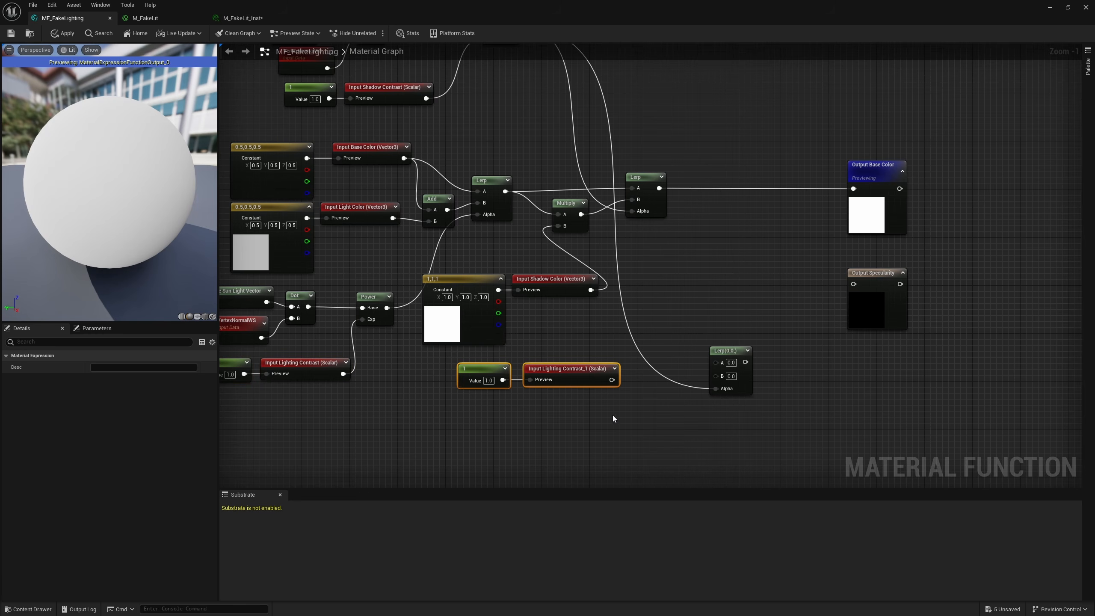
{"action": "left_click", "coordinate": [569, 369]}
{"action": "left_click", "coordinate": [125, 367]}
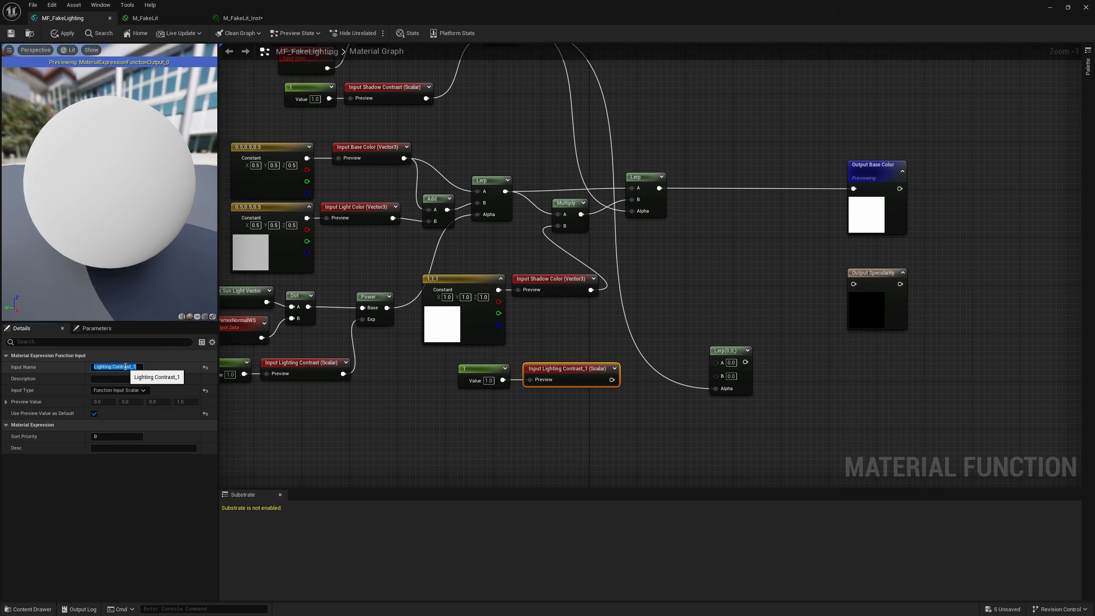
{"action": "type", "text": "Specularity"}
{"action": "key", "text": "Return"}
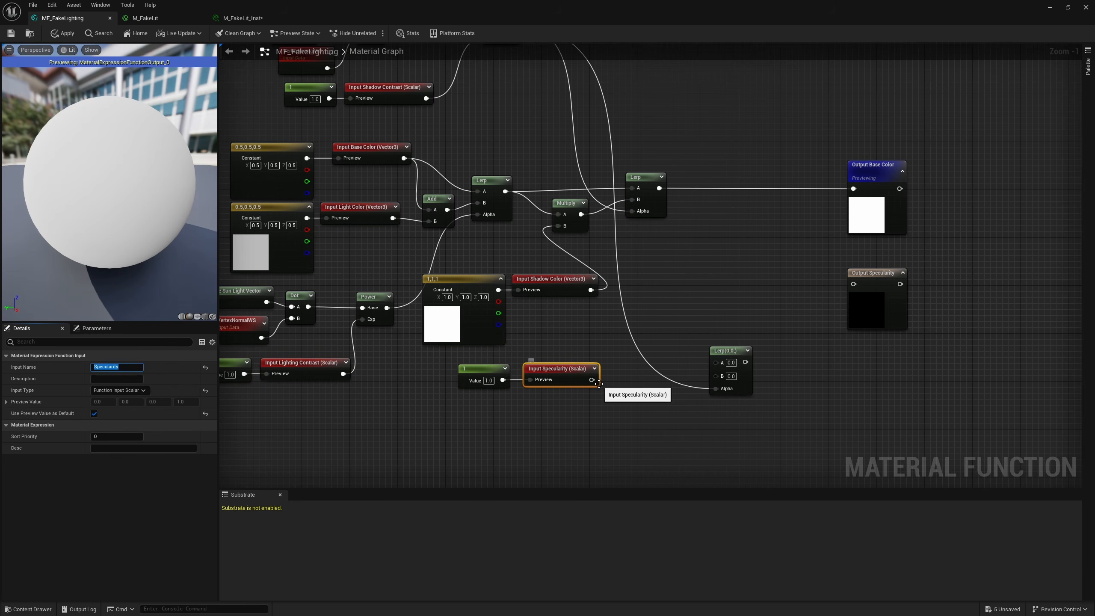
Step: Wire Input Specularity through the new Lerp's A to Output Specularity, align these nodes, and save the function
{"action": "left_click_drag", "start_coordinate": [592, 379], "coordinate": [715, 362]}
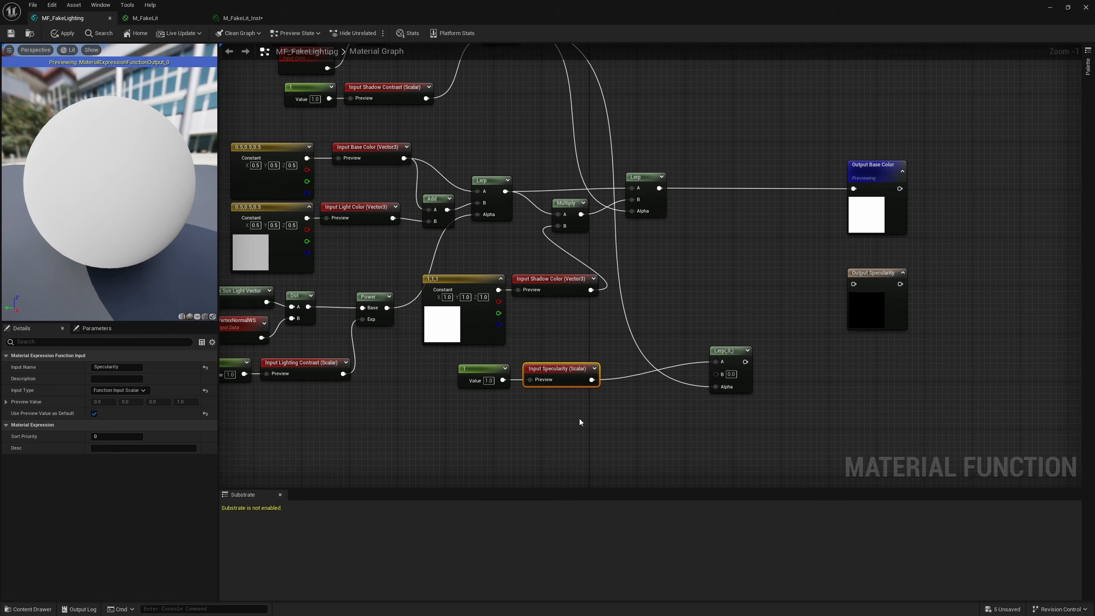
{"action": "left_click_drag", "start_coordinate": [580, 420], "coordinate": [456, 358]}
{"action": "left_click_drag", "start_coordinate": [577, 371], "coordinate": [638, 353]}
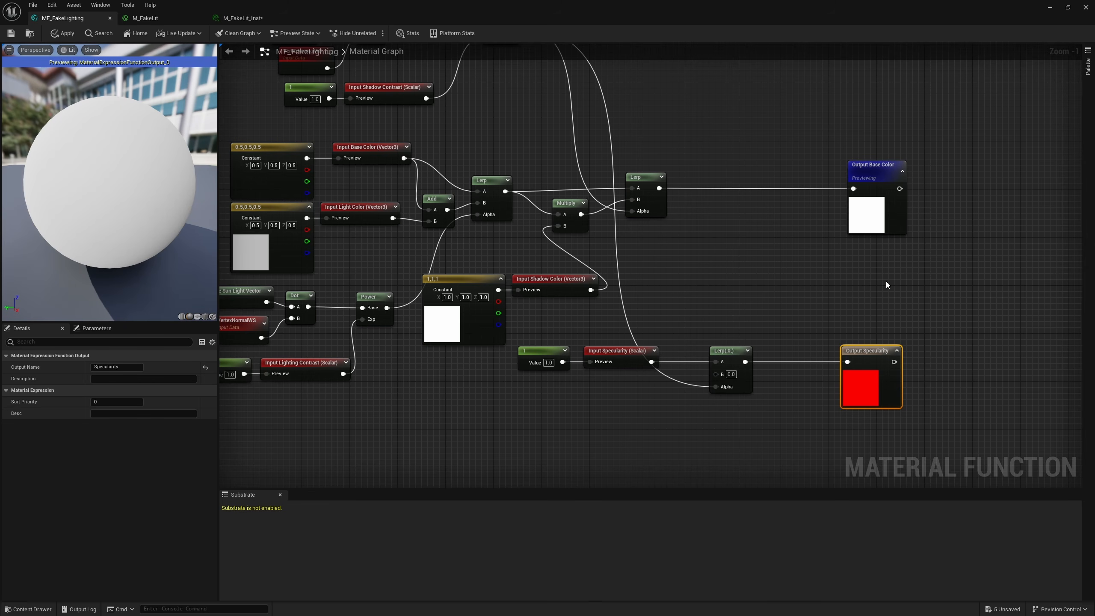
{"action": "left_click", "coordinate": [10, 33]}
Step: In M_FakeLit, add a constant of 0.5 and connect it to the Specularity input of MF_FakeLighting
{"action": "left_click", "coordinate": [239, 21]}
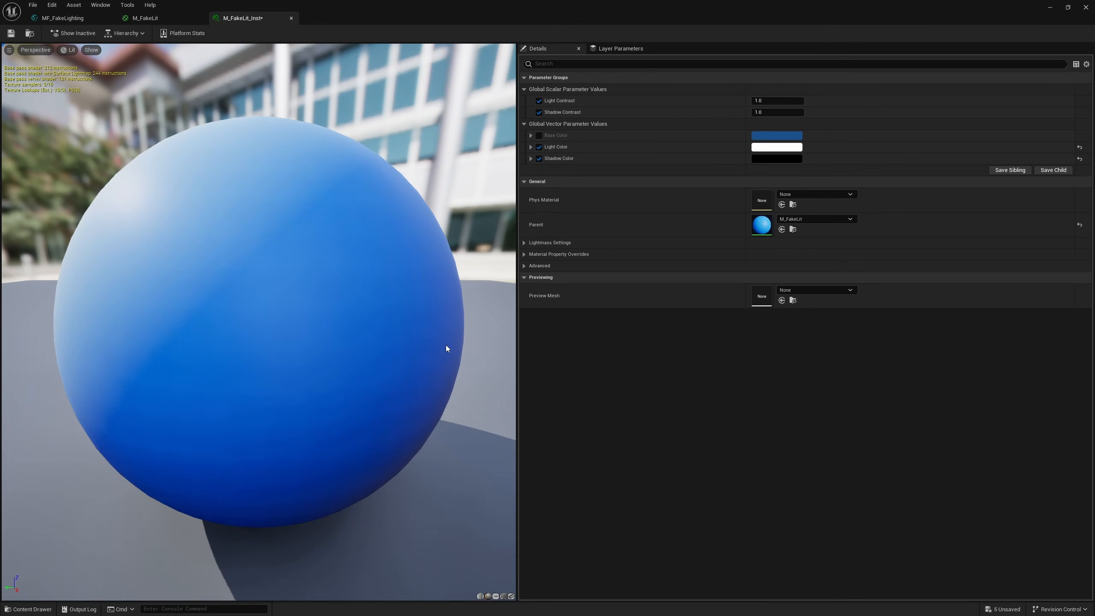
{"action": "left_click", "coordinate": [146, 17]}
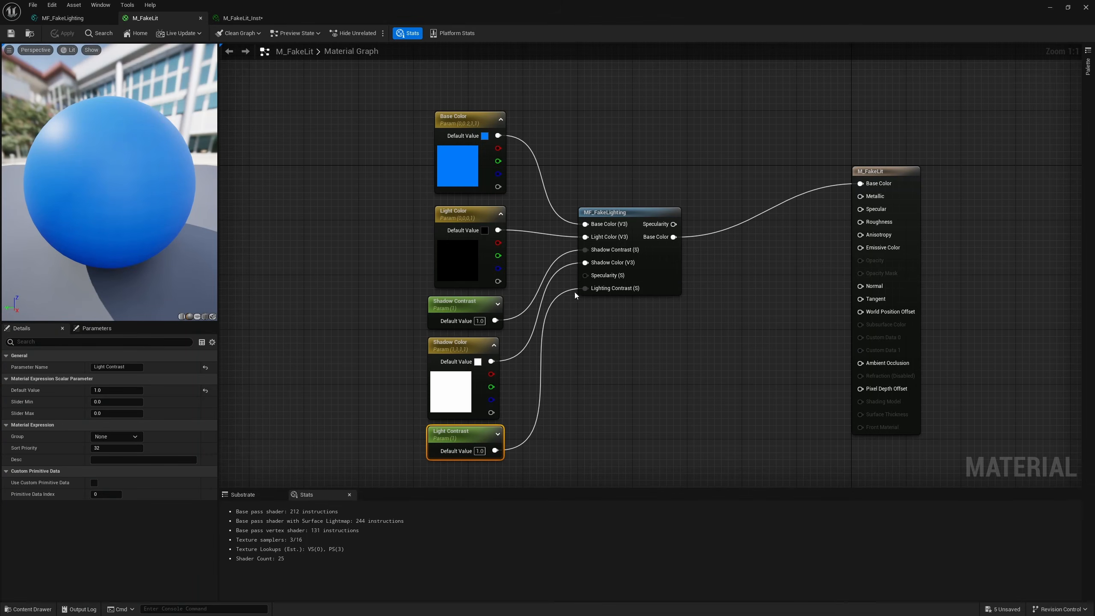
{"action": "left_click", "coordinate": [612, 378]}
{"action": "right_click_drag", "start_coordinate": [612, 378], "coordinate": [624, 303]}
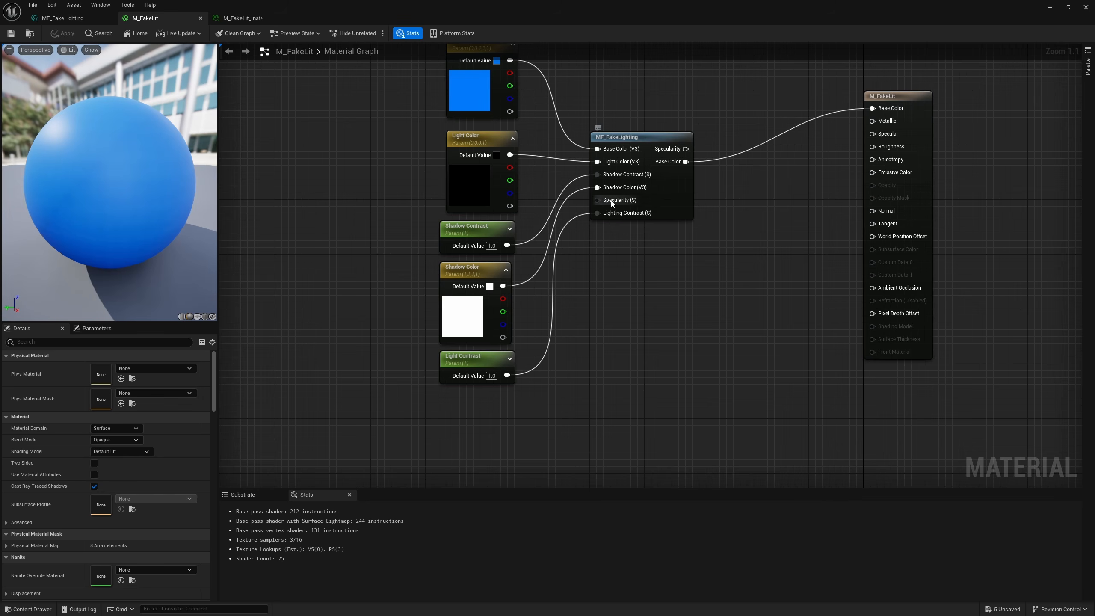
{"action": "left_click", "coordinate": [565, 300]}
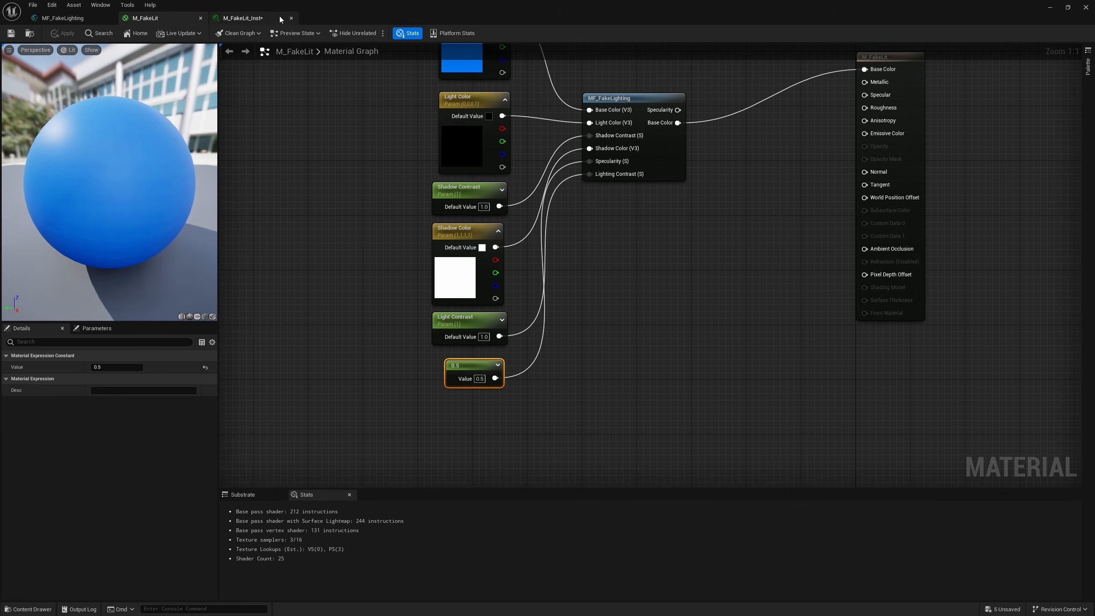
Step: In MF_FakeLighting, set the constant feeding Input Specularity to 0.5, and view the sphere in the level
{"action": "left_click", "coordinate": [263, 18]}
{"action": "left_click", "coordinate": [71, 19]}
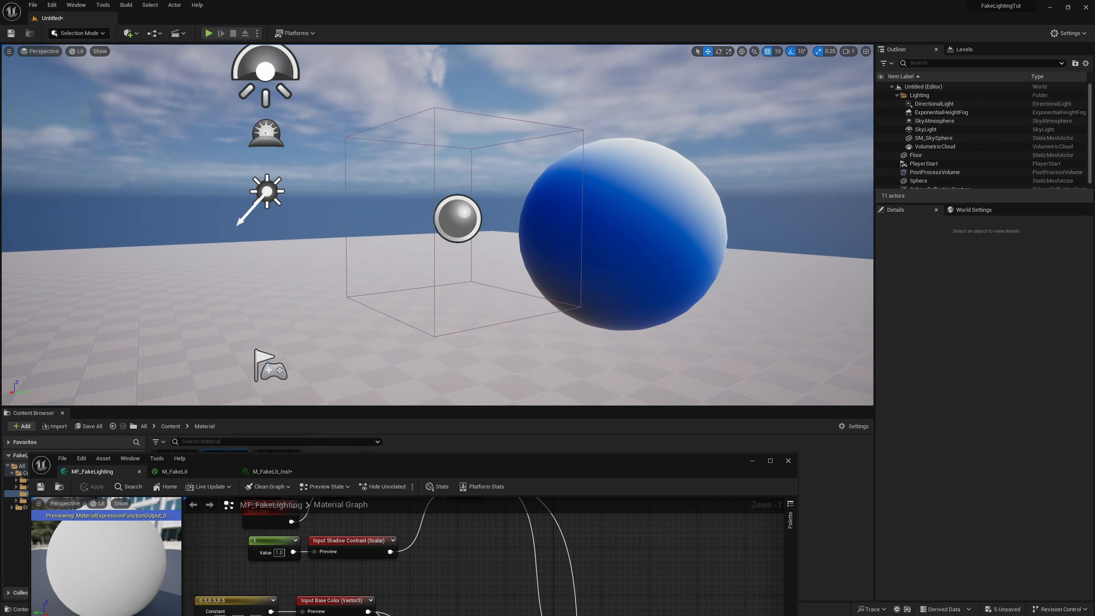
{"action": "right_click_drag", "start_coordinate": [549, 288], "coordinate": [559, 295]}
{"action": "key", "text": "d"}
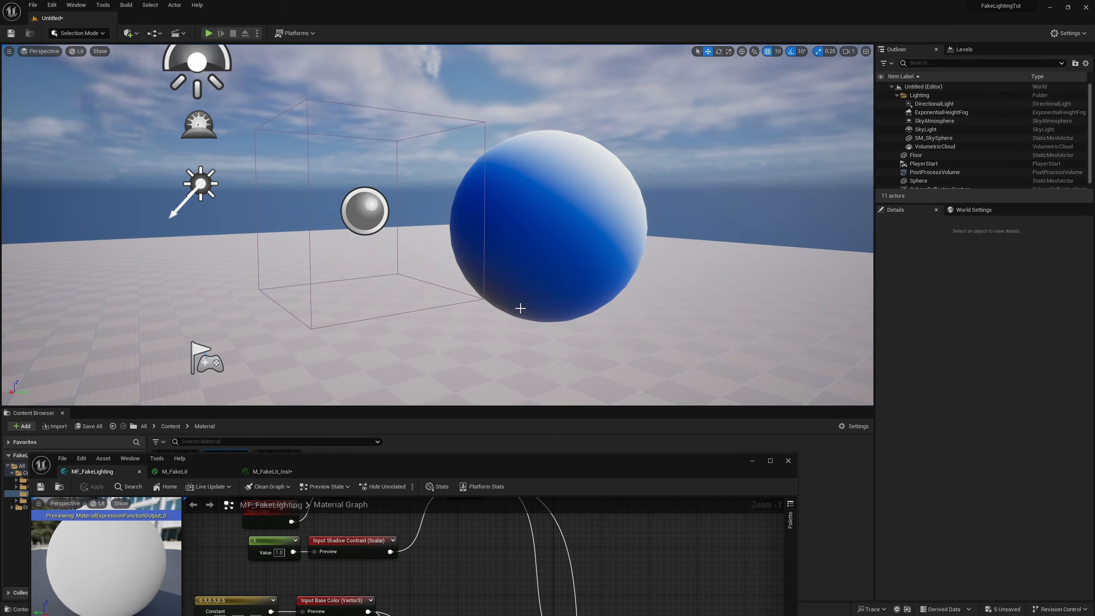
{"action": "right_click_drag", "start_coordinate": [500, 272], "coordinate": [512, 277]}
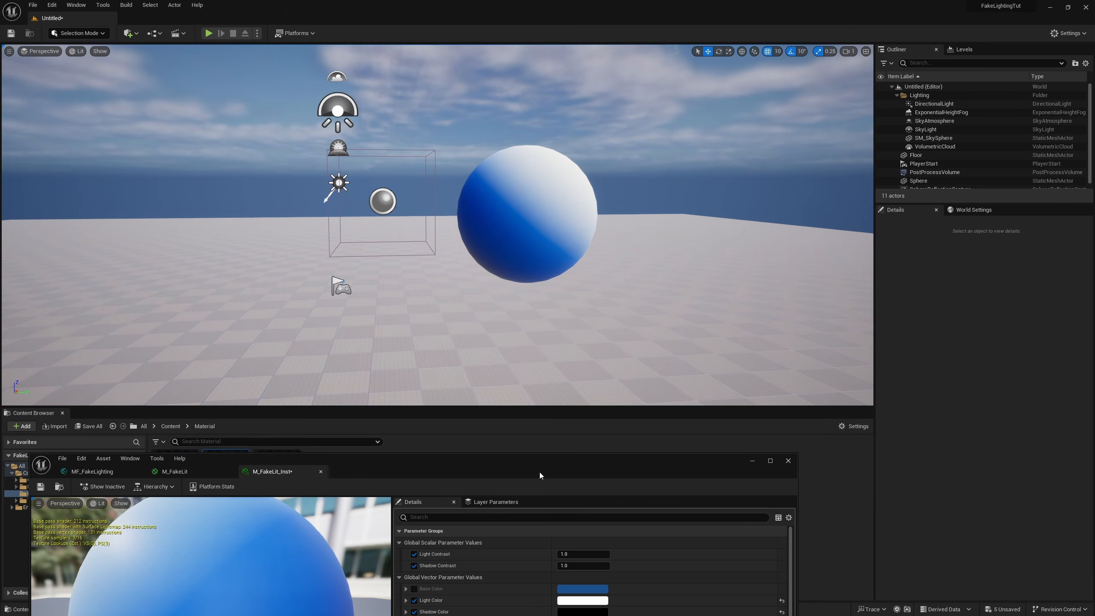
{"action": "left_click_drag", "start_coordinate": [539, 473], "coordinate": [573, 279]}
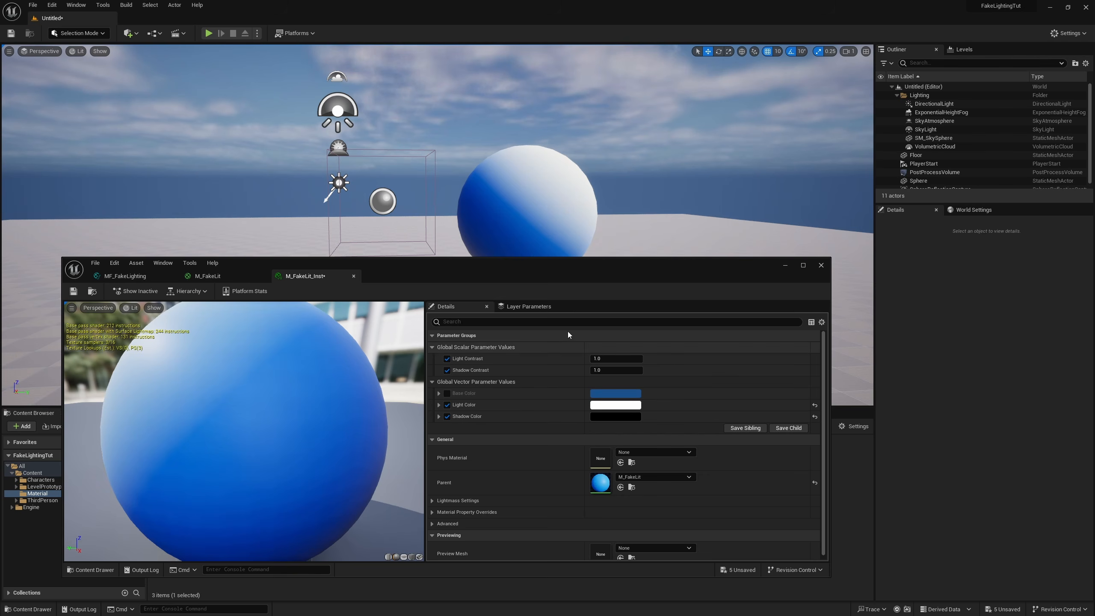
{"action": "left_click_drag", "start_coordinate": [561, 275], "coordinate": [562, 540]}
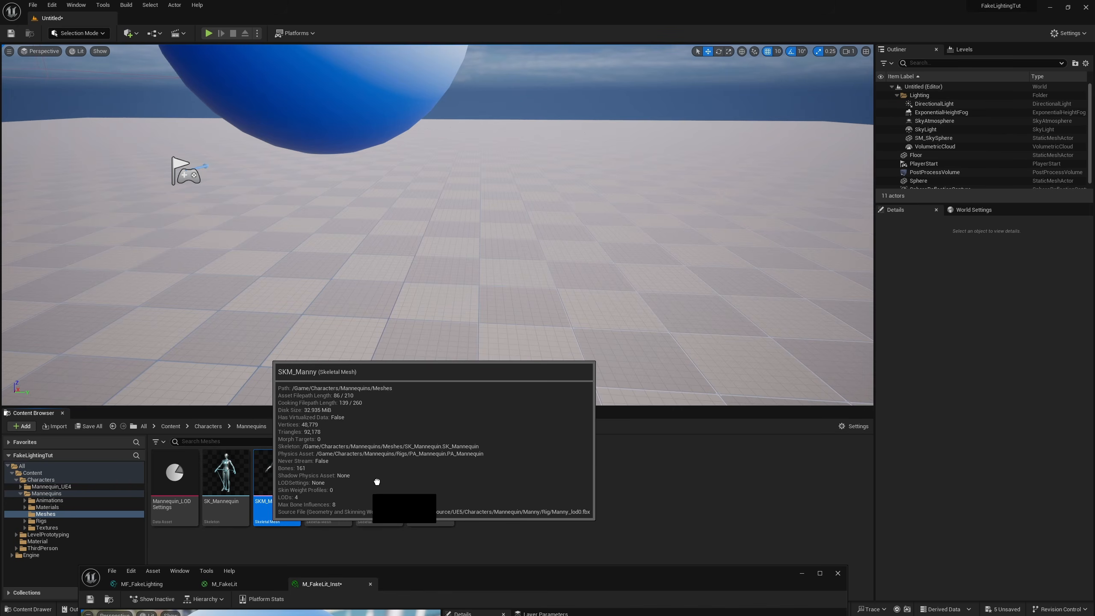
Step: Place the SKM_Manny skeletal mesh from the Mannequins Meshes folder on the floor near the sphere and rotate it 90 degrees about Z
{"action": "left_click_drag", "start_coordinate": [276, 474], "coordinate": [590, 299]}
{"action": "key", "text": "f"}
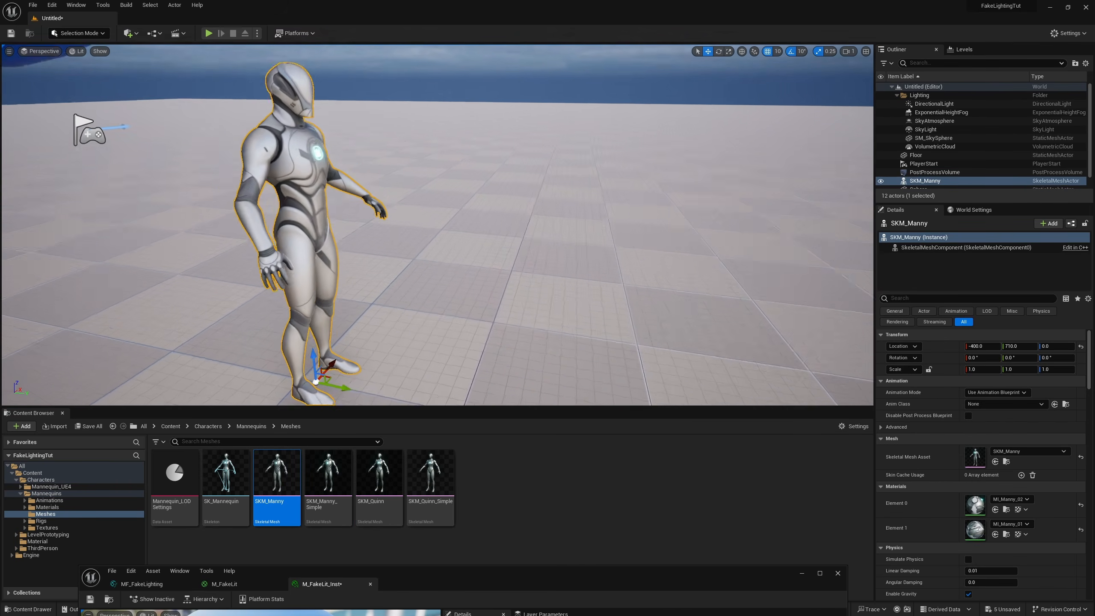
{"action": "right_click_drag", "start_coordinate": [590, 299], "coordinate": [560, 299]}
{"action": "key", "text": "s"}
{"action": "key", "text": "e"}
{"action": "left_click_drag", "start_coordinate": [584, 329], "coordinate": [694, 302]}
{"action": "key", "text": "w"}
{"action": "right_click_drag", "start_coordinate": [695, 301], "coordinate": [732, 298]}
Step: Open SKM_Manny's MI_Manny_02 material instance and its parent material M_Mannequin, showing the graph around the material output
{"action": "double_click", "coordinate": [974, 505]}
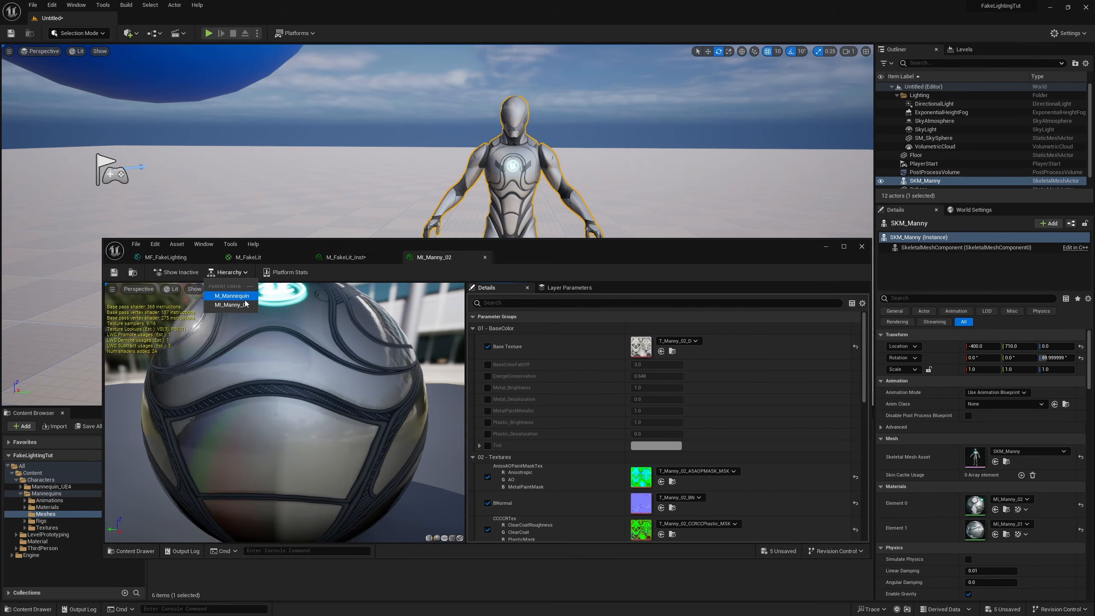
{"action": "left_click", "coordinate": [431, 257]}
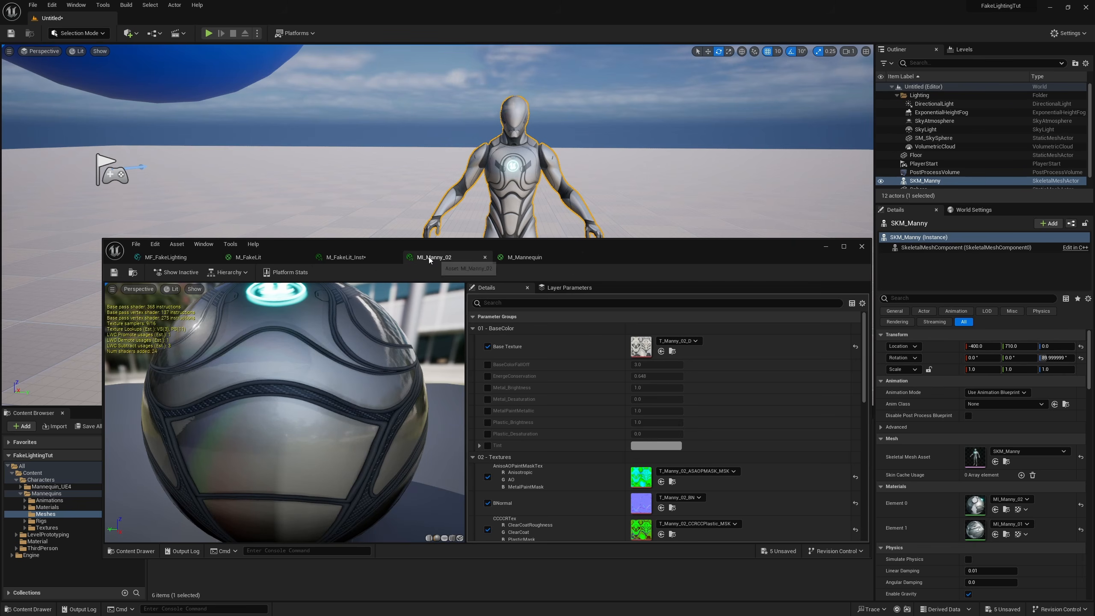
{"action": "scroll", "coordinate": [605, 449], "scroll_direction": "down", "scroll_amount": 3}
{"action": "scroll", "coordinate": [606, 450], "scroll_direction": "down", "scroll_amount": 10}
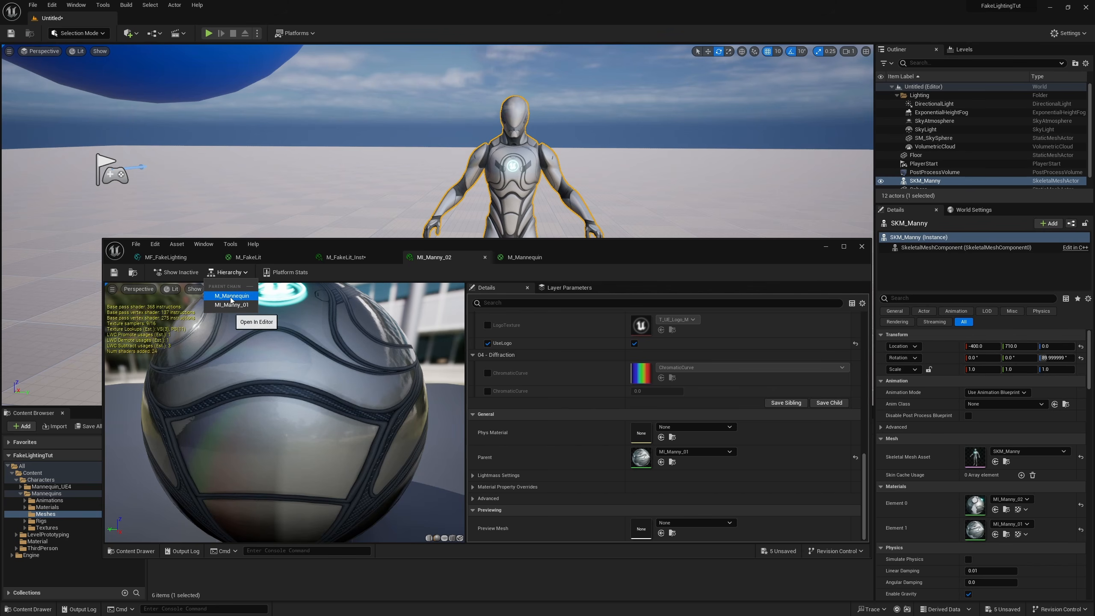
{"action": "left_click", "coordinate": [526, 257]}
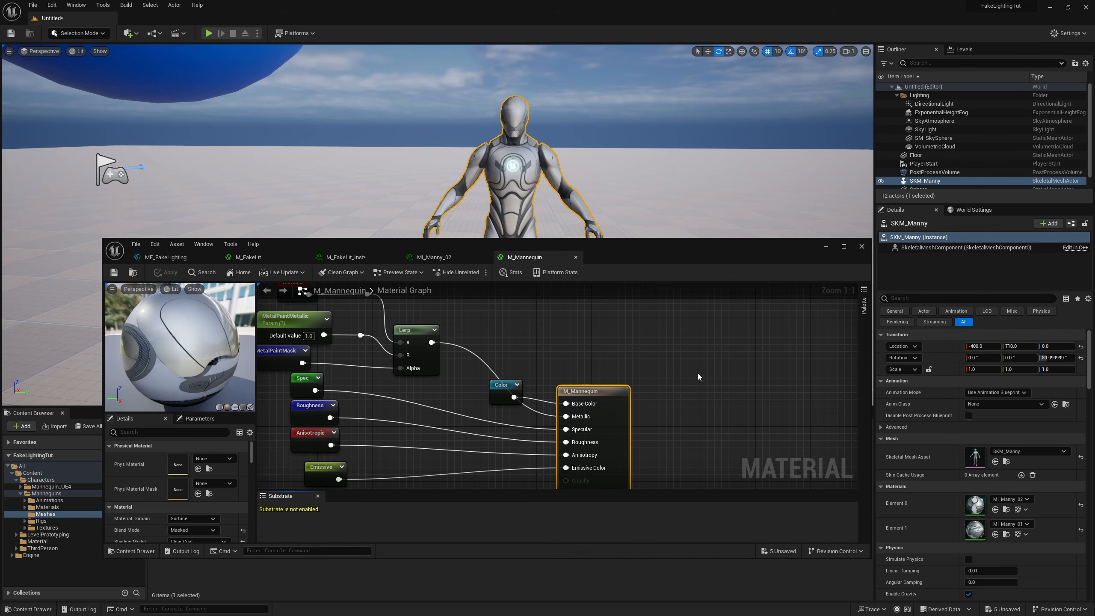
{"action": "right_click_drag", "start_coordinate": [698, 376], "coordinate": [651, 396]}
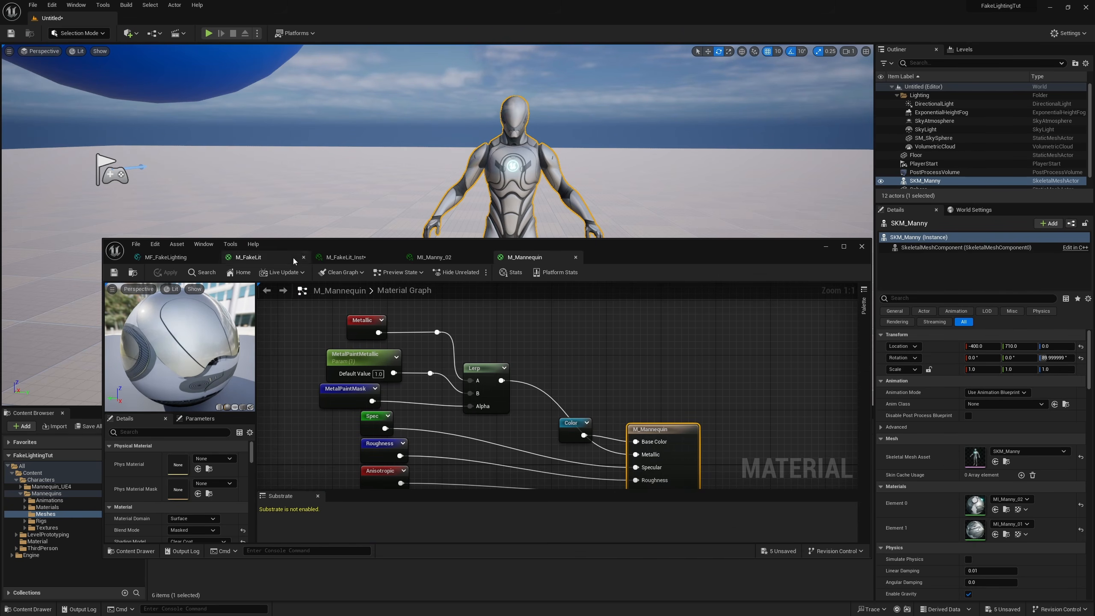
Step: In M_Mannequin, insert MF_FakeLighting between Color, Spec and new light and shadow parameters and the Base Color and Specular inputs, and save
{"action": "left_click_drag", "start_coordinate": [644, 256], "coordinate": [640, 106]}
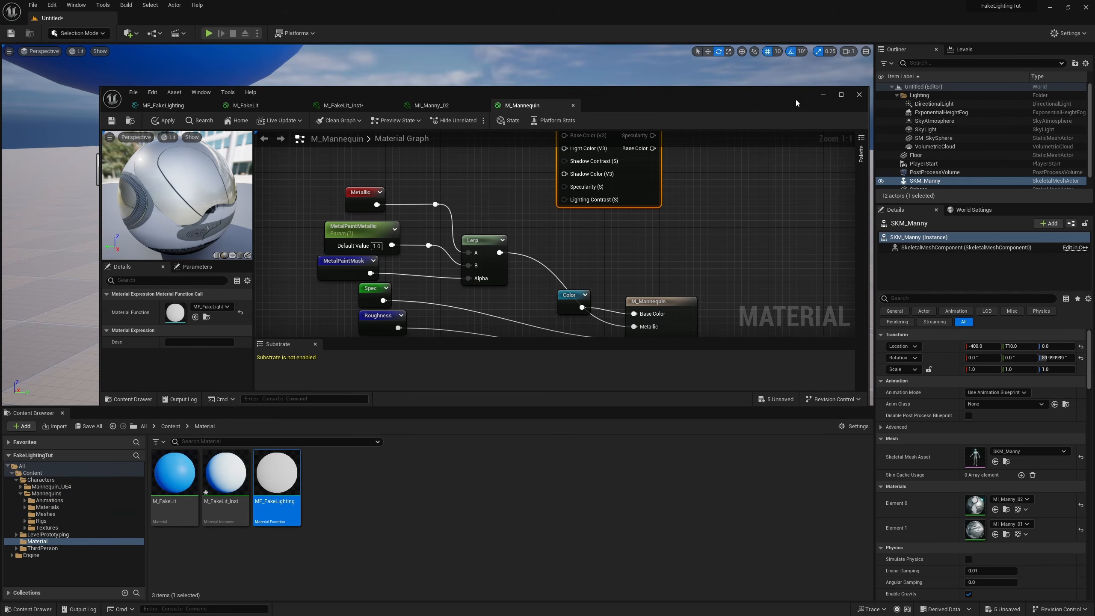
{"action": "left_click", "coordinate": [841, 95]}
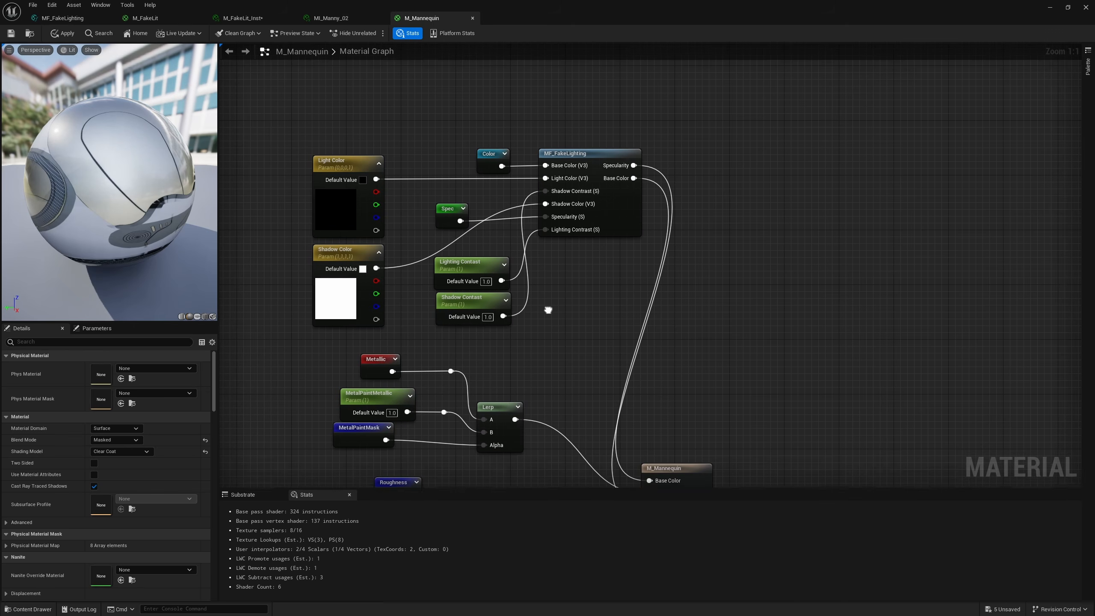
{"action": "right_click_drag", "start_coordinate": [548, 310], "coordinate": [552, 300]}
{"action": "right_click_drag", "start_coordinate": [648, 397], "coordinate": [652, 378]}
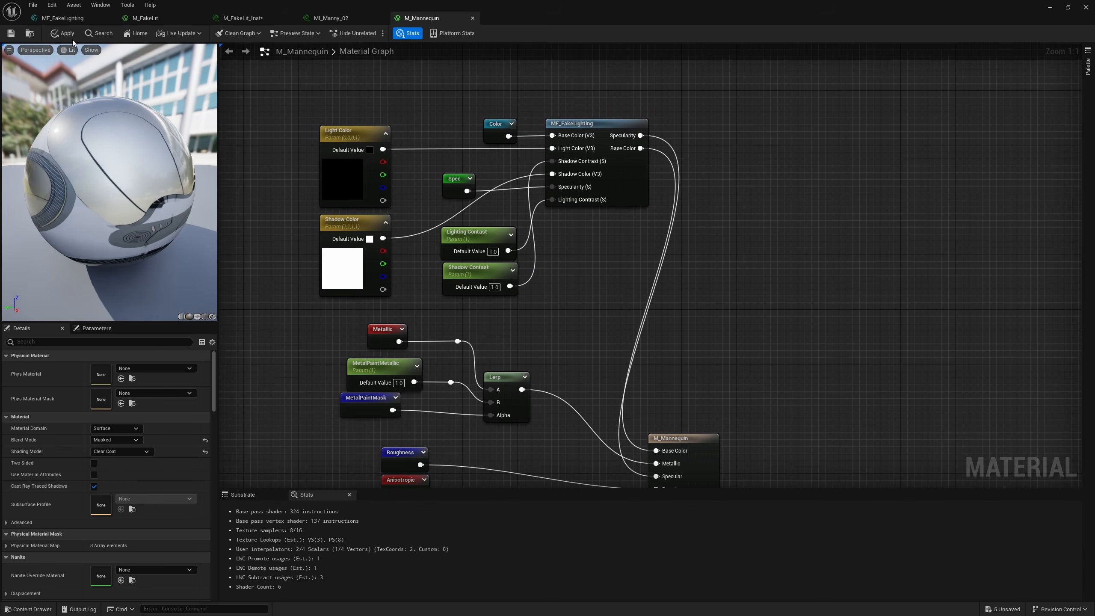
{"action": "left_click", "coordinate": [11, 33]}
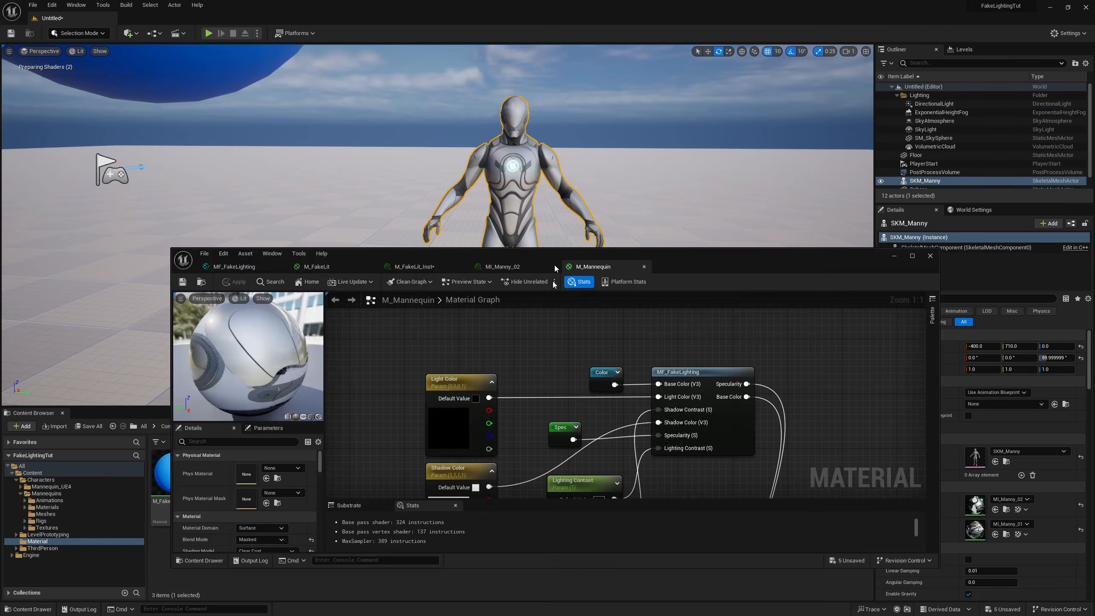
Step: In MI_Manny_02, override the Fake Lighting group's Shadow Color and set it to black
{"action": "left_click_drag", "start_coordinate": [733, 256], "coordinate": [671, 459]}
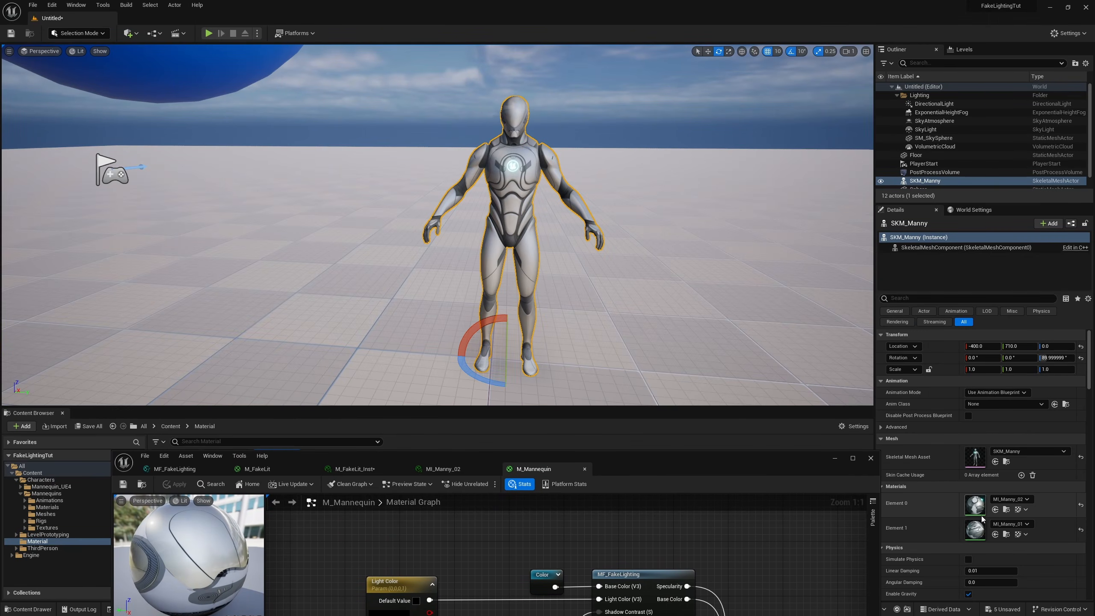
{"action": "double_click", "coordinate": [979, 514]}
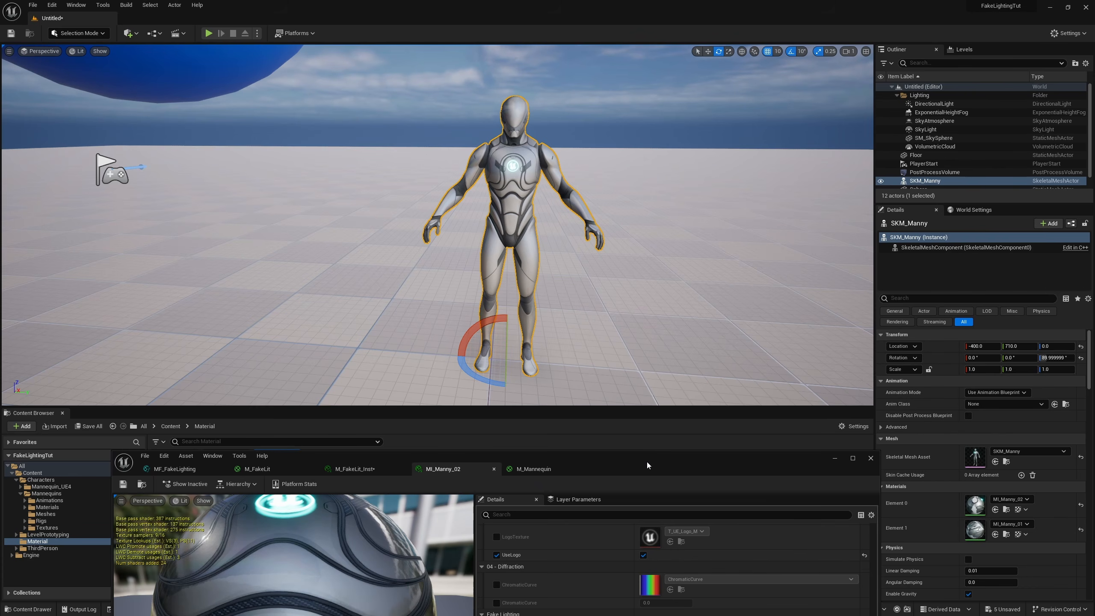
{"action": "left_click_drag", "start_coordinate": [647, 465], "coordinate": [524, 277]}
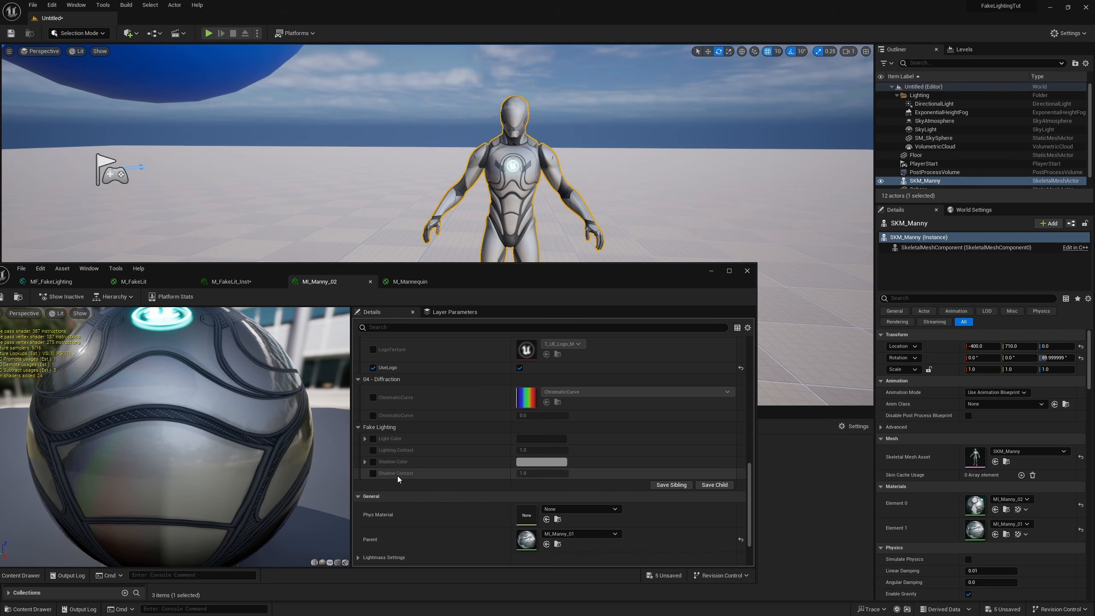
{"action": "left_click", "coordinate": [373, 462]}
{"action": "left_click", "coordinate": [544, 462]}
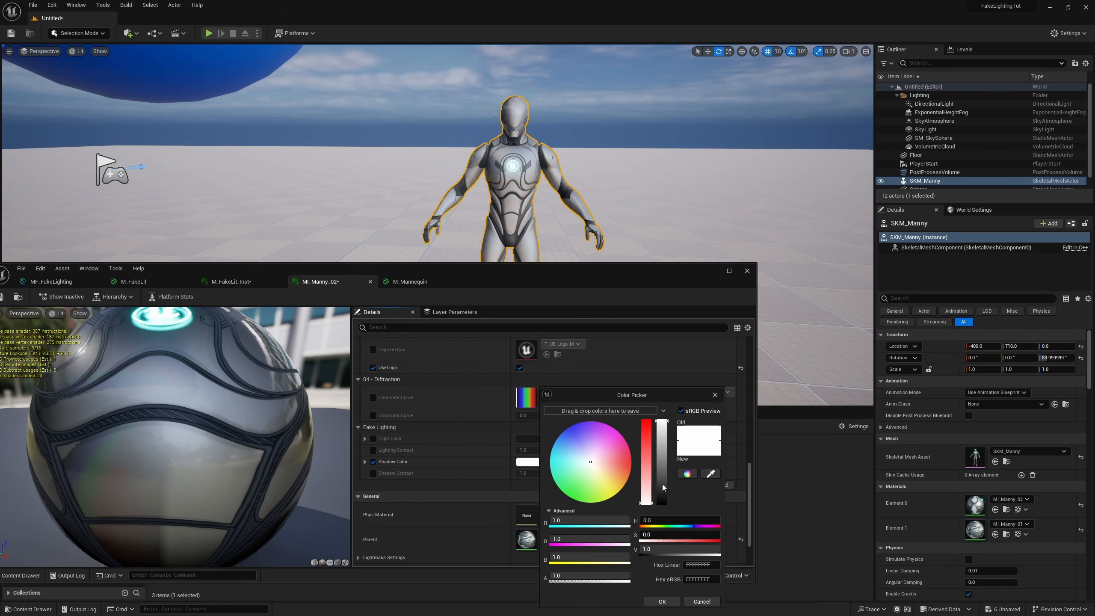
{"action": "left_click_drag", "start_coordinate": [662, 484], "coordinate": [683, 547]}
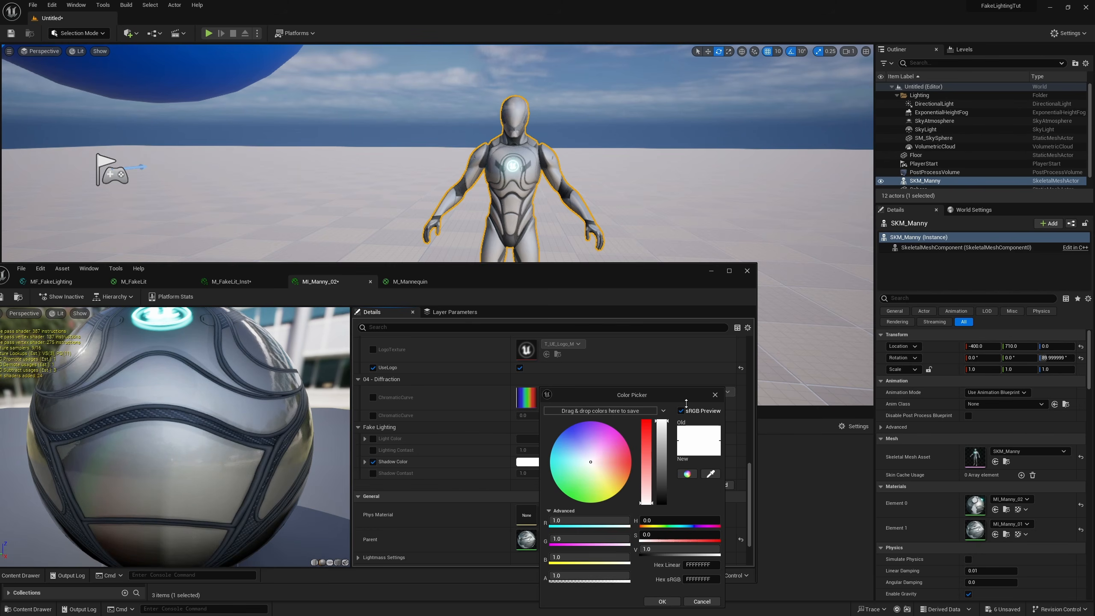
{"action": "mouse_move", "coordinate": [578, 425]}
{"action": "left_mouse_down"}
{"action": "mouse_move", "coordinate": [555, 501]}
{"action": "mouse_move", "coordinate": [597, 496]}
{"action": "mouse_move", "coordinate": [599, 483]}
{"action": "mouse_move", "coordinate": [596, 432]}
{"action": "mouse_move", "coordinate": [561, 430]}
{"action": "mouse_move", "coordinate": [571, 506]}
{"action": "mouse_move", "coordinate": [544, 468]}
{"action": "mouse_move", "coordinate": [593, 459]}
{"action": "left_mouse_up"}
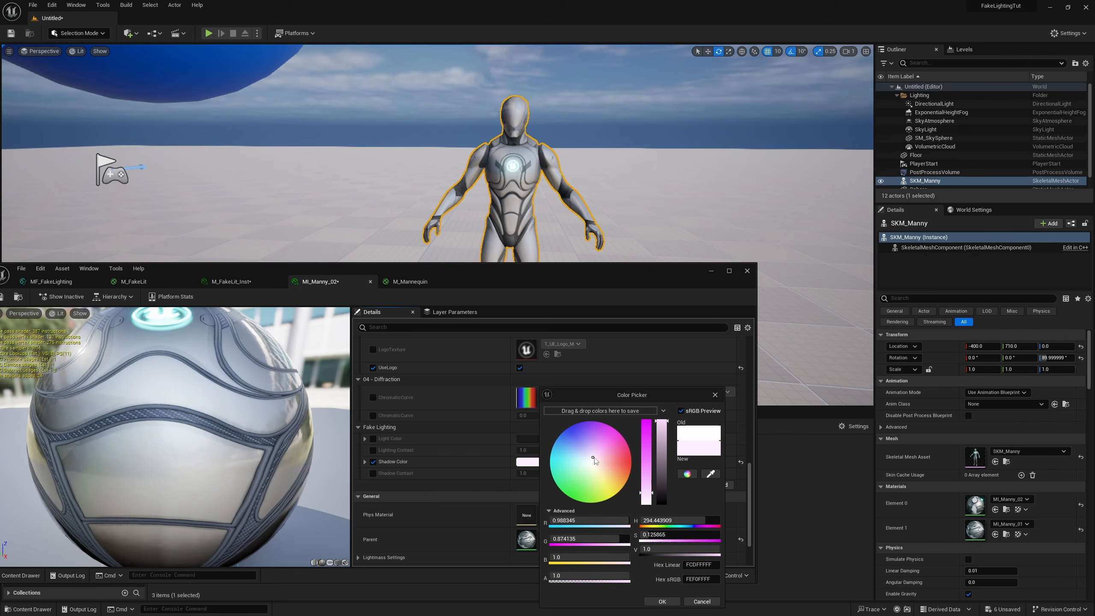
{"action": "left_click_drag", "start_coordinate": [660, 448], "coordinate": [661, 504]}
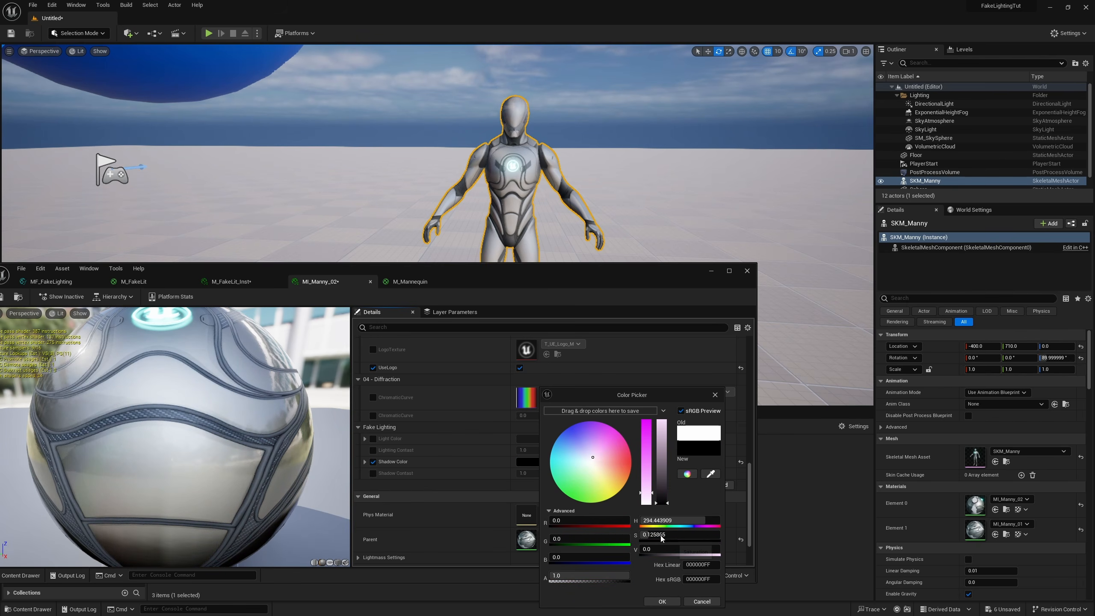
{"action": "left_click", "coordinate": [660, 602]}
Step: Override Light Color with pink and set both Lighting Contast and Shadow Contast to 2.5 in MI_Manny_02
{"action": "left_click", "coordinate": [373, 438]}
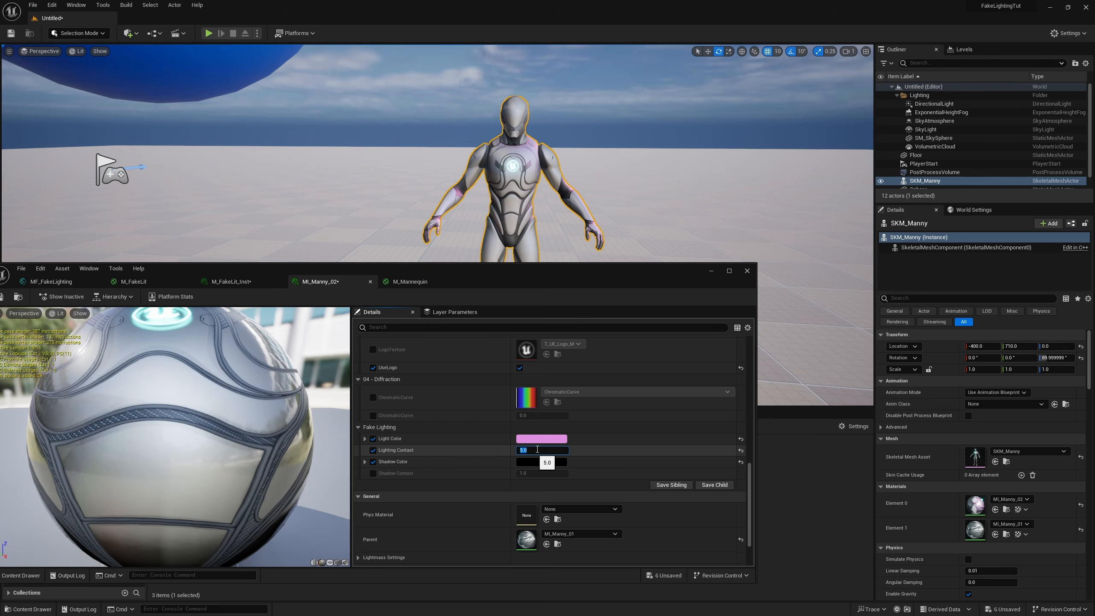
{"action": "type", "text": "2"}
{"action": "key", "text": "Return"}
{"action": "type", "text": "1"}
{"action": "key", "text": "Return"}
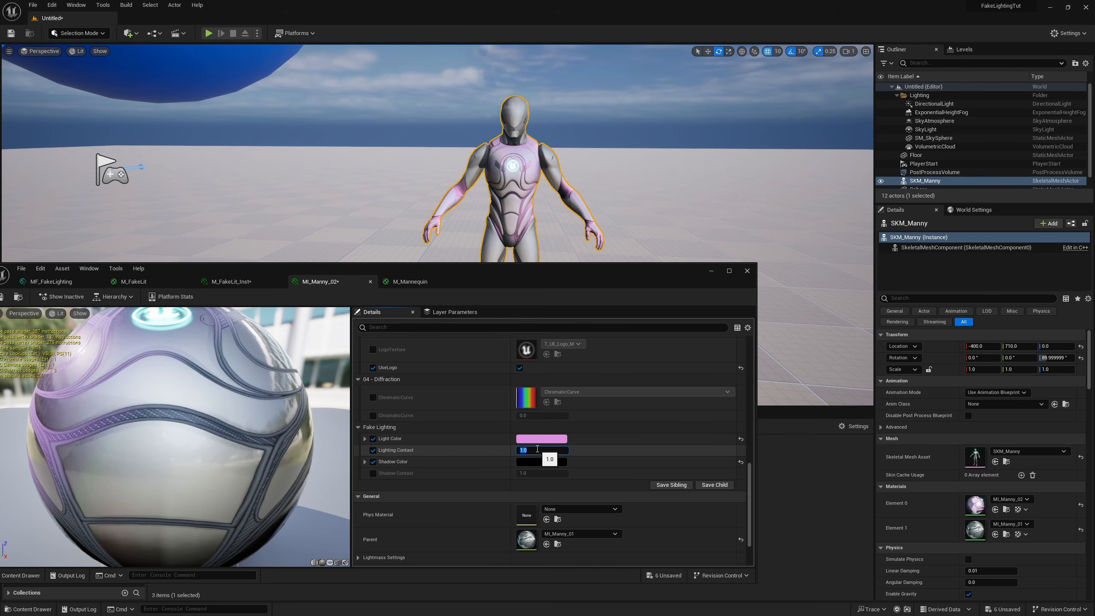
{"action": "type", "text": "2.5"}
{"action": "key", "text": "Return"}
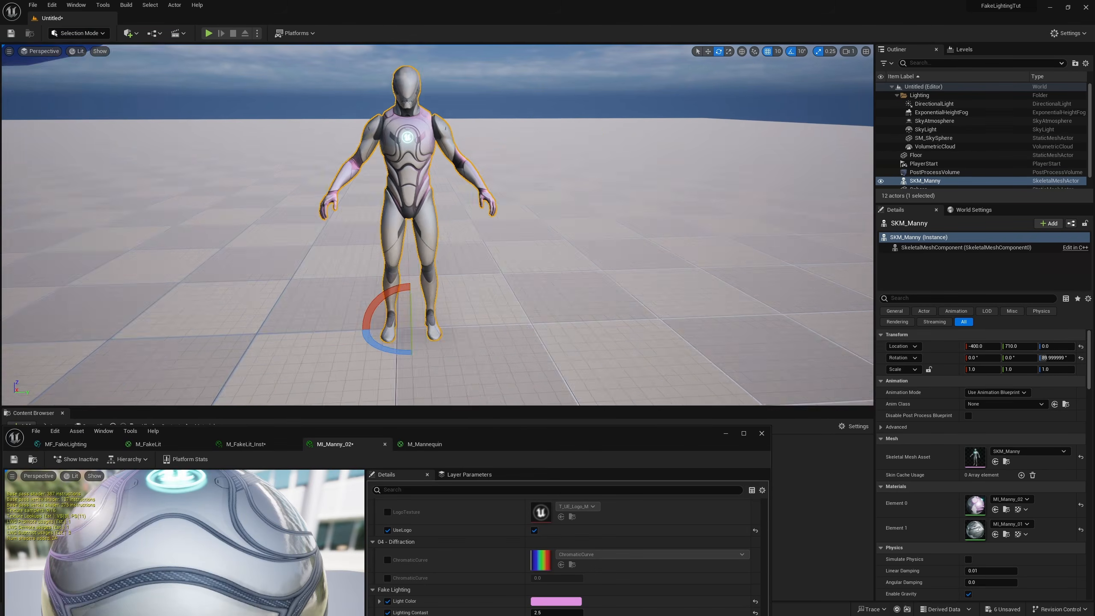
{"action": "right_click_drag", "start_coordinate": [487, 276], "coordinate": [453, 275]}
Step: Rotate SKM_Manny to about -280 degrees and the directional light to about -60 degrees about Z, and examine the fake lighting
{"action": "left_click_drag", "start_coordinate": [521, 340], "coordinate": [607, 323]}
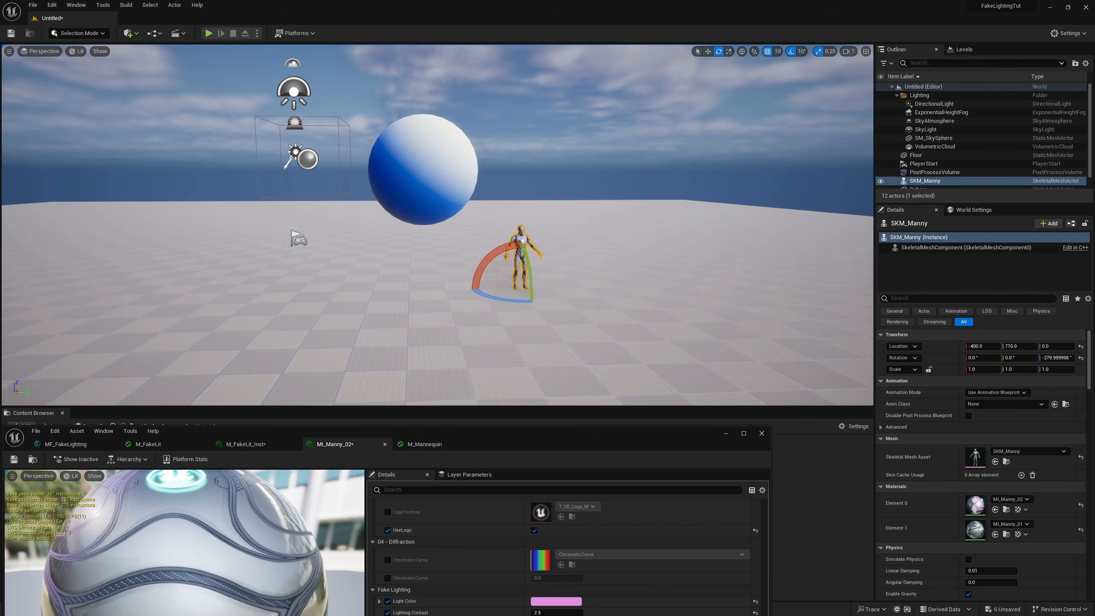
{"action": "left_click", "coordinate": [295, 152]}
{"action": "right_click_drag", "start_coordinate": [295, 152], "coordinate": [276, 155]}
{"action": "left_click_drag", "start_coordinate": [220, 166], "coordinate": [183, 174]}
{"action": "left_click", "coordinate": [321, 138]}
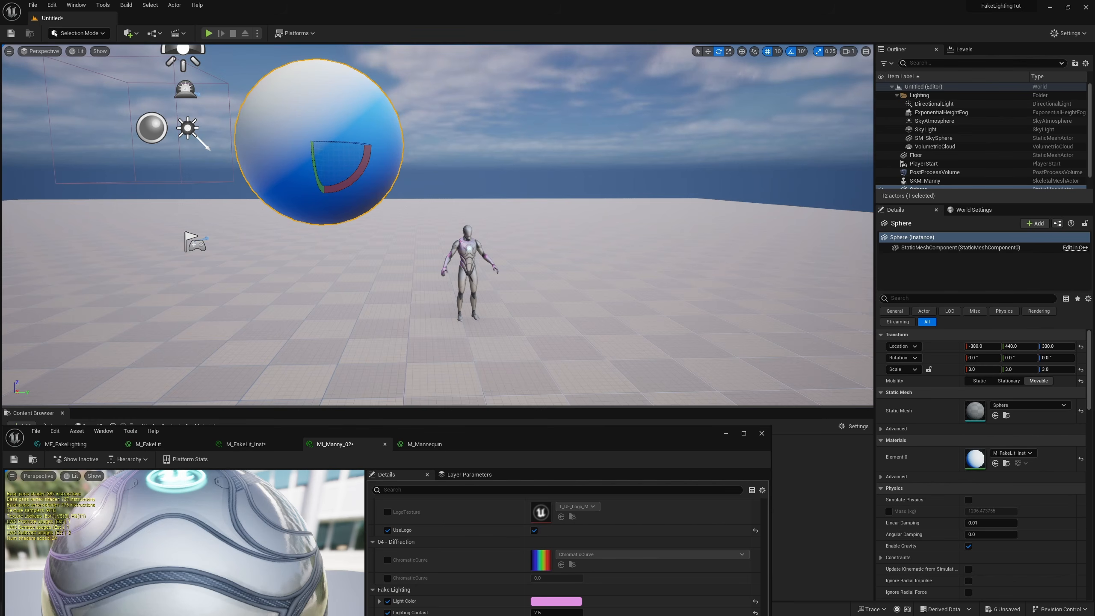
{"action": "left_click", "coordinate": [188, 128]}
{"action": "left_click_drag", "start_coordinate": [211, 132], "coordinate": [297, 134]}
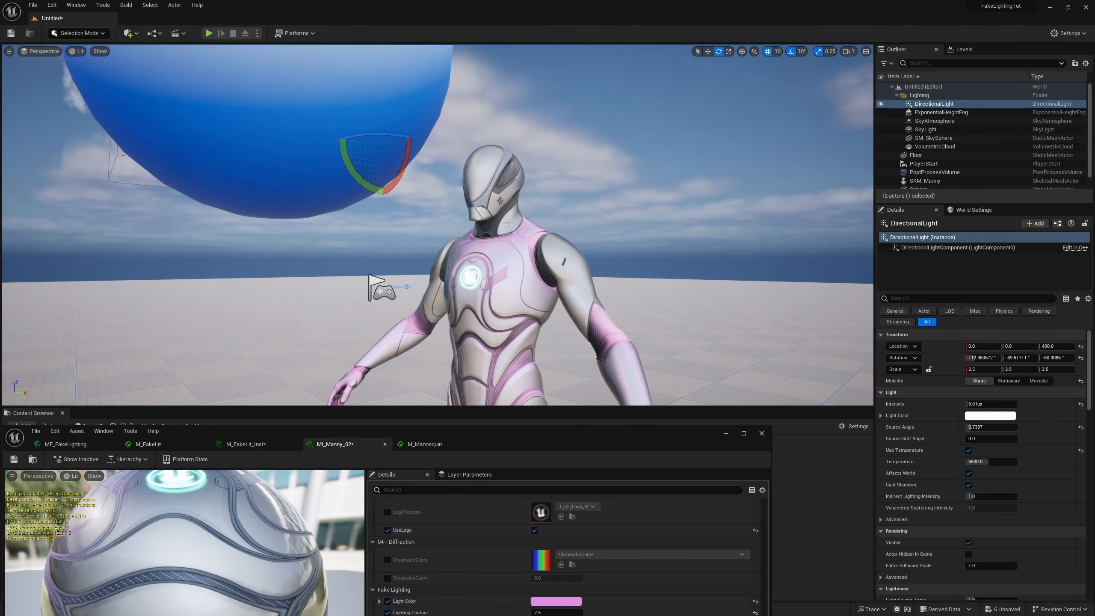
{"action": "key", "text": "s"}
{"action": "right_click_drag", "start_coordinate": [507, 222], "coordinate": [509, 242]}
{"action": "key", "text": "w"}
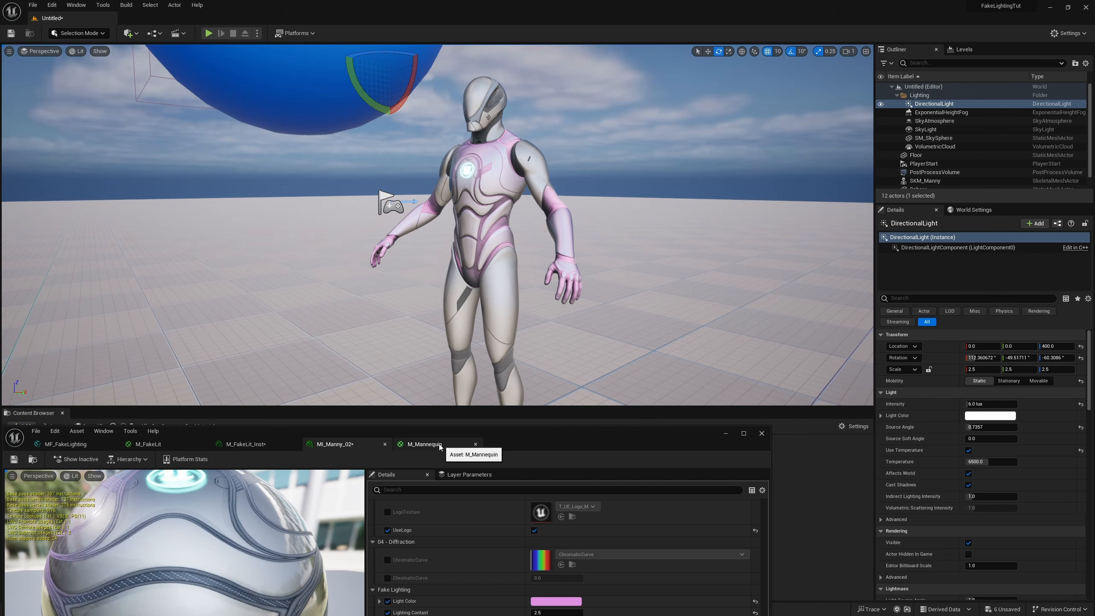
Step: Open SKM_Manny's Element 1 material instance MI_Manny_01 and move the MI_Manny_02 editor next to it
{"action": "left_click", "coordinate": [502, 302]}
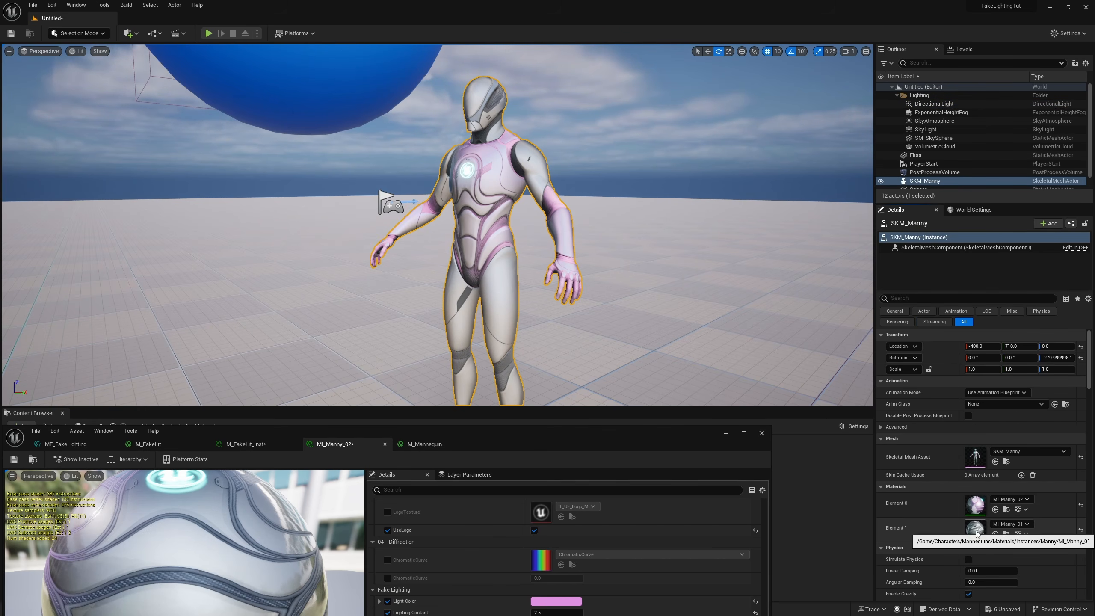
{"action": "double_click", "coordinate": [975, 529]}
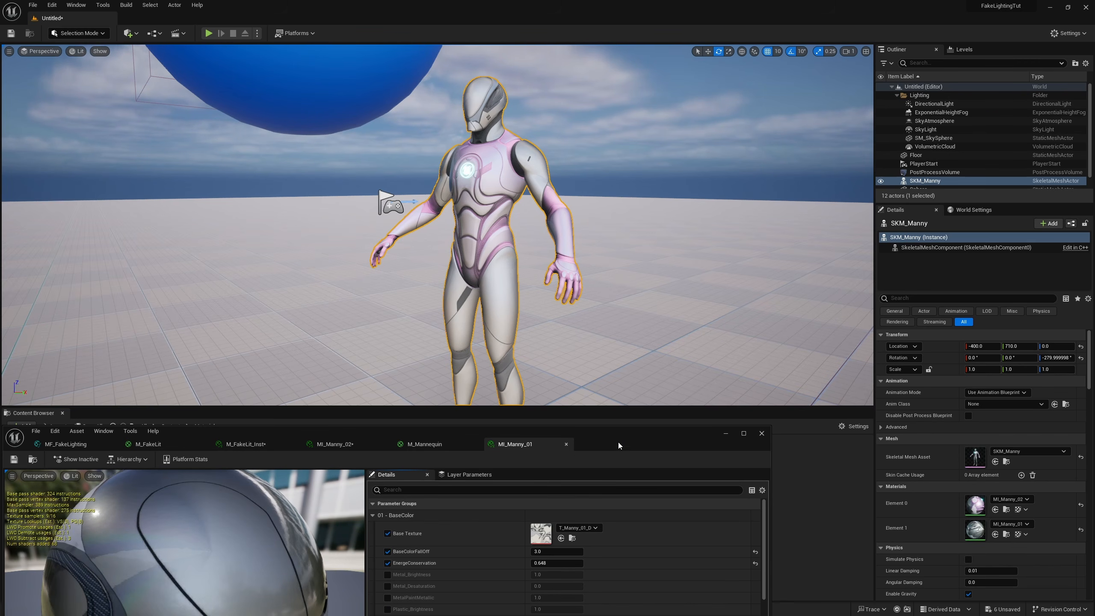
{"action": "left_click_drag", "start_coordinate": [617, 441], "coordinate": [654, 247]}
{"action": "left_click", "coordinate": [474, 250]}
{"action": "left_click_drag", "start_coordinate": [392, 252], "coordinate": [484, 252]}
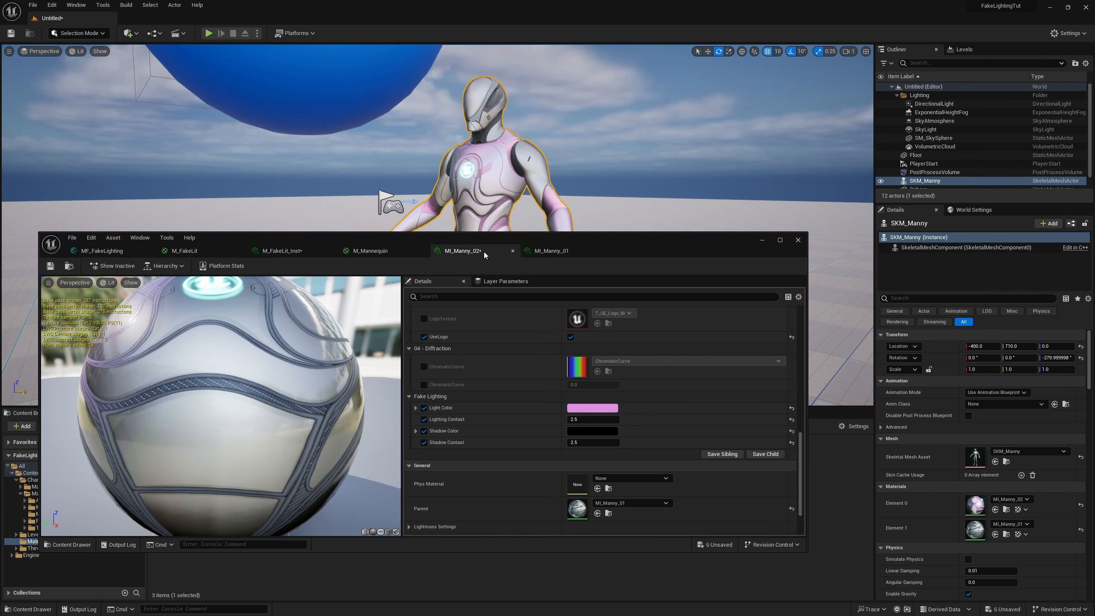
Step: Copy the Fake Lighting group's color and contrast overrides from MI_Manny_02 and paste them into MI_Manny_01
{"action": "right_click", "coordinate": [458, 409]}
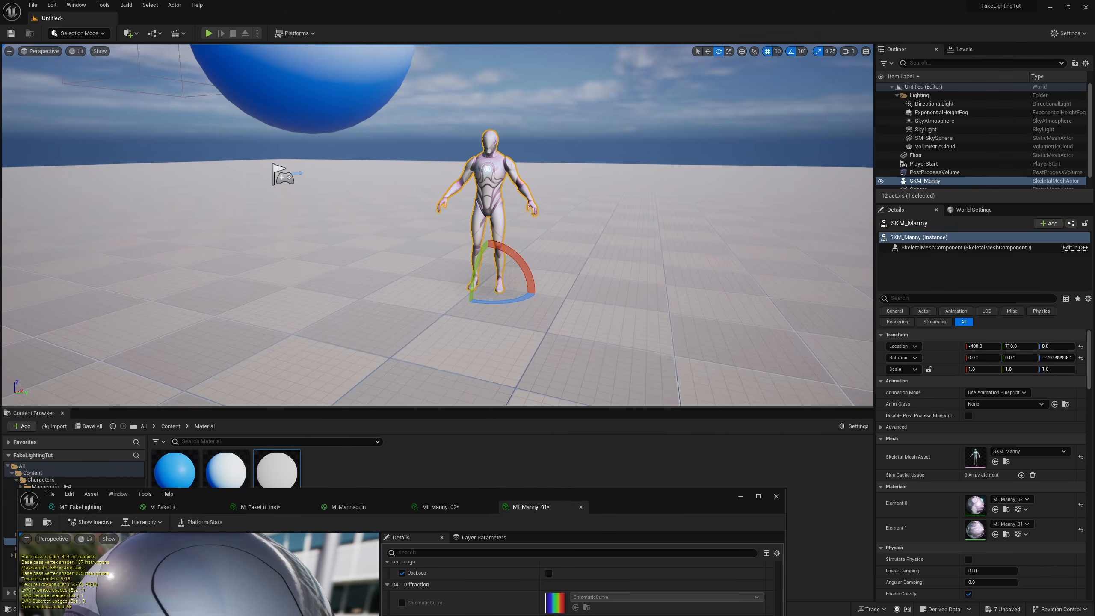
Step: Rotate SKM_Manny to about -230 degrees about Z and examine the fake lighting on its head, torso and arms from several distances
{"action": "key", "text": "f"}
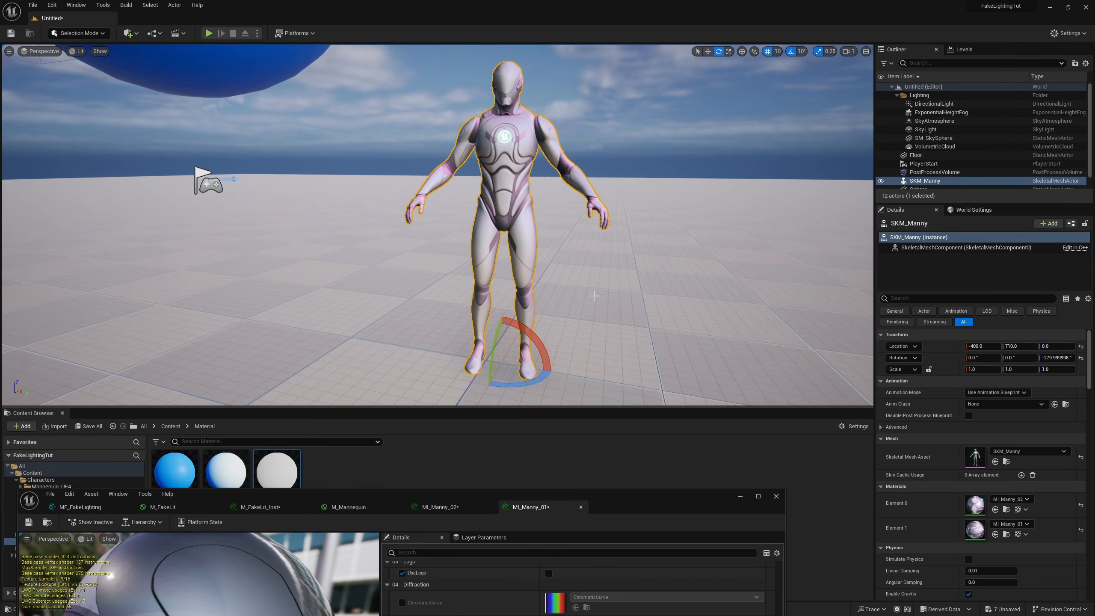
{"action": "left_click_drag", "start_coordinate": [526, 385], "coordinate": [530, 356]}
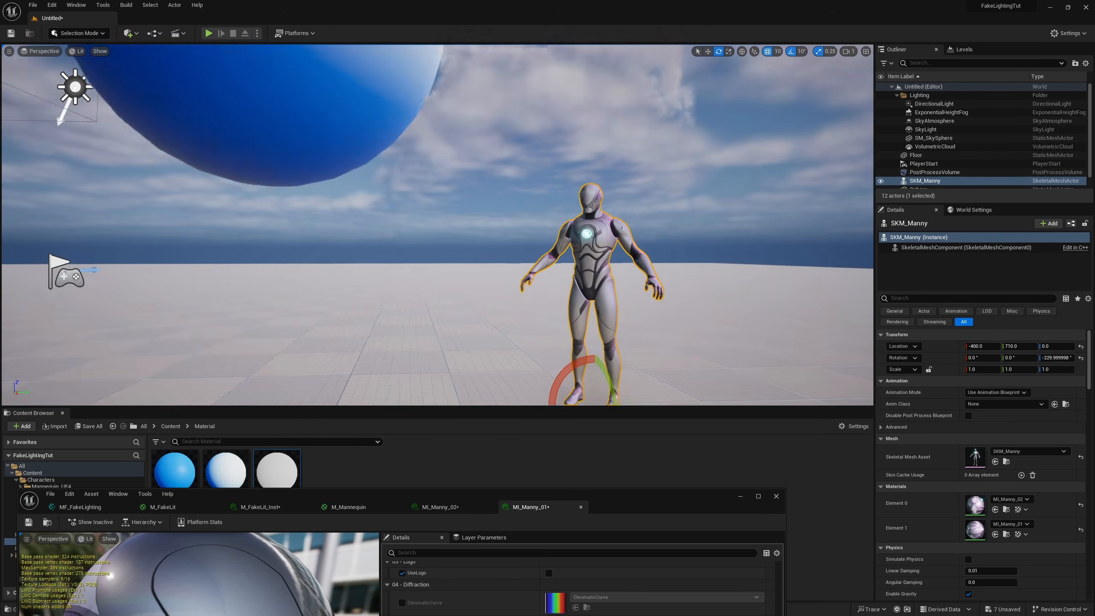
{"action": "key", "text": "s"}
{"action": "right_click_drag", "start_coordinate": [474, 258], "coordinate": [517, 280]}
{"action": "key", "text": "w"}
{"action": "key", "text": "d"}
{"action": "mouse_move", "coordinate": [381, 194]}
{"action": "right_mouse_down"}
{"action": "mouse_move", "coordinate": [366, 186]}
{"action": "mouse_move", "coordinate": [382, 193]}
{"action": "right_mouse_up"}
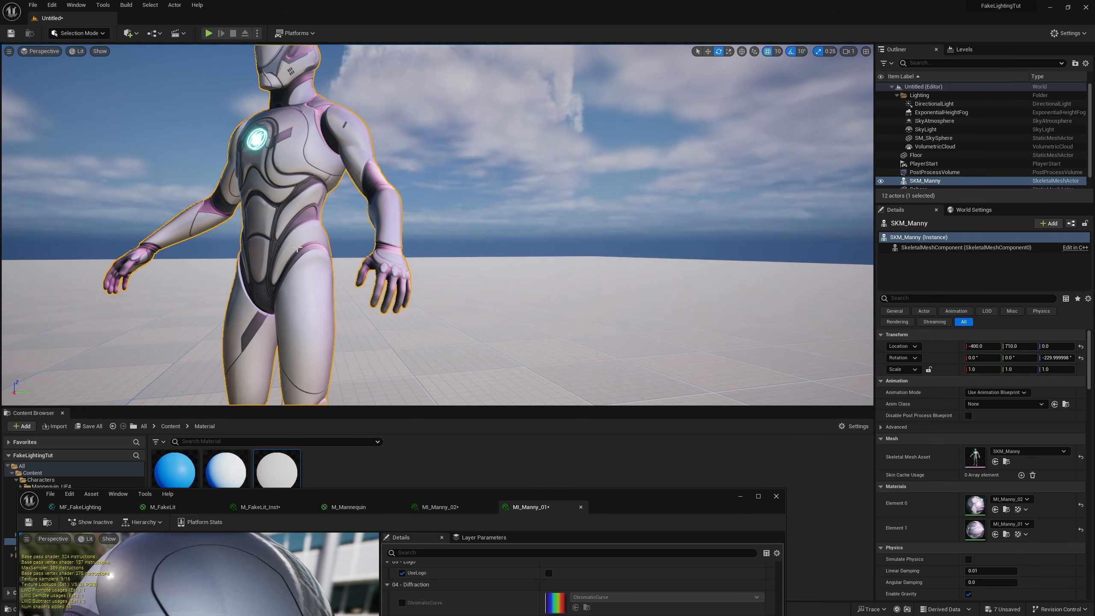
{"action": "key", "text": "s"}
{"action": "mouse_move", "coordinate": [298, 249]}
{"action": "right_mouse_down"}
{"action": "mouse_move", "coordinate": [287, 289]}
{"action": "mouse_move", "coordinate": [288, 263]}
{"action": "right_mouse_up"}
{"action": "key", "text": "w"}
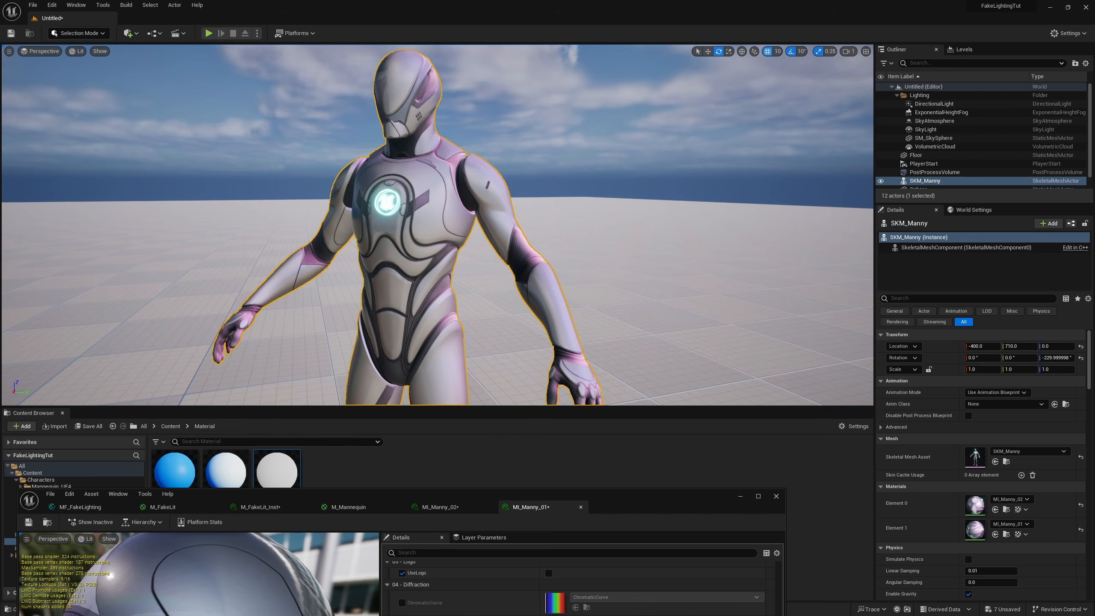
{"action": "key", "text": "s"}
{"action": "right_click_drag", "start_coordinate": [405, 257], "coordinate": [411, 255]}
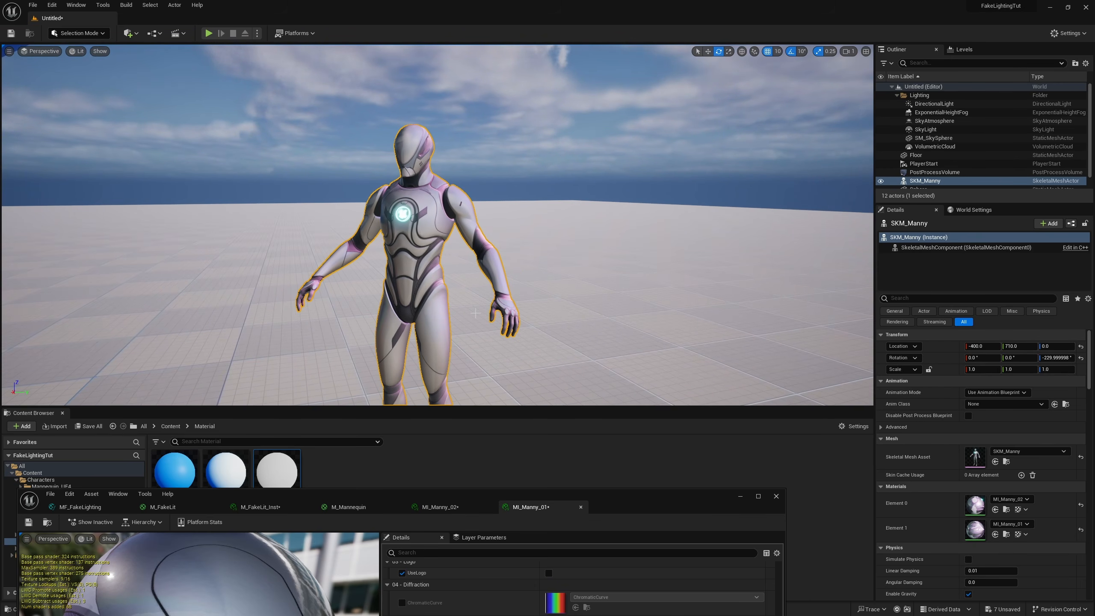
{"action": "right_click_drag", "start_coordinate": [449, 163], "coordinate": [407, 163]}
{"action": "key", "text": "w"}
{"action": "key", "text": "d"}
Step: Review the Lerp and Output Base Color nodes in the MF_FakeLighting graph, then move the editor clear of the level view
{"action": "left_click_drag", "start_coordinate": [622, 512], "coordinate": [724, 303]}
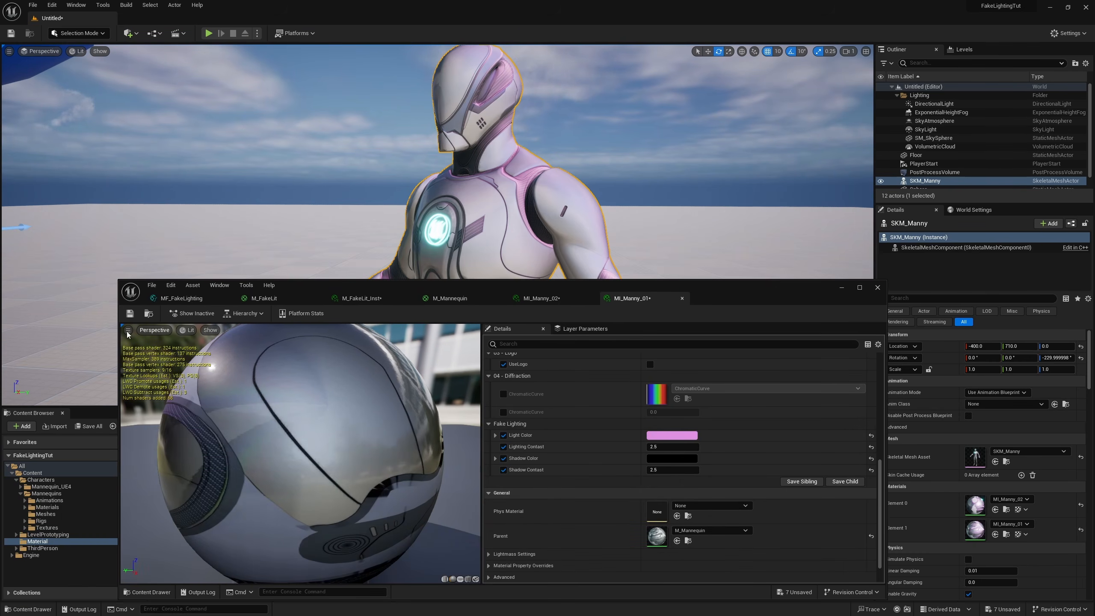
{"action": "left_click", "coordinate": [181, 301]}
{"action": "right_click_drag", "start_coordinate": [744, 429], "coordinate": [651, 392]}
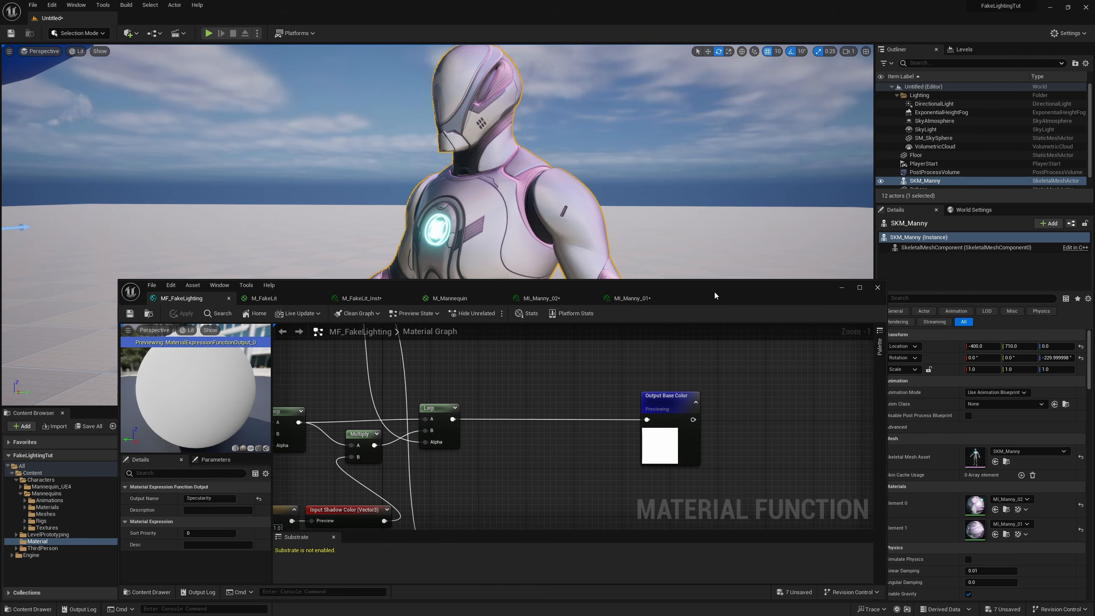
{"action": "left_click_drag", "start_coordinate": [714, 295], "coordinate": [655, 474]}
Step: Rotate SKM_Manny to about -260 degrees about Z
{"action": "scroll", "coordinate": [508, 318], "scroll_direction": "down", "scroll_amount": 5}
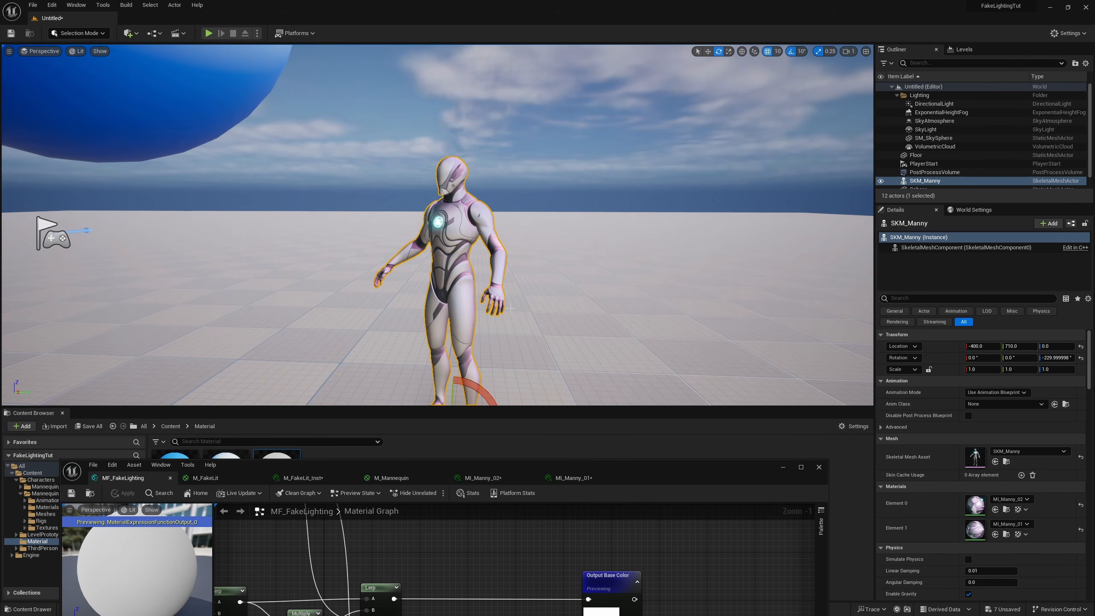
{"action": "right_click_drag", "start_coordinate": [509, 318], "coordinate": [528, 353]}
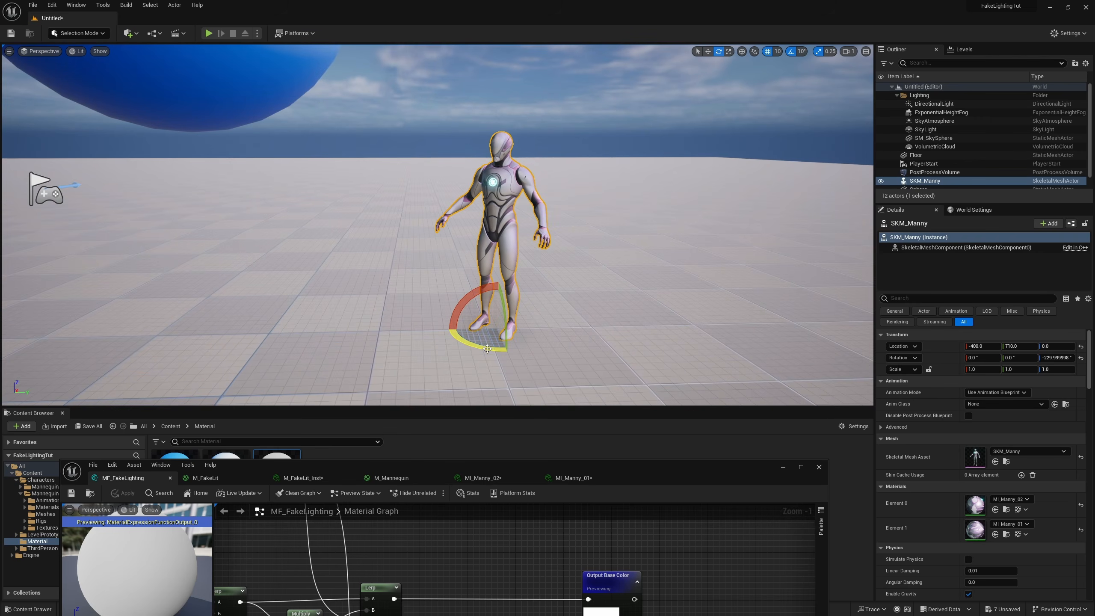
{"action": "left_click_drag", "start_coordinate": [474, 344], "coordinate": [482, 311]}
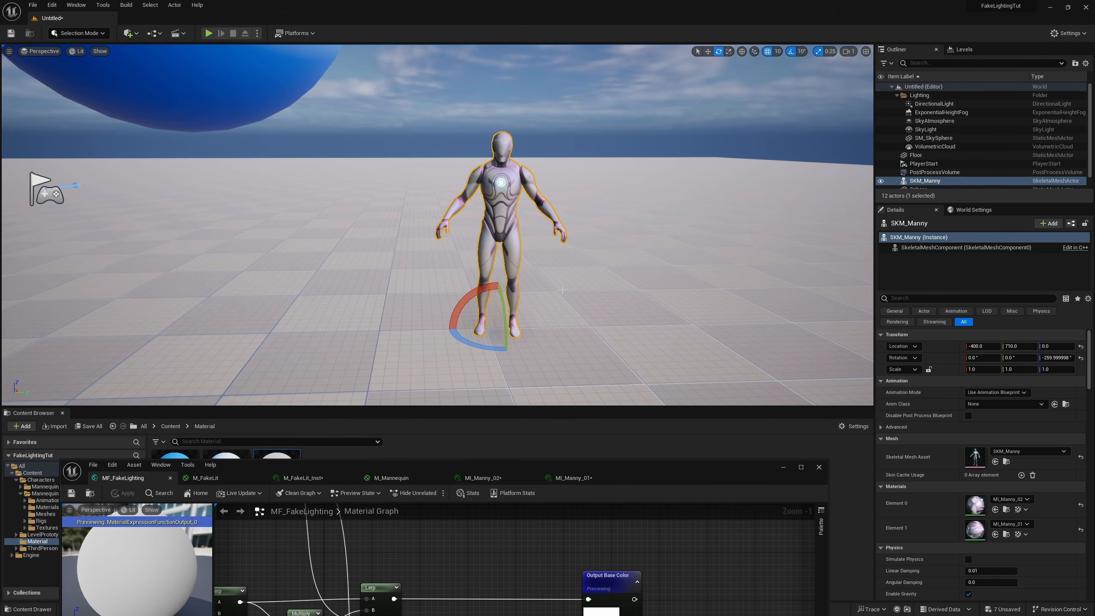
{"action": "key", "text": "s"}
{"action": "right_click_drag", "start_coordinate": [482, 310], "coordinate": [455, 287]}
Step: Rotate the sphere above the mannequin to about -40 degrees about Z
{"action": "left_click", "coordinate": [482, 268]}
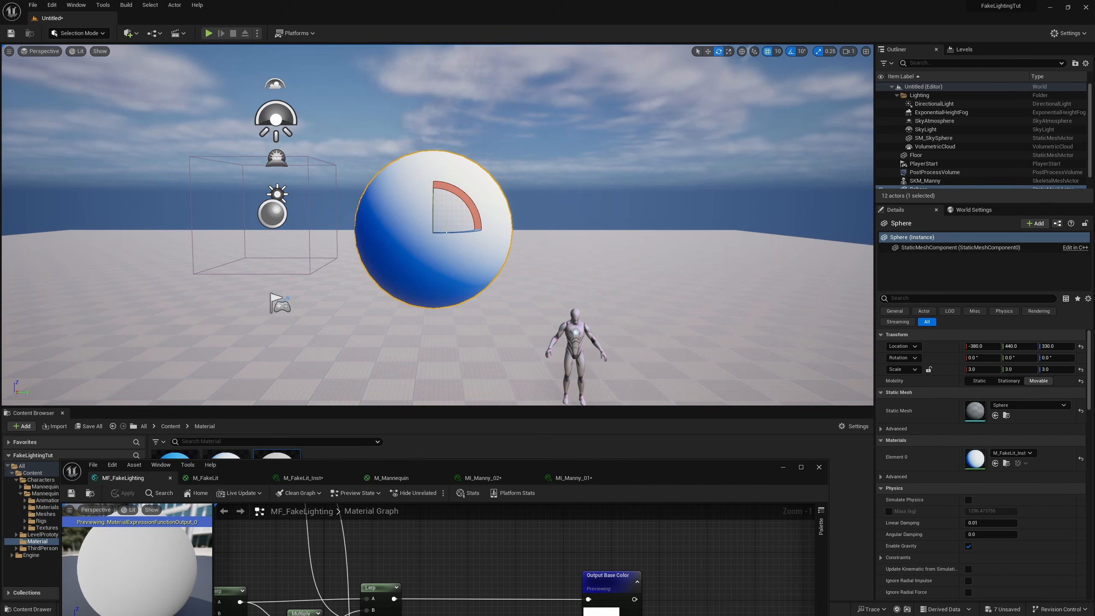
{"action": "left_click_drag", "start_coordinate": [457, 232], "coordinate": [431, 233]}
{"action": "left_click_drag", "start_coordinate": [336, 222], "coordinate": [320, 219]}
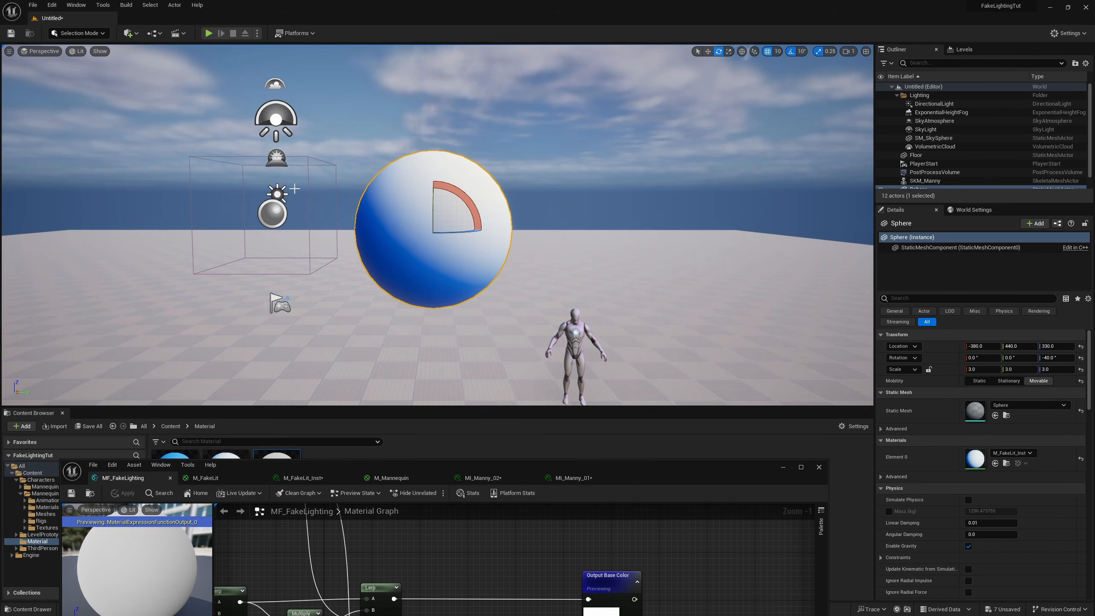
Step: Rotate the directional light to change the sun's direction and check the shading on the sphere and the mannequin
{"action": "left_click", "coordinate": [277, 194]}
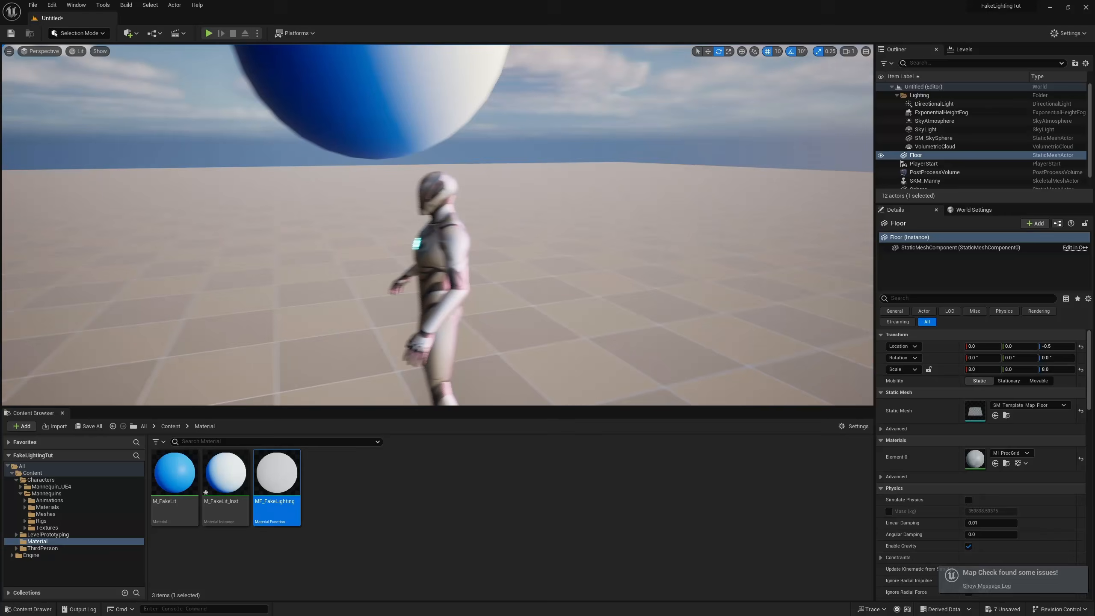
{"action": "right_click_drag", "start_coordinate": [437, 224], "coordinate": [495, 224]}
{"action": "right_click_drag", "start_coordinate": [562, 287], "coordinate": [587, 274]}
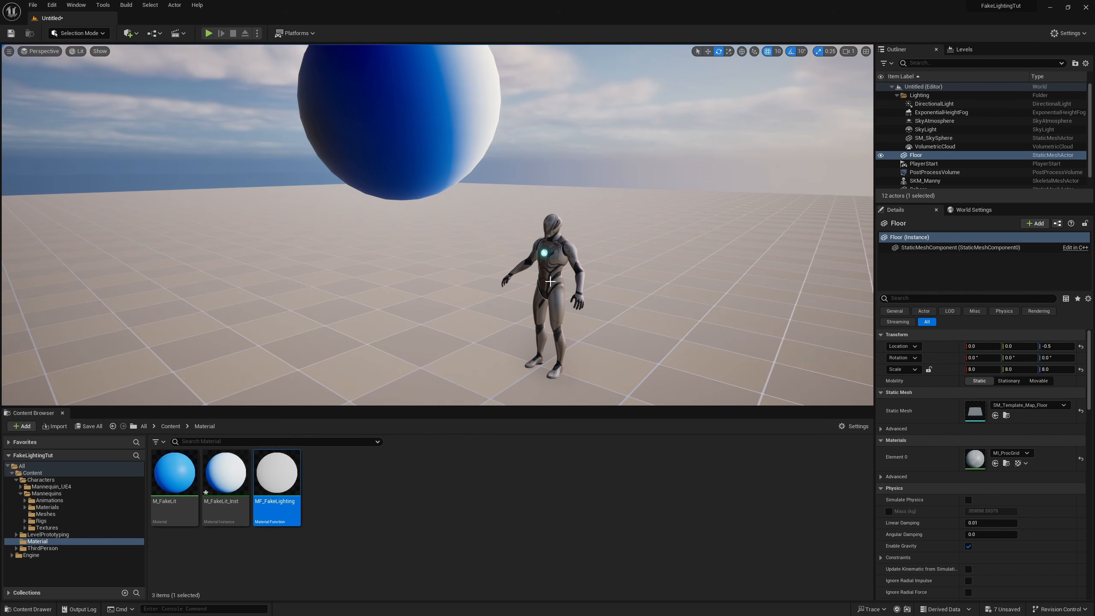